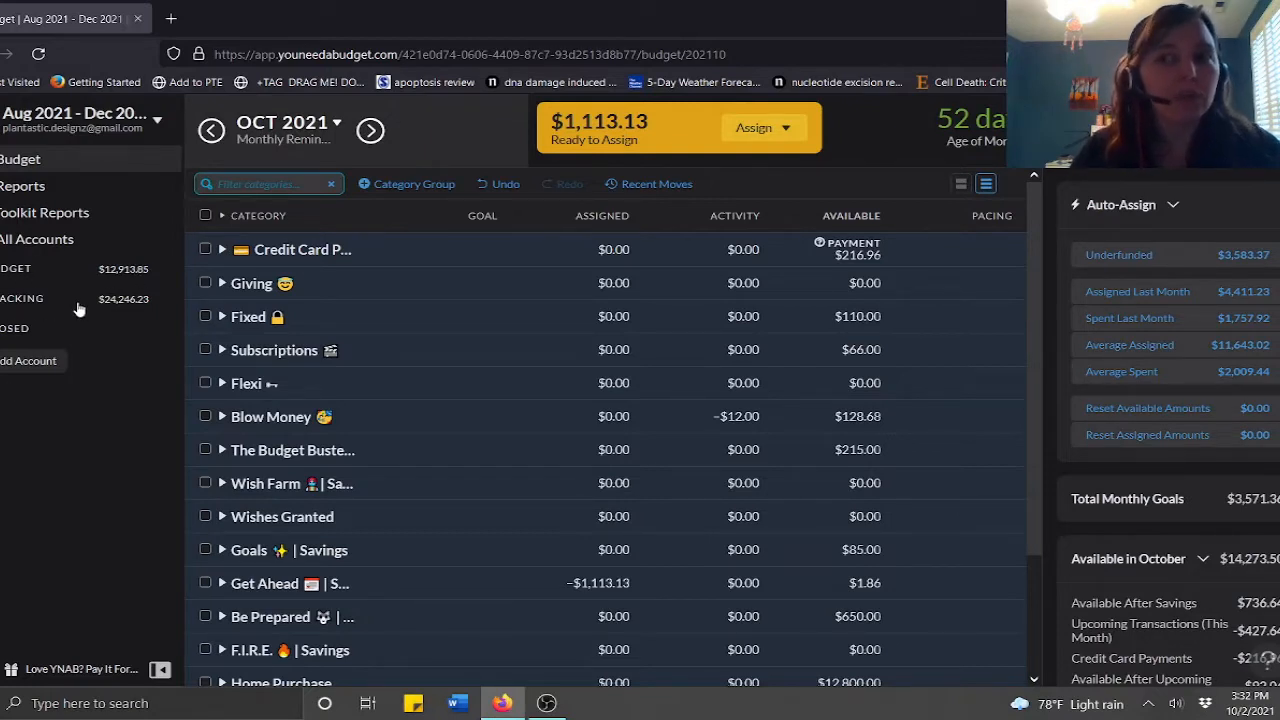
# Review the account balances in the budget and tracking groups and the amounts available in the Credit Card Payments group
pyautogui.click(10, 270)
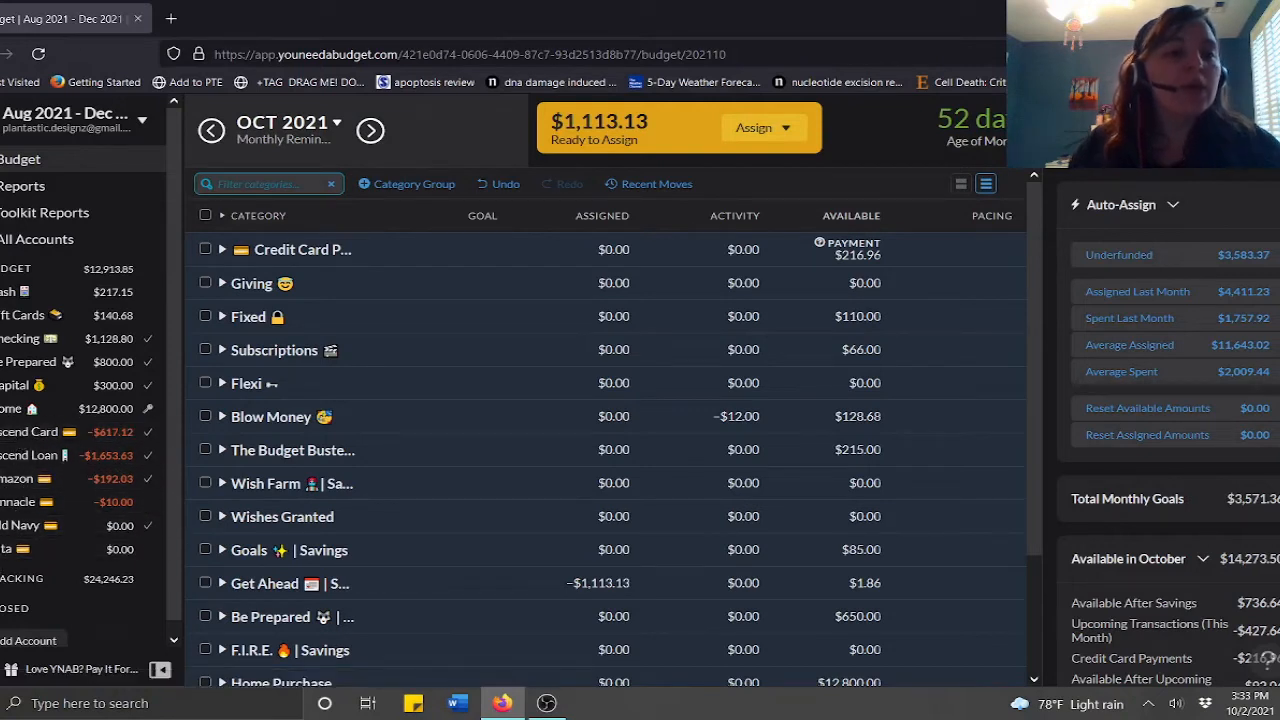
pyautogui.click(2, 278)
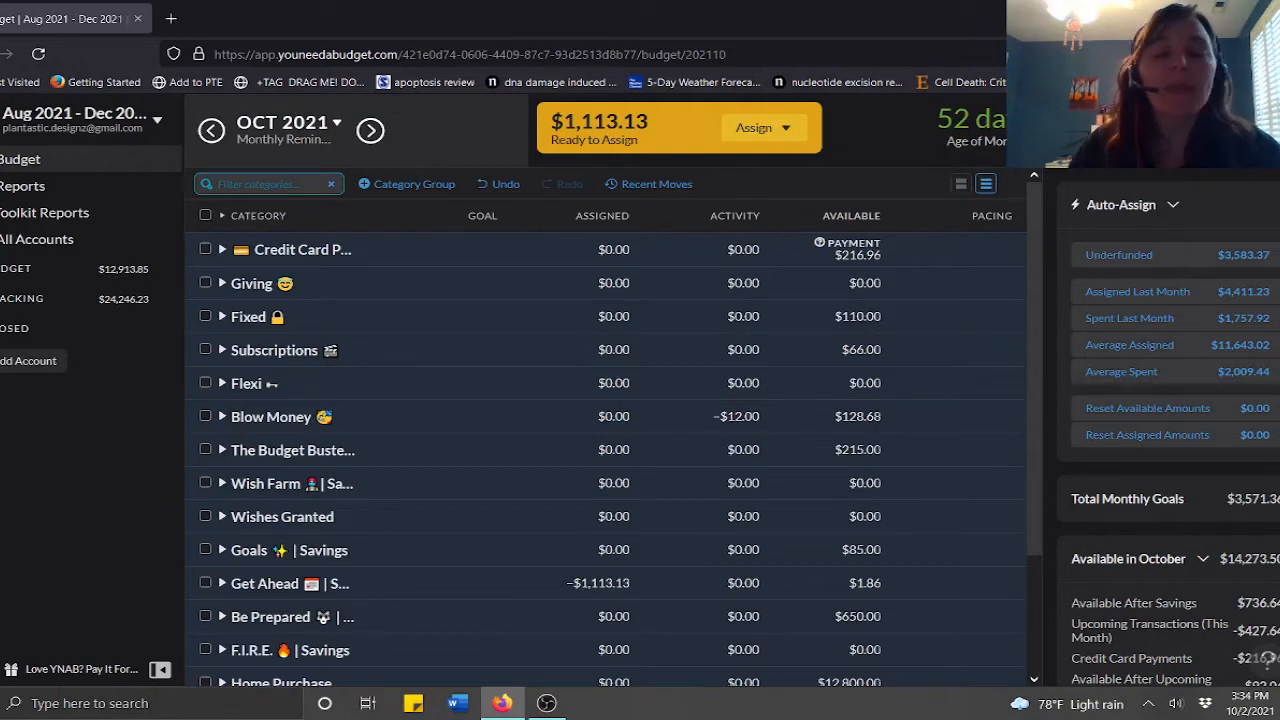
pyautogui.click(60, 298)
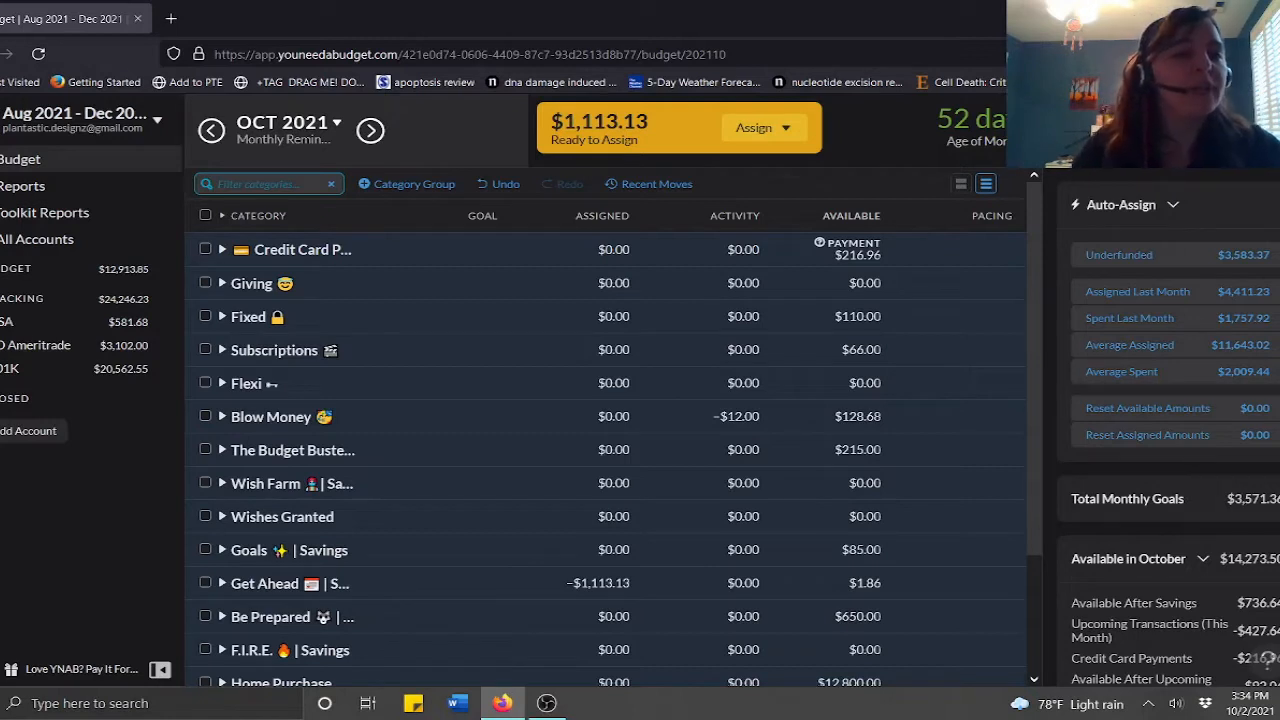
pyautogui.click(2, 299)
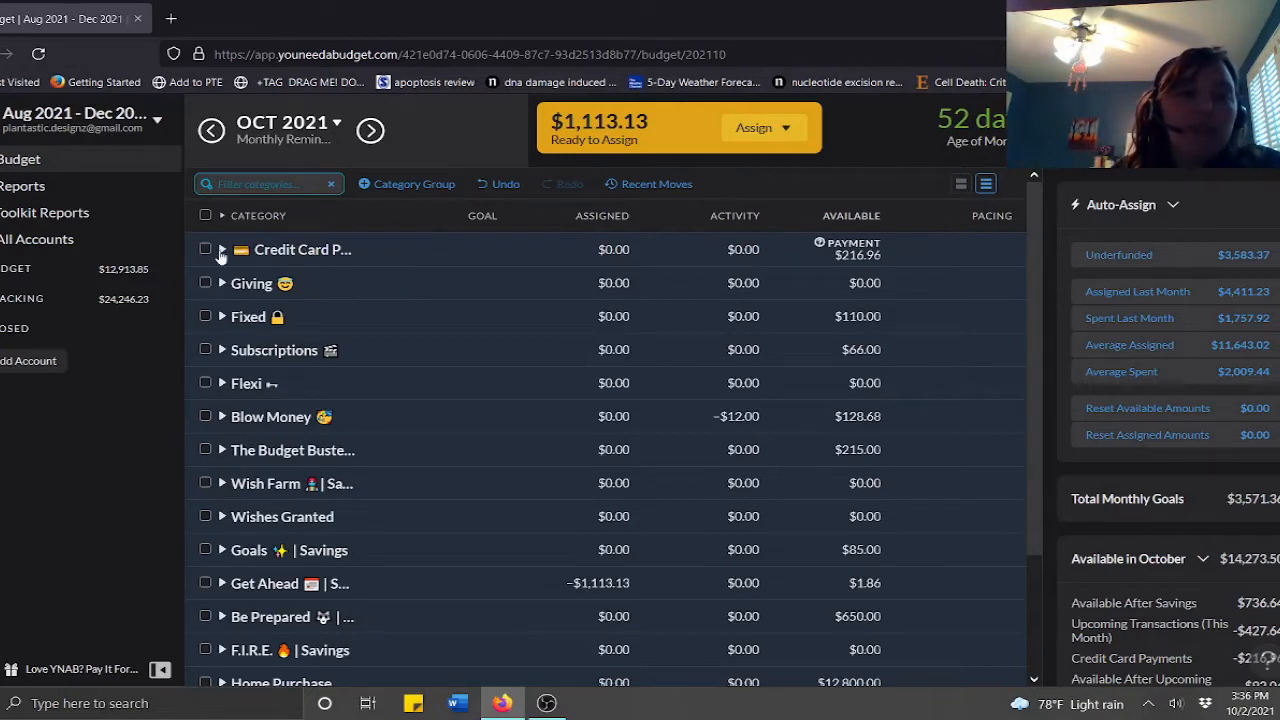
pyautogui.click(222, 250)
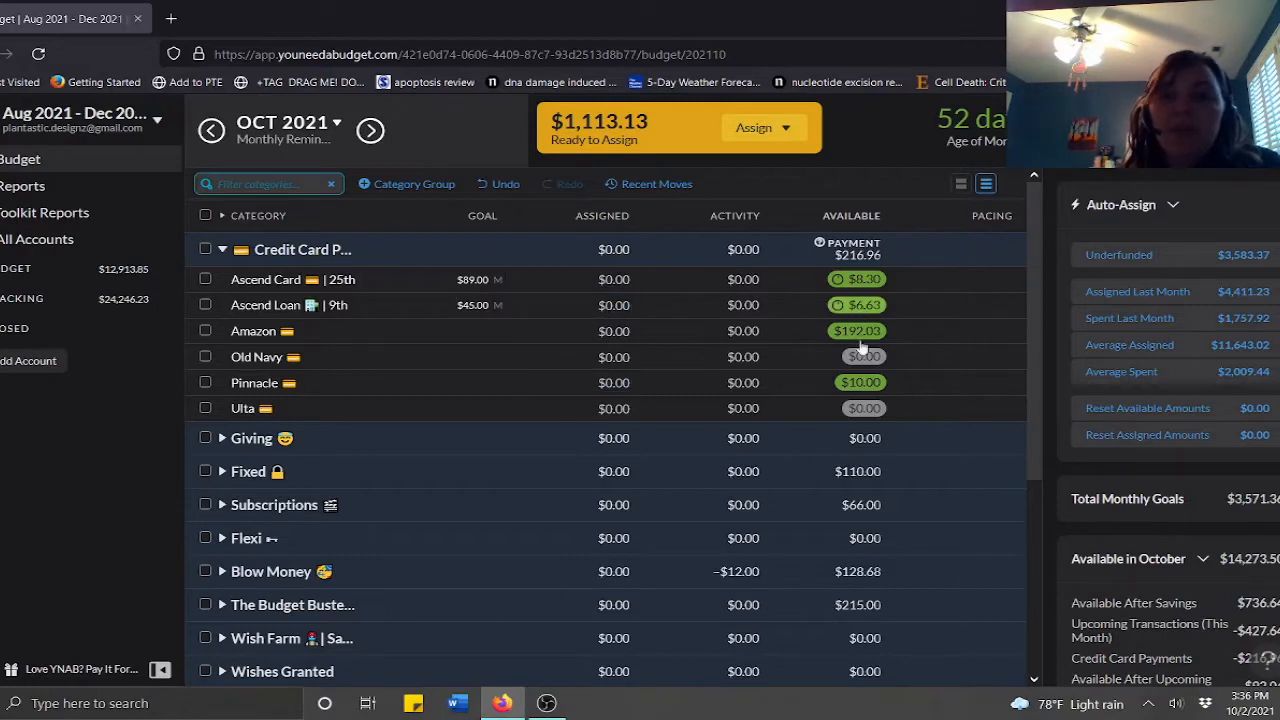
pyautogui.moveTo(858, 343)
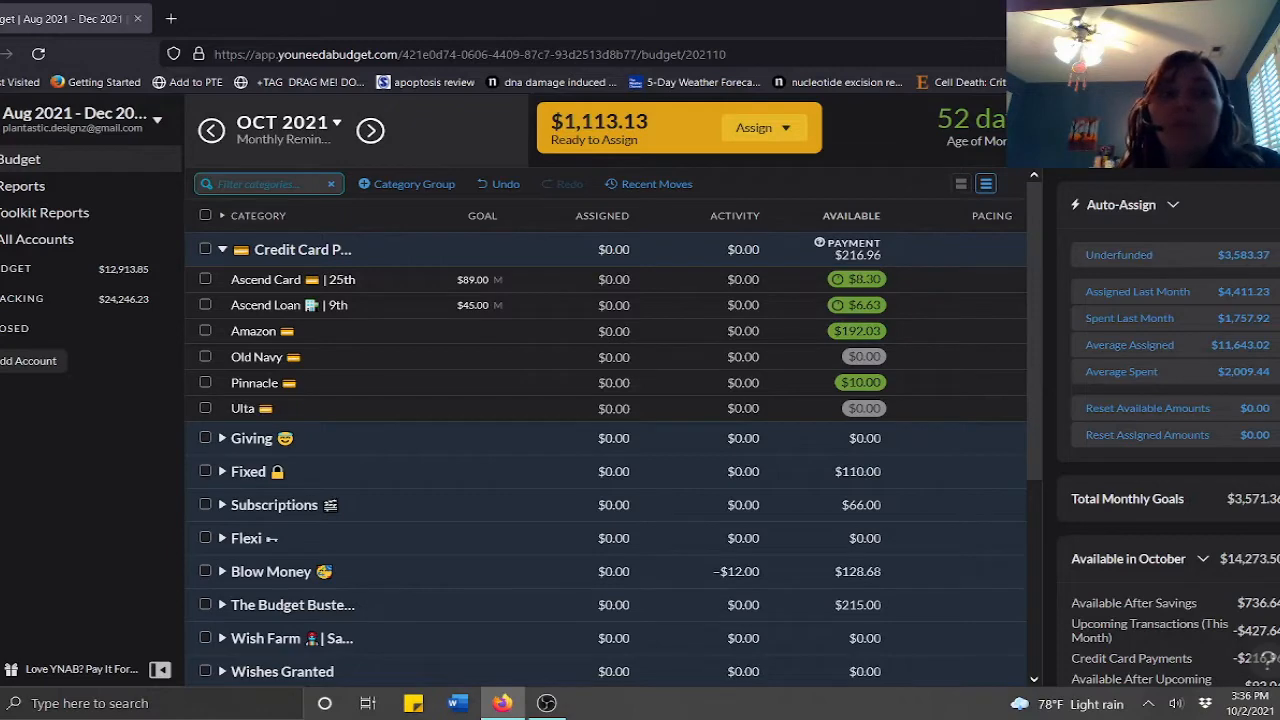
# Expand the Giving group, assign $50 to Tithing for October 2021, and collapse the group
pyautogui.click(222, 438)
pyautogui.scroll(-3, 246, 395)
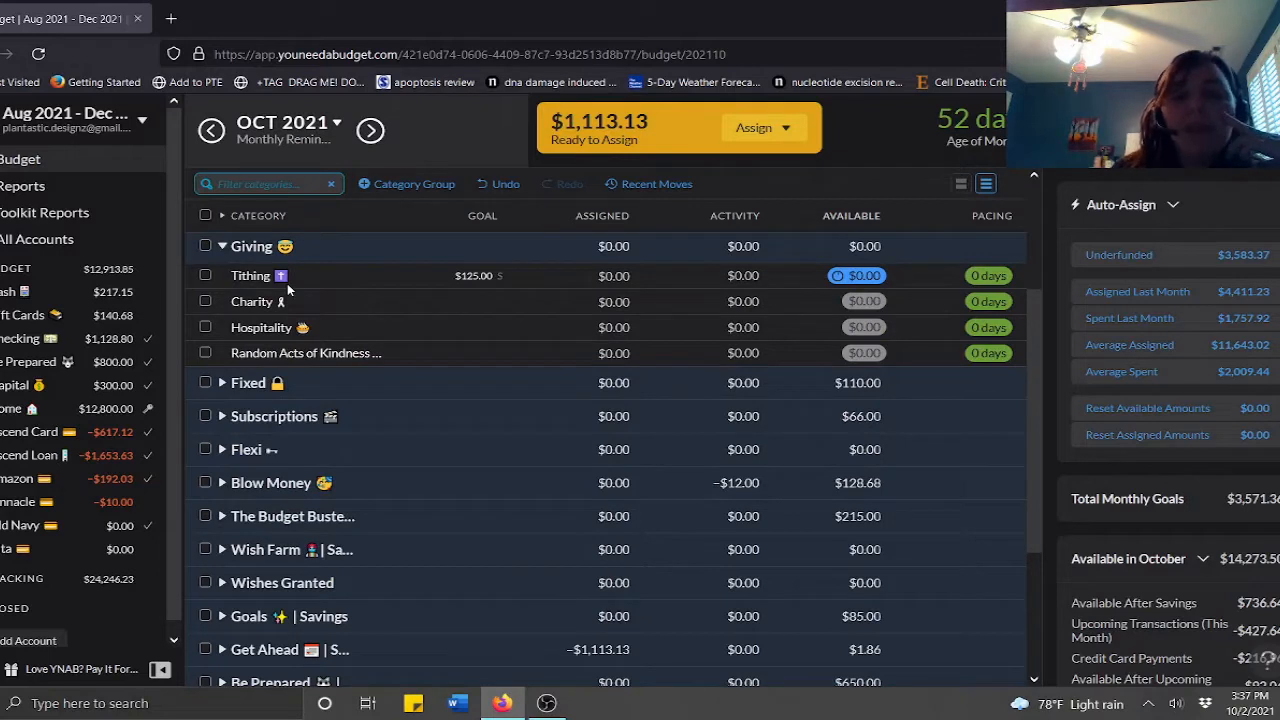
pyautogui.click(346, 282)
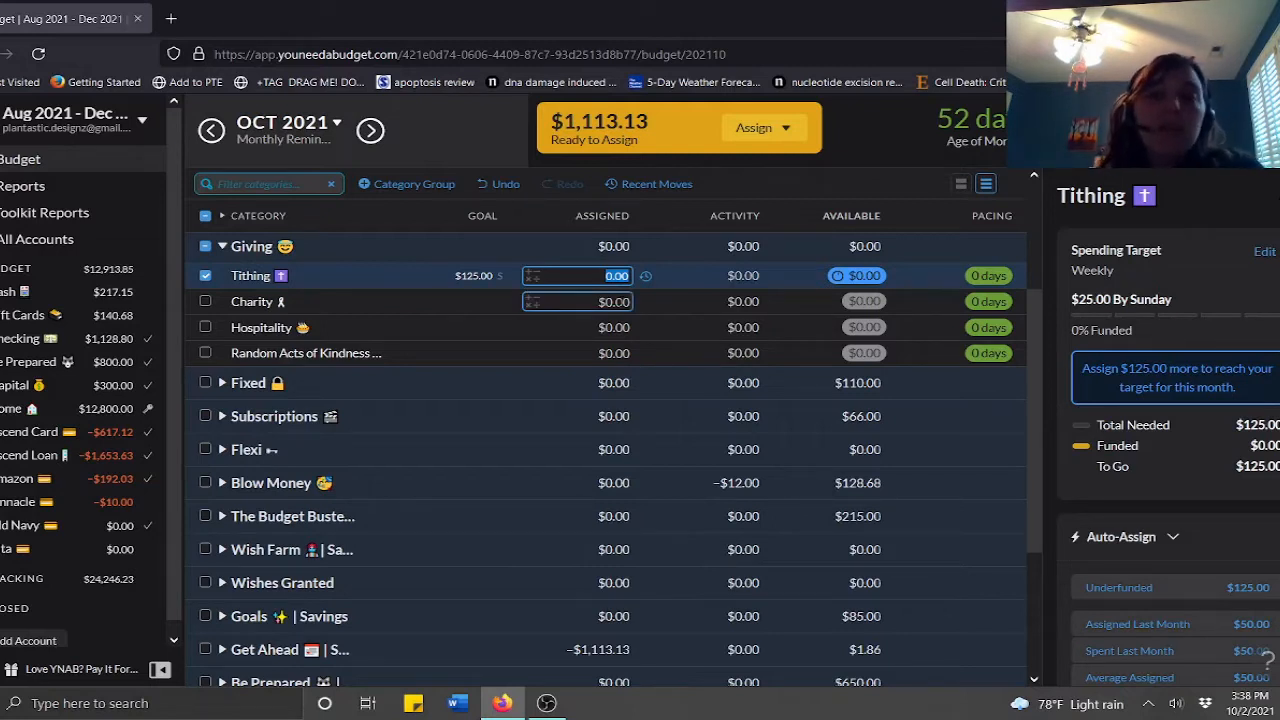
pyautogui.write('50')
pyautogui.press('Return')
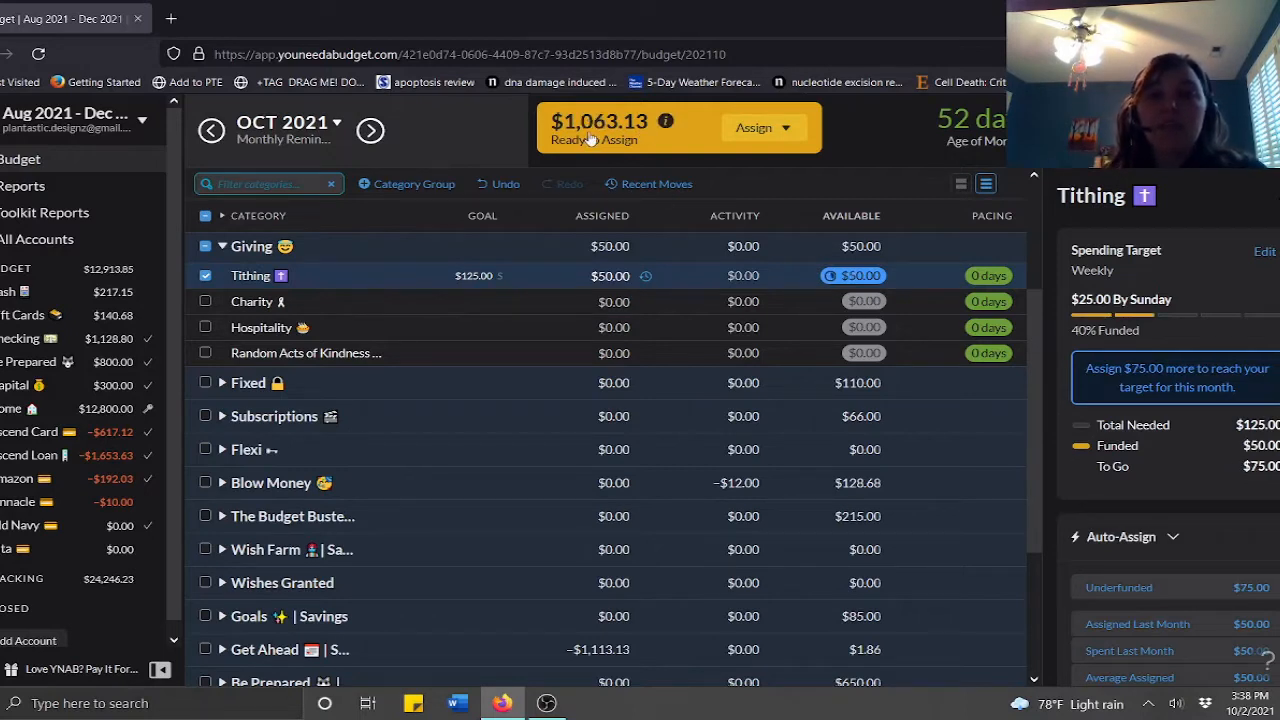
pyautogui.click(222, 246)
# Expand the Fixed group, clear the Tithing selection, and assign $30 to Cell Phone
pyautogui.click(222, 280)
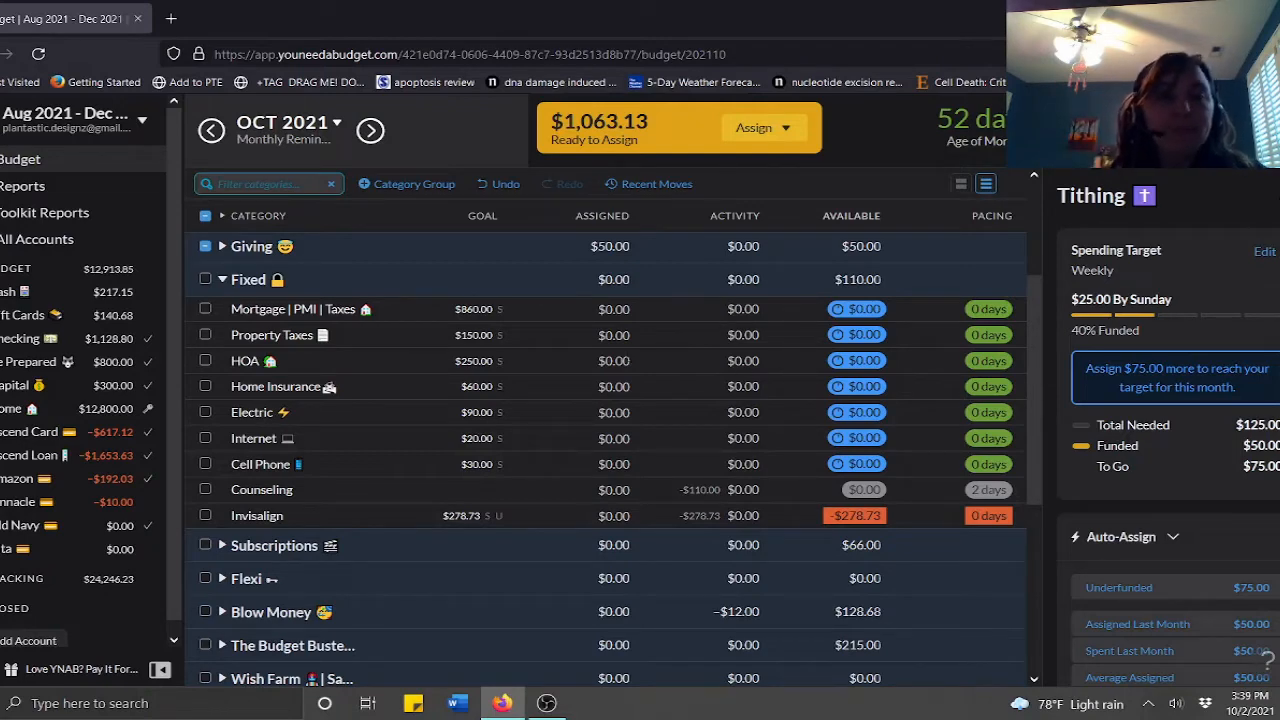
pyautogui.click(205, 246)
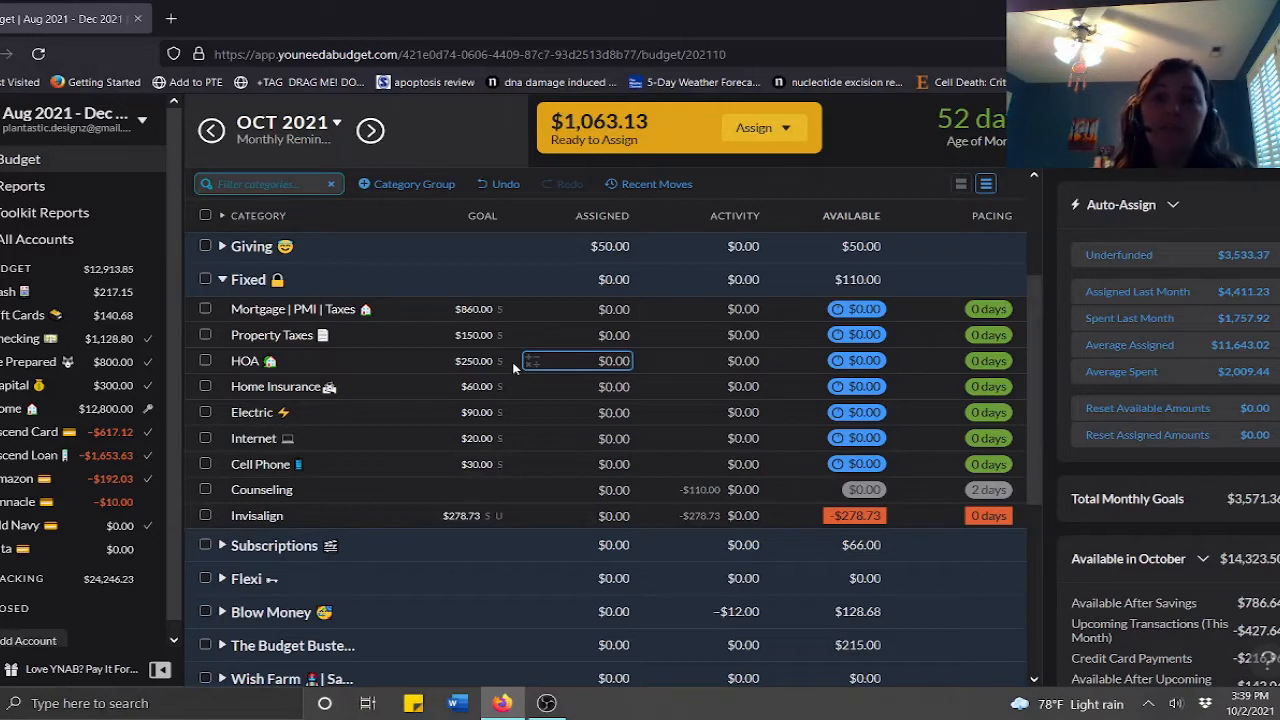
pyautogui.click(578, 464)
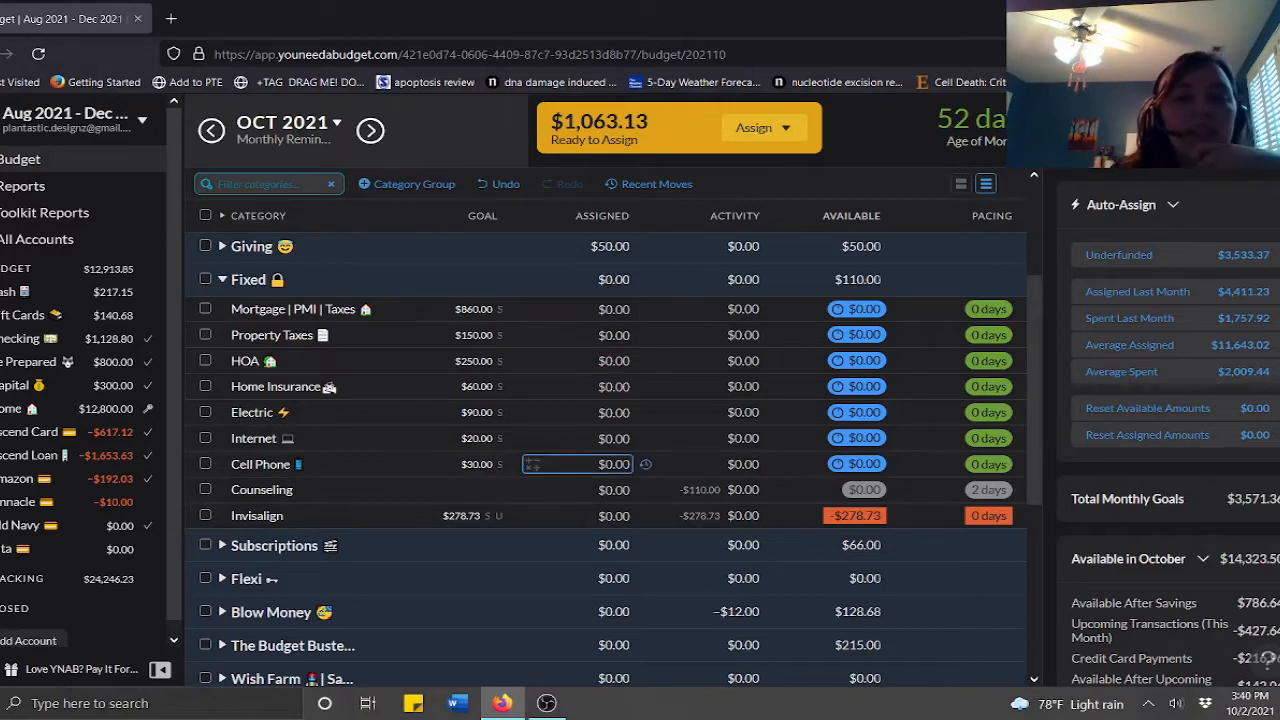
pyautogui.write('30')
pyautogui.press('Return')
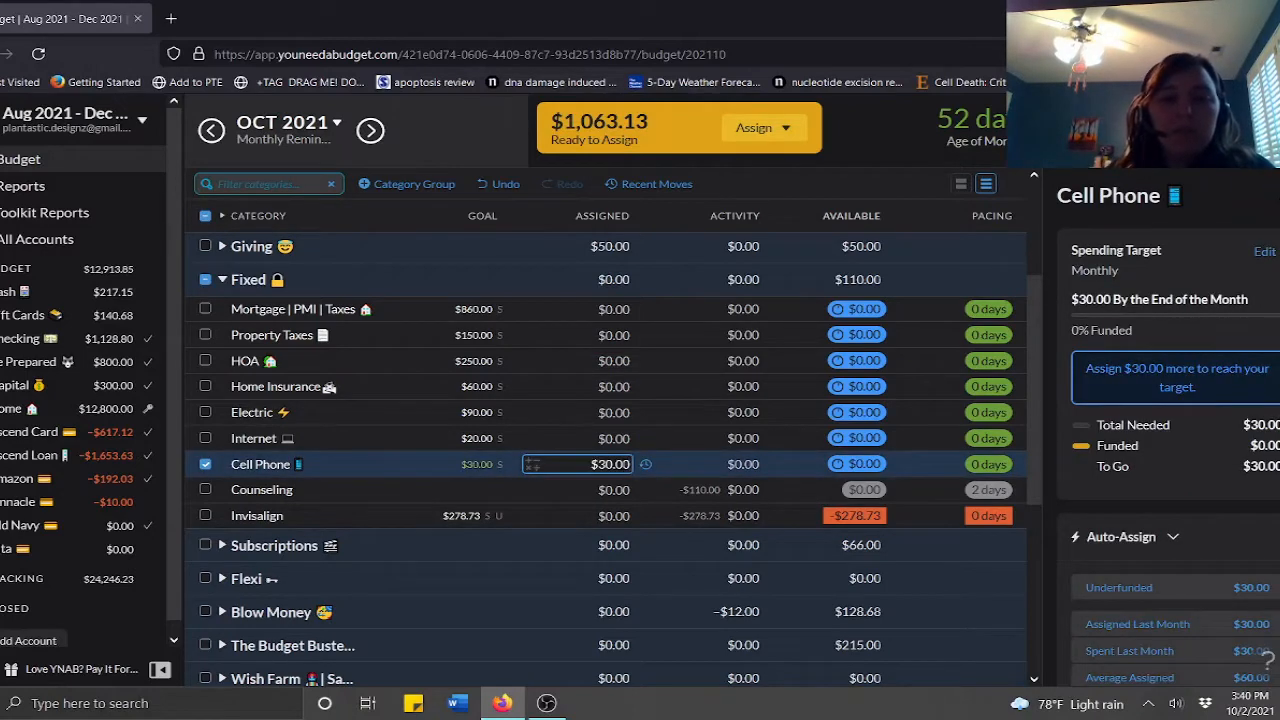
pyautogui.click(205, 464)
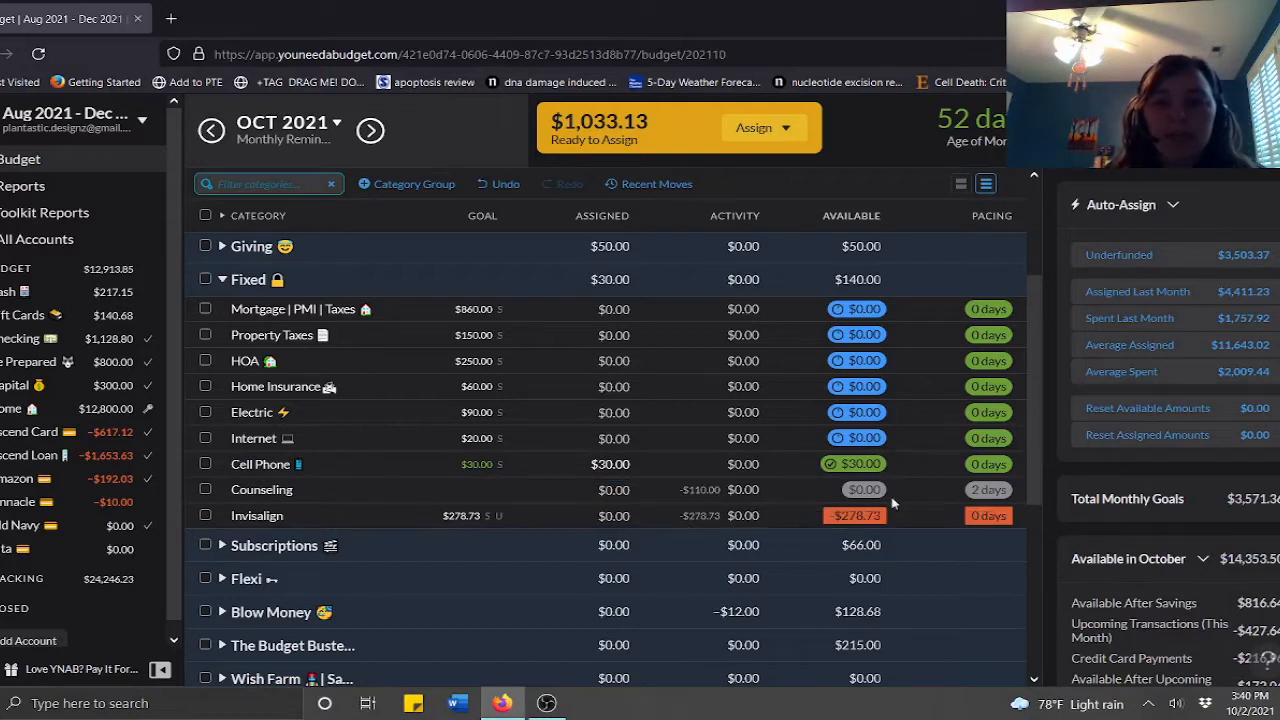
# Assign $140 to the overspent Invisalign category and deselect it
pyautogui.moveTo(868, 520)
pyautogui.click(532, 515)
pyautogui.write('140')
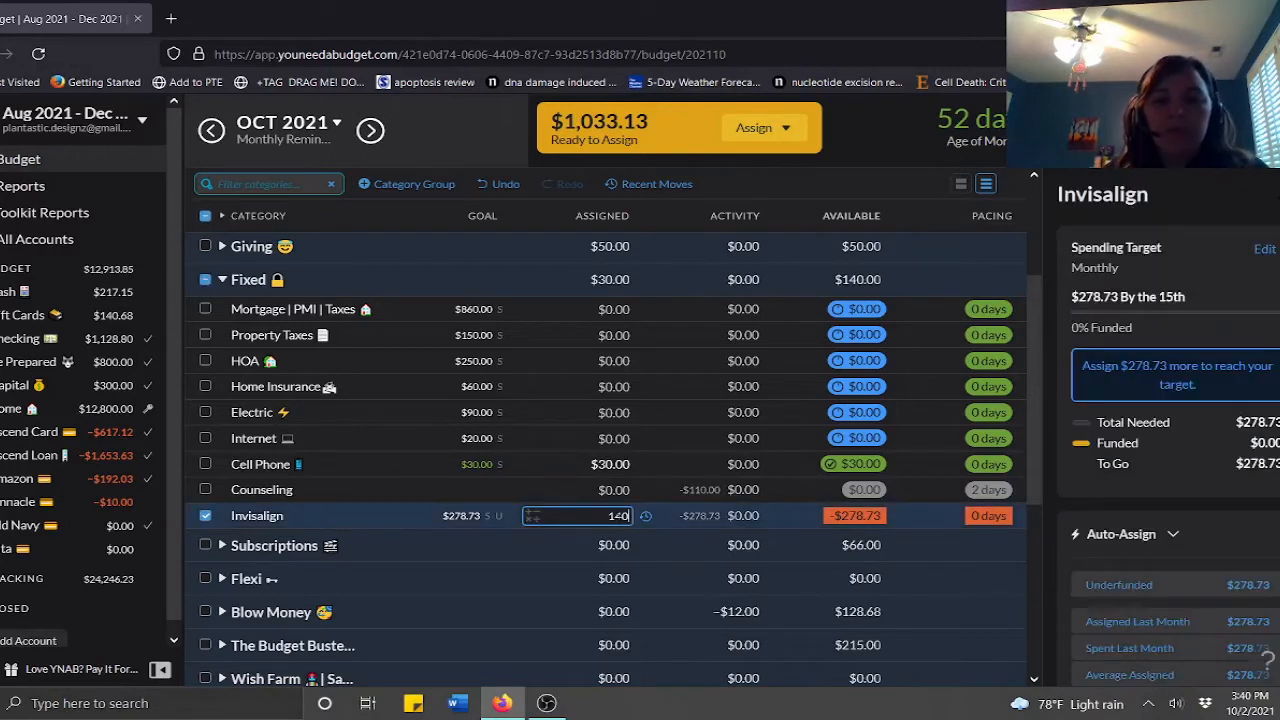
pyautogui.press('Return')
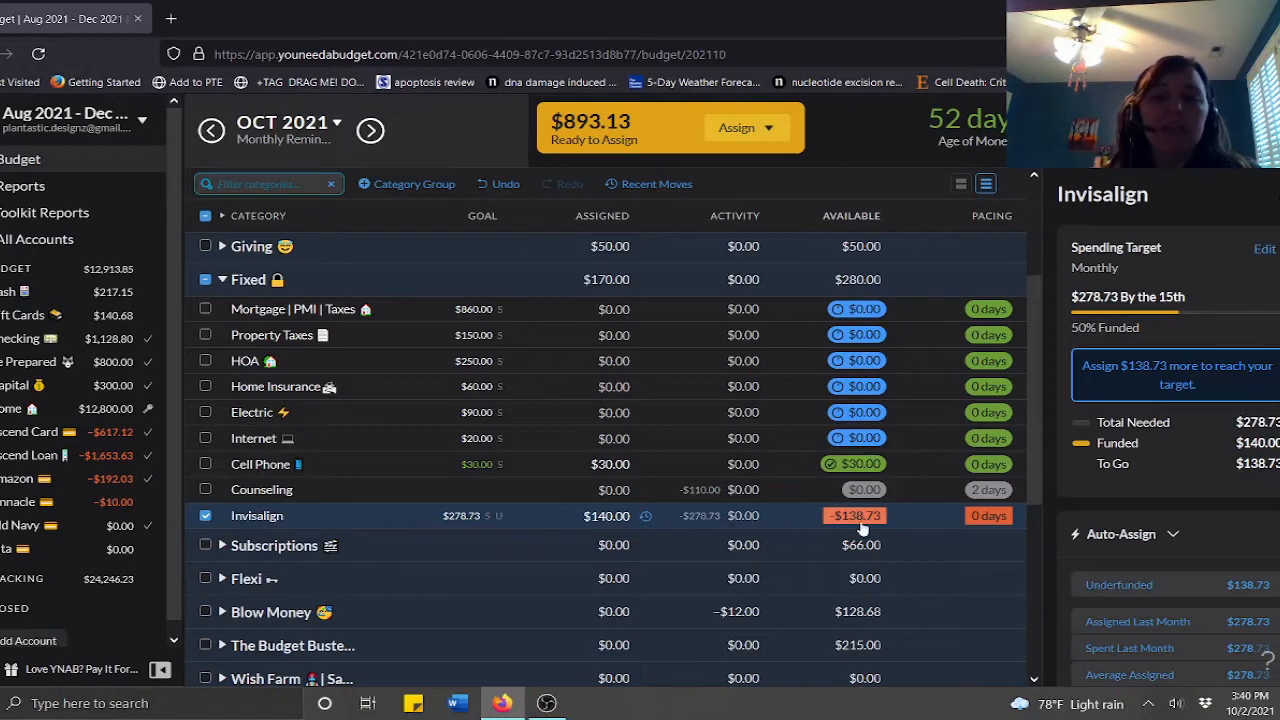
pyautogui.moveTo(861, 530)
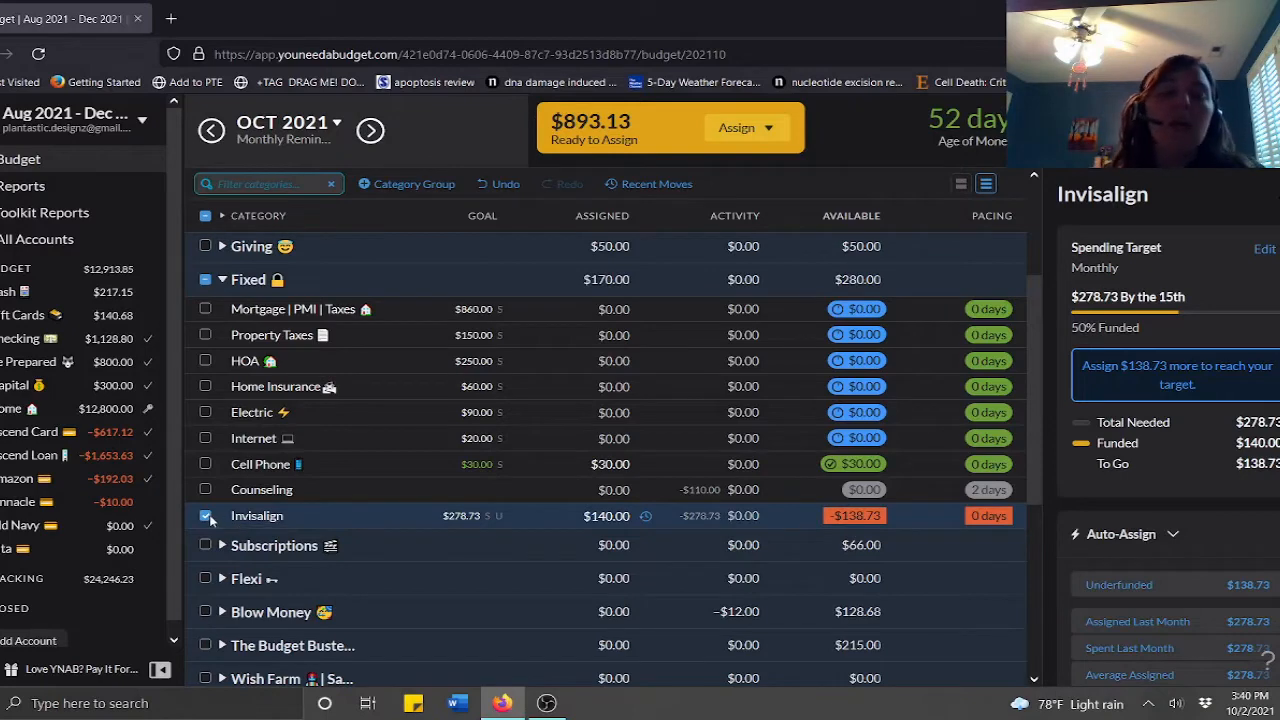
pyautogui.click(206, 516)
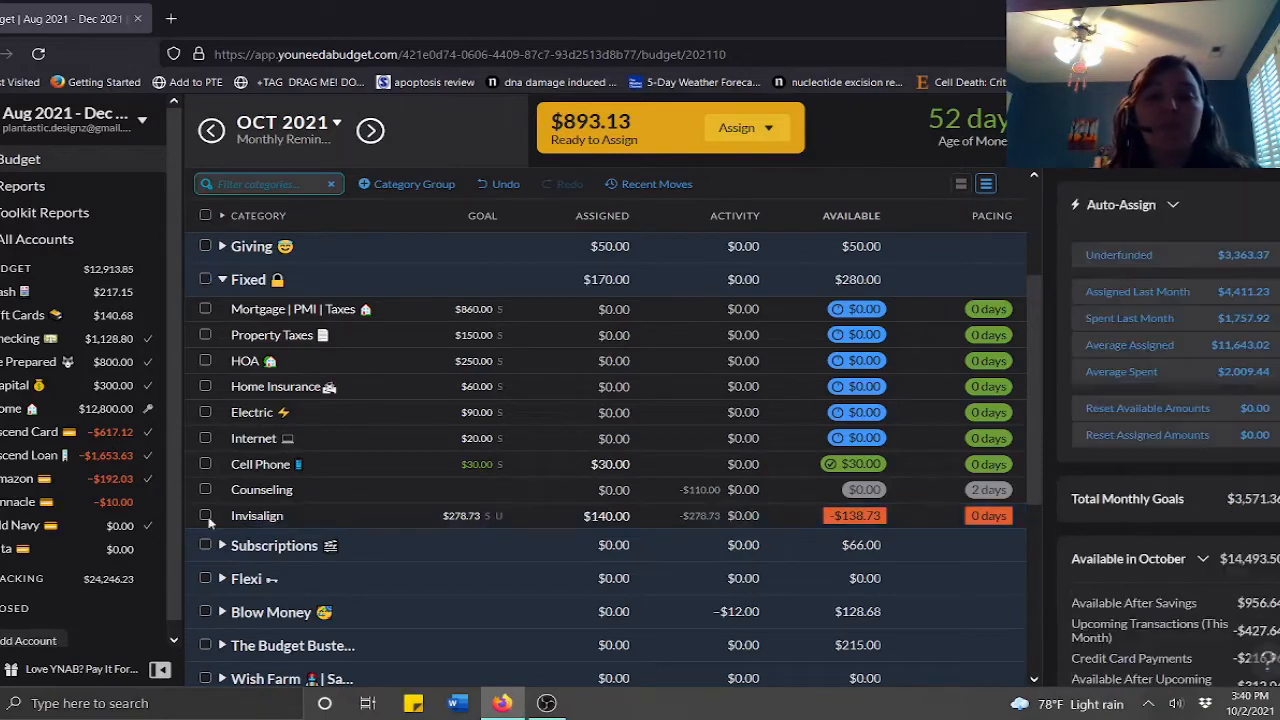
# Assign $75 to Property Taxes and $125 to HOA in the Fixed group
pyautogui.click(532, 335)
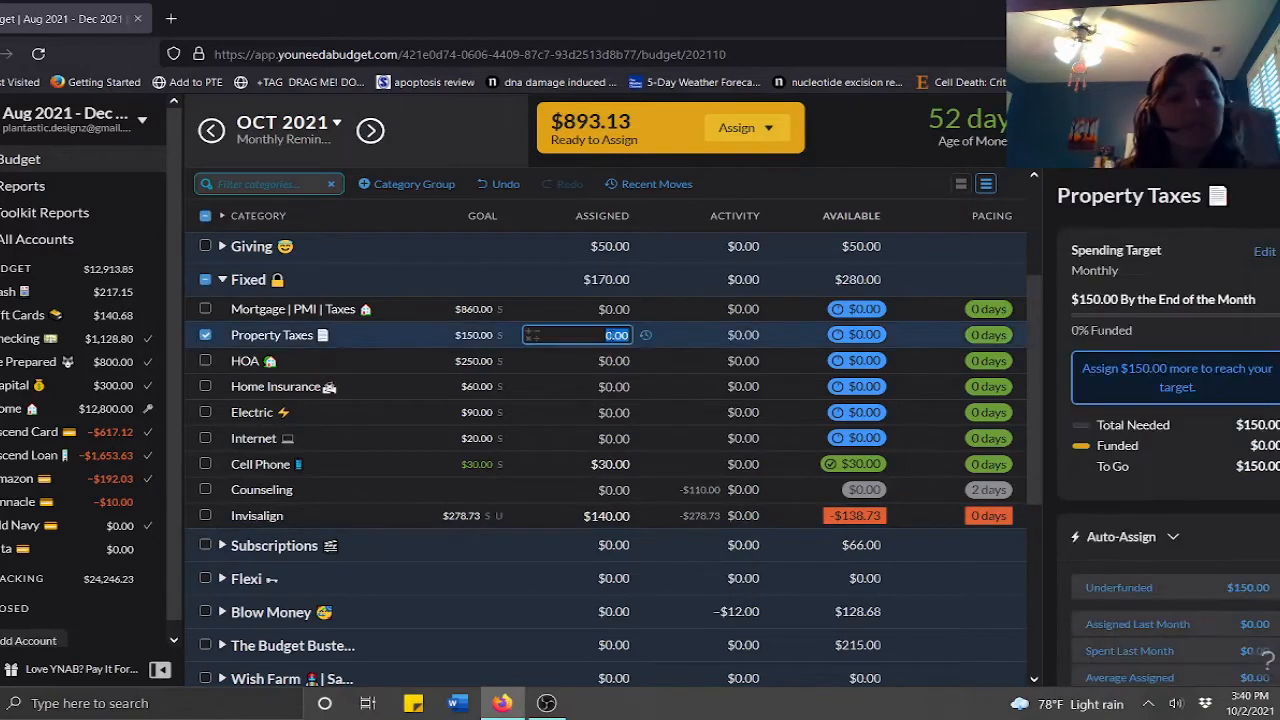
pyautogui.write('75')
pyautogui.press('Return')
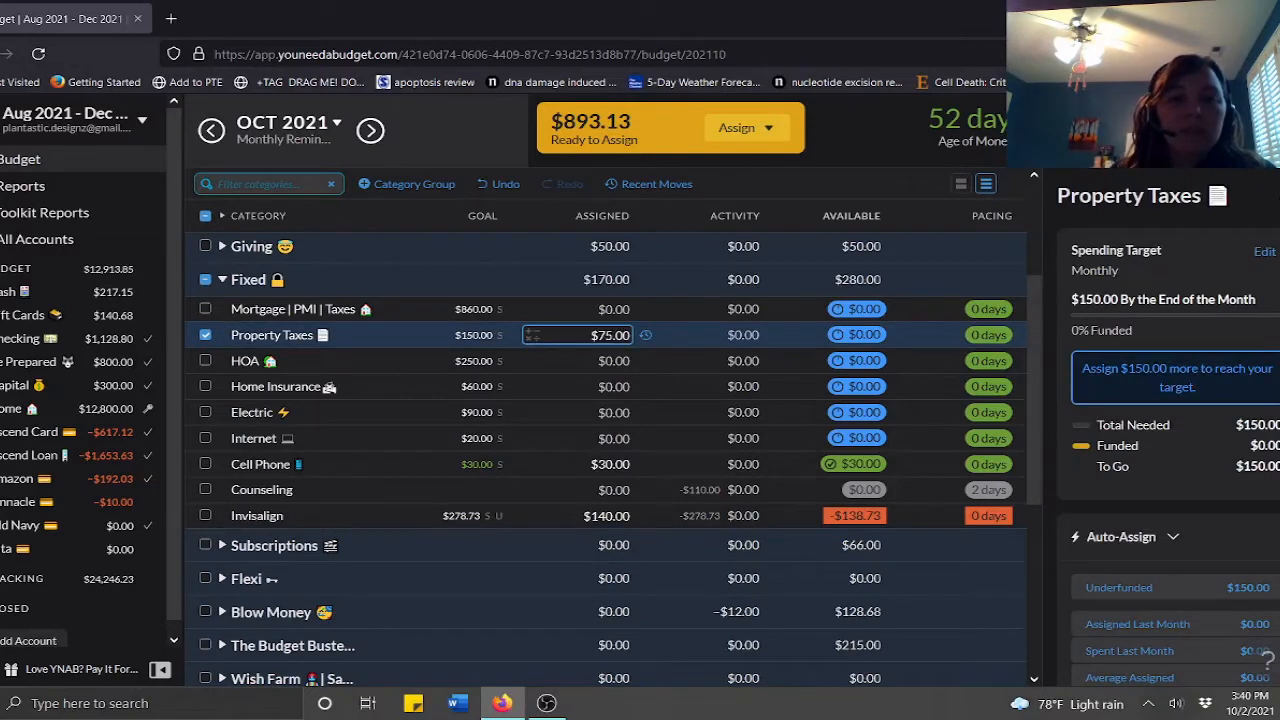
pyautogui.click(609, 360)
pyautogui.write('125')
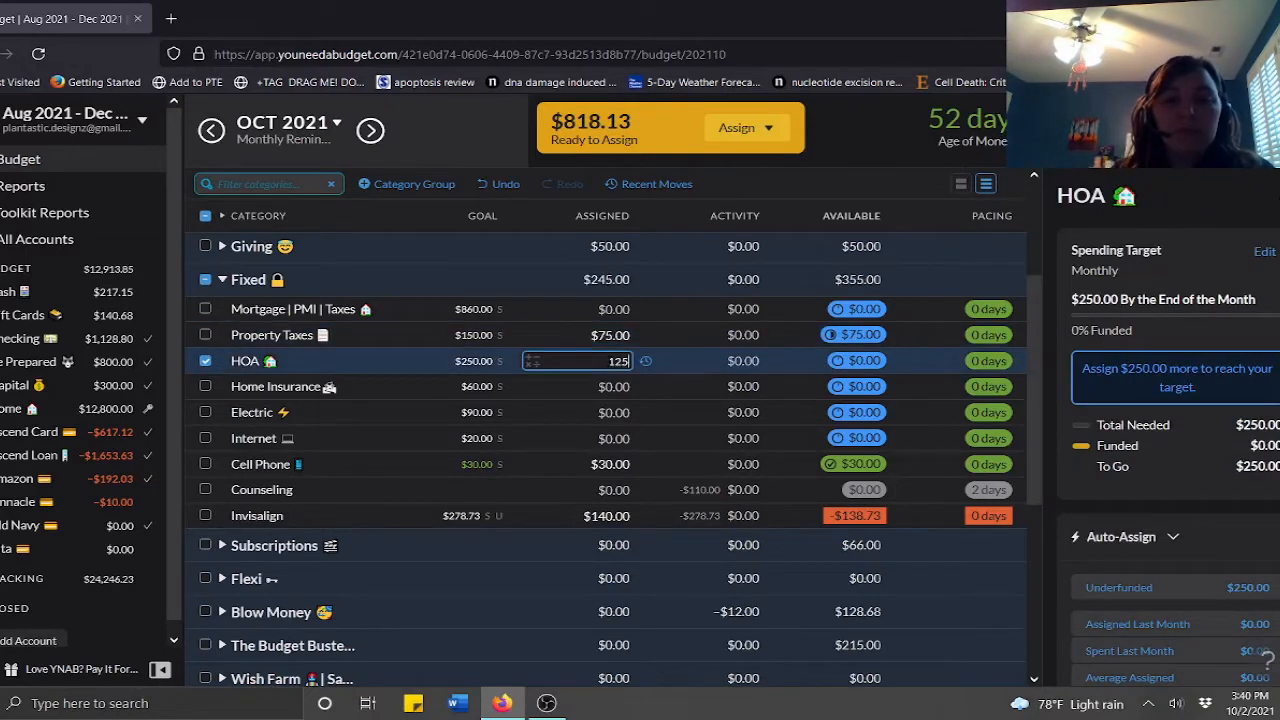
pyautogui.press('Return')
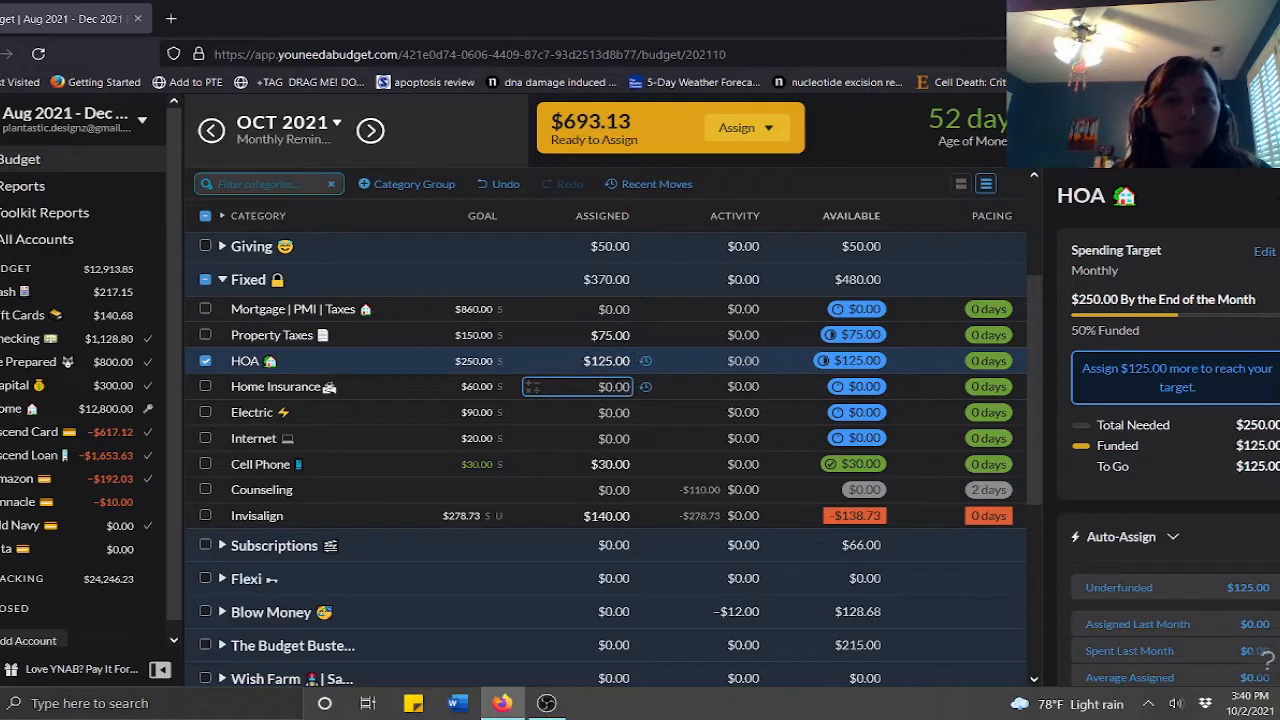
# Assign $30 to Home Insurance and $45 to Electric in the Fixed group
pyautogui.write('30')
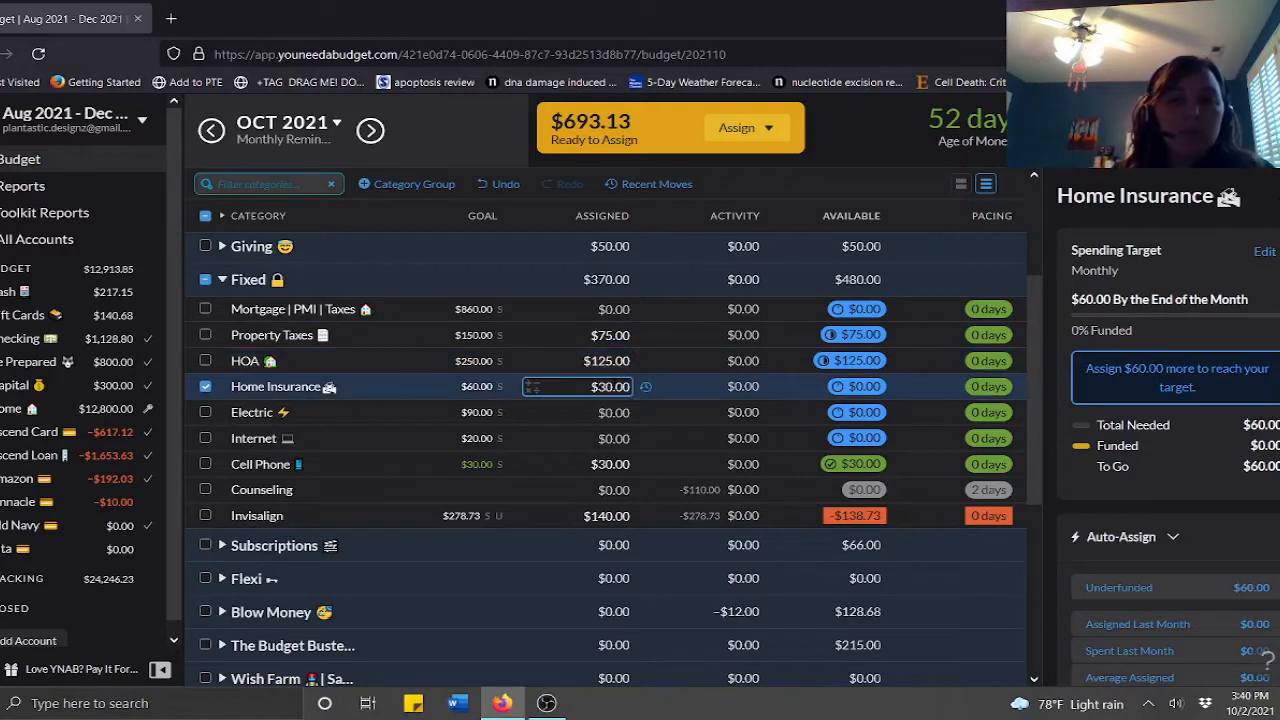
pyautogui.press('Return')
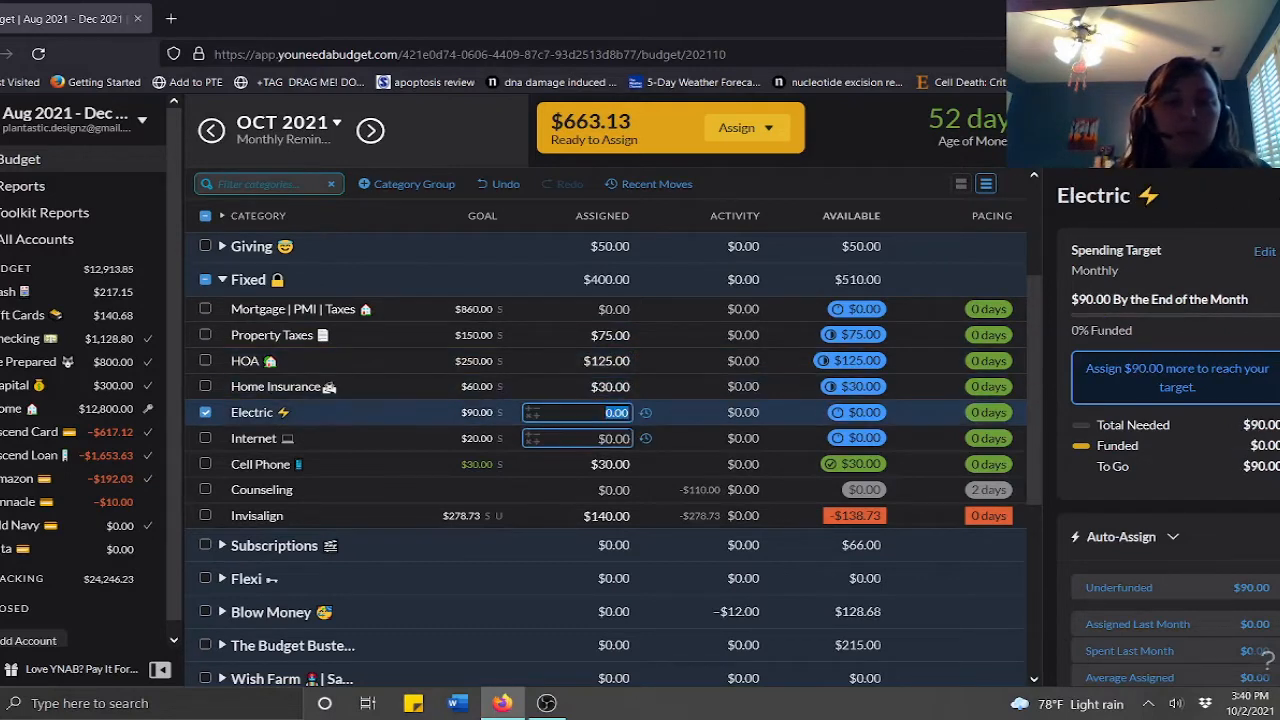
pyautogui.write('45')
pyautogui.press('Return')
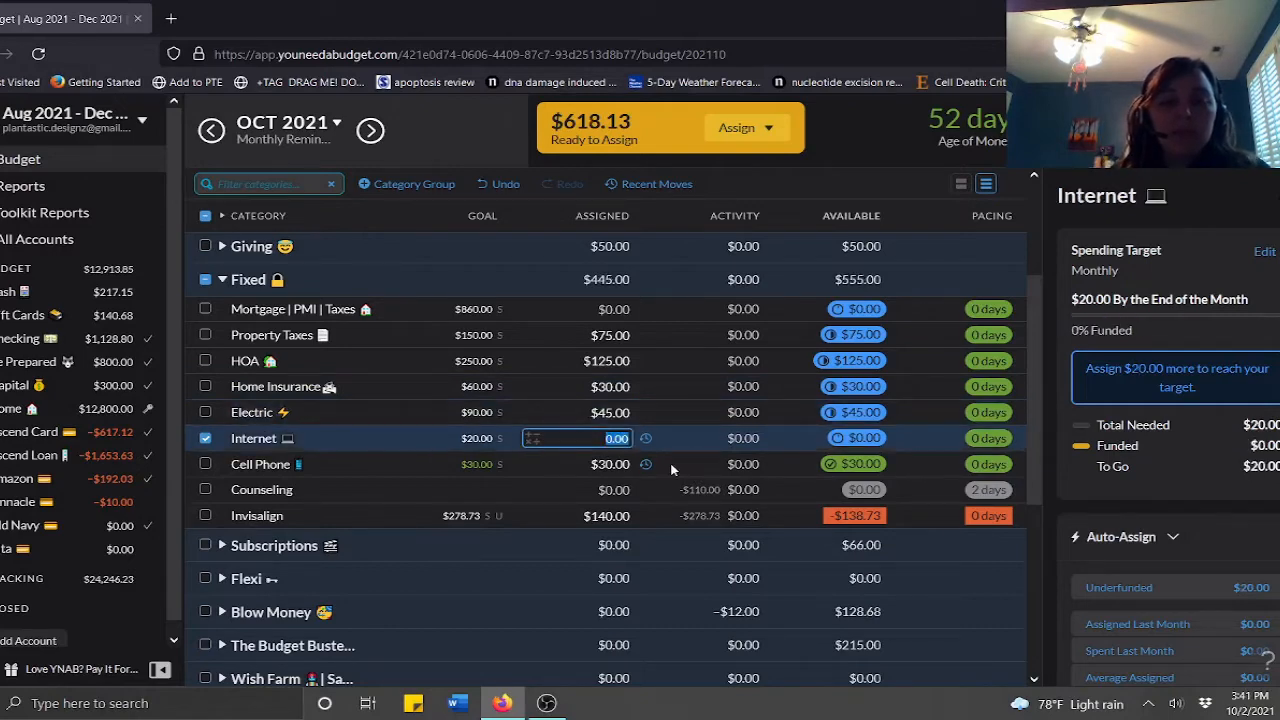
# Assign $20 to Internet, deselect it, and collapse the Fixed group
pyautogui.write('20')
pyautogui.press('Return')
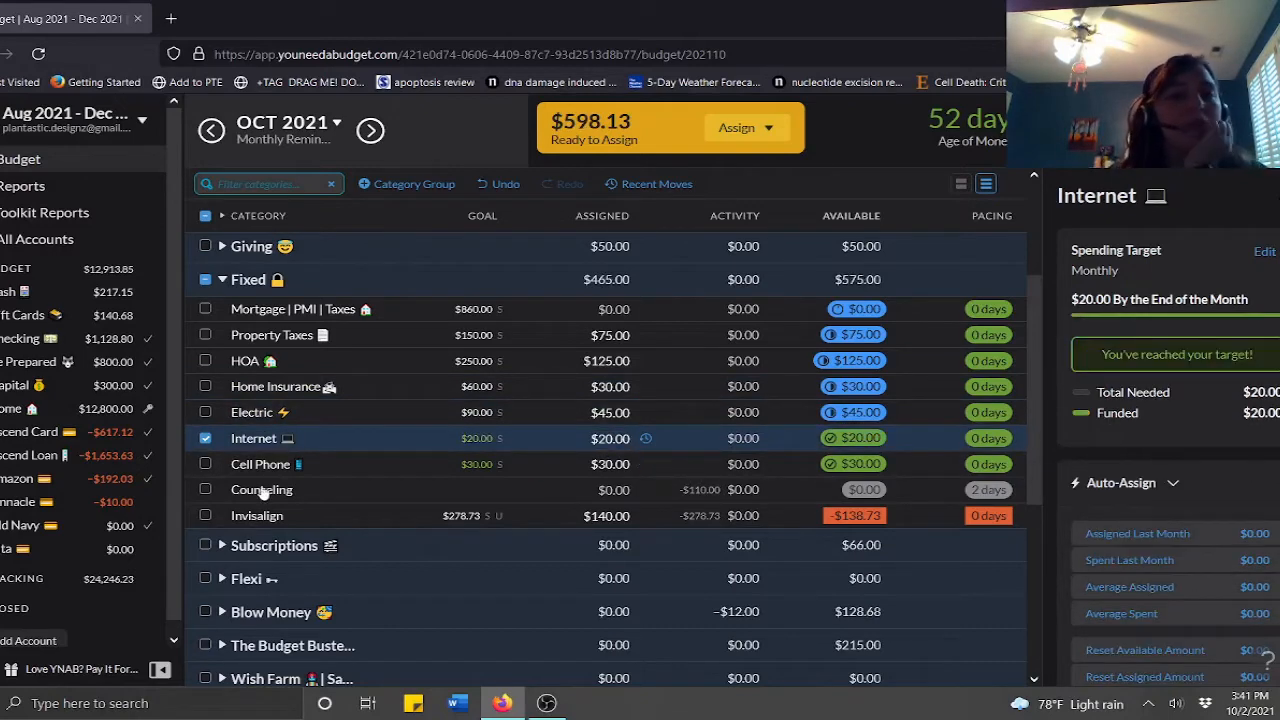
pyautogui.click(206, 439)
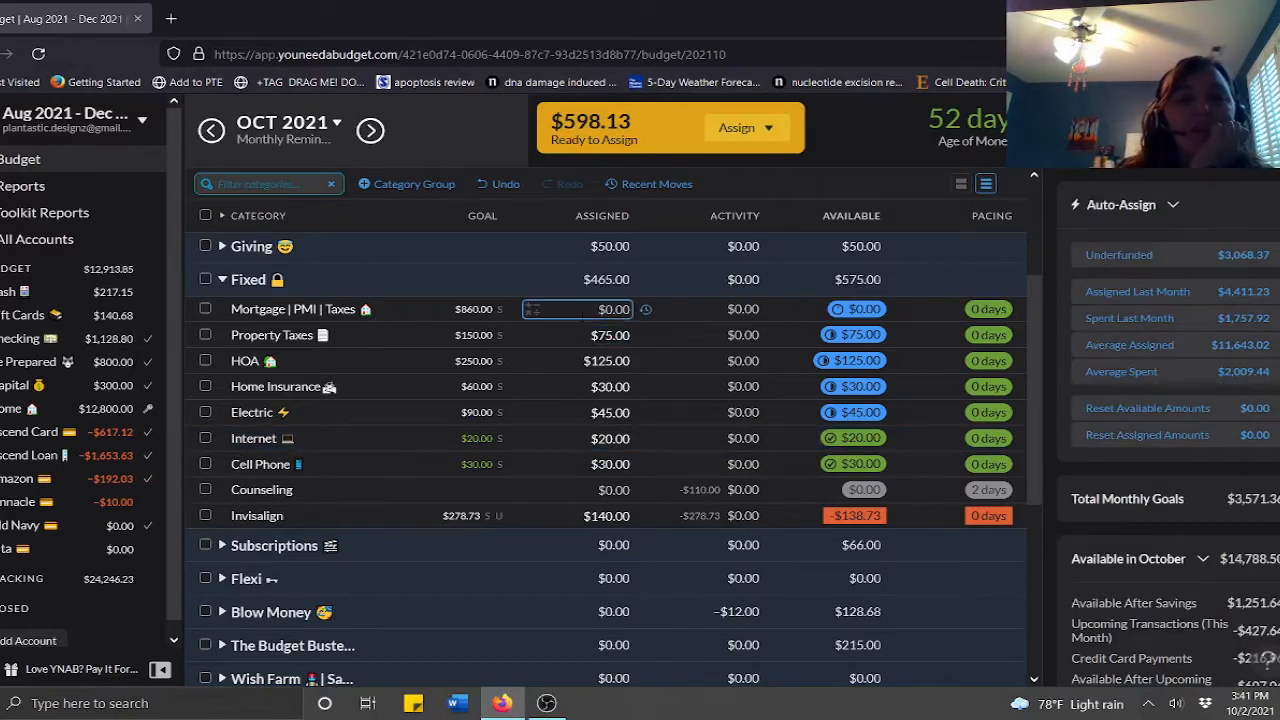
pyautogui.click(222, 280)
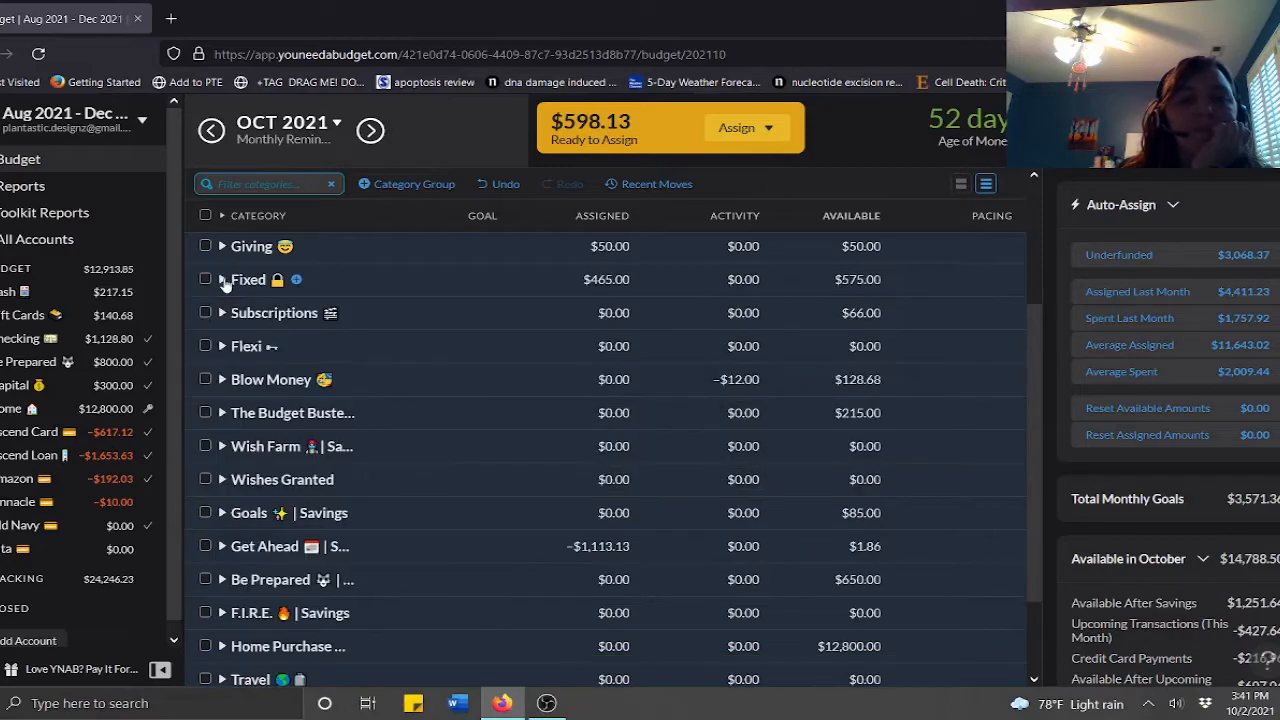
# Expand the Subscriptions group and assign $15 to Amazon Prime
pyautogui.click(221, 313)
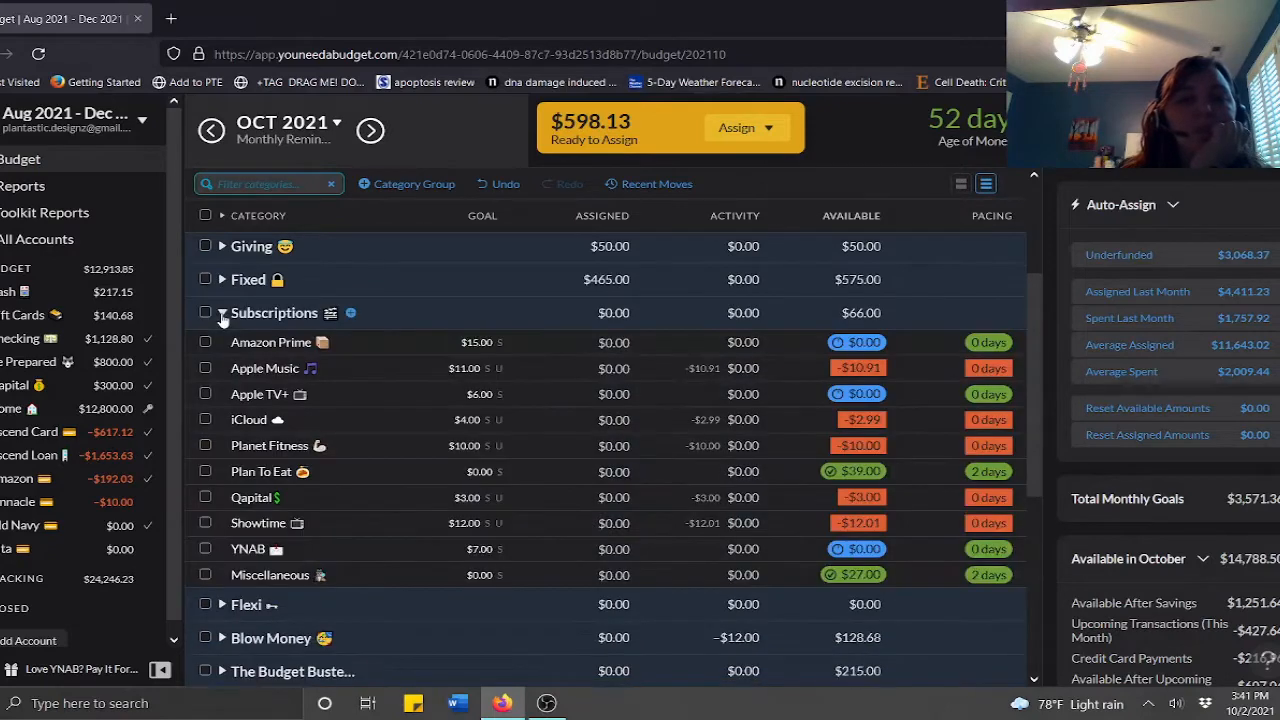
pyautogui.click(617, 345)
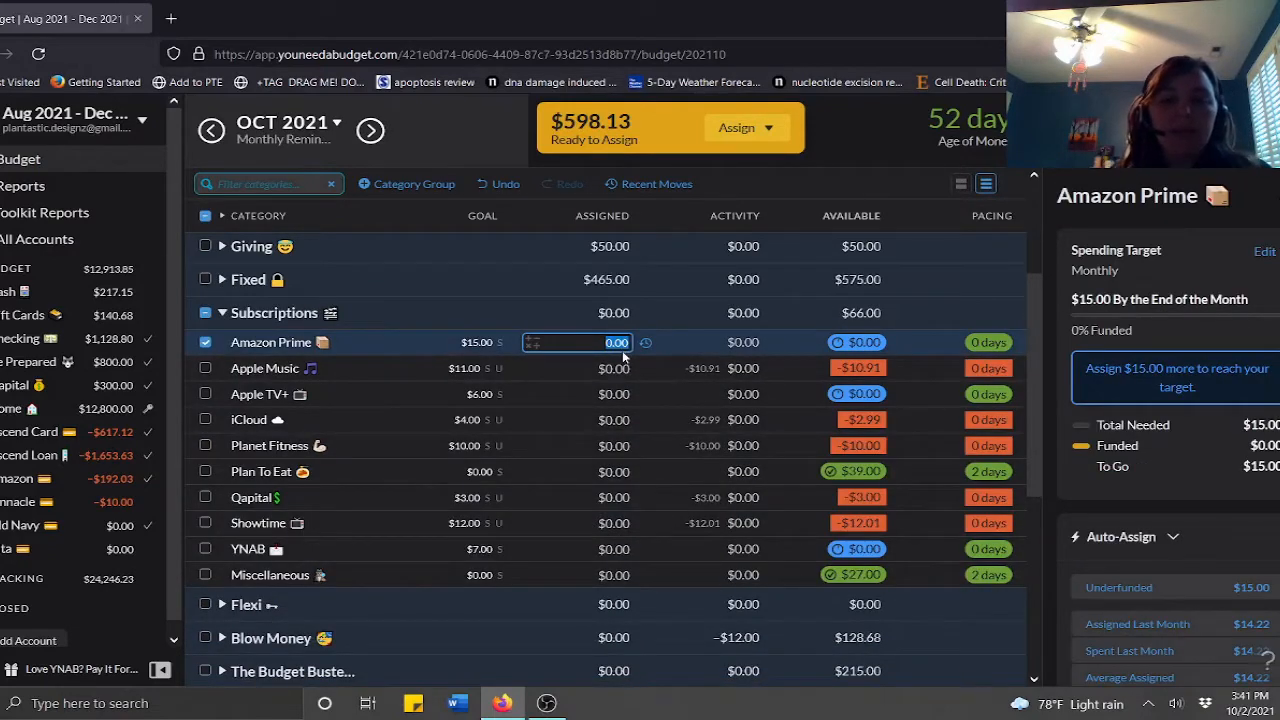
pyautogui.write('15')
pyautogui.press('Return')
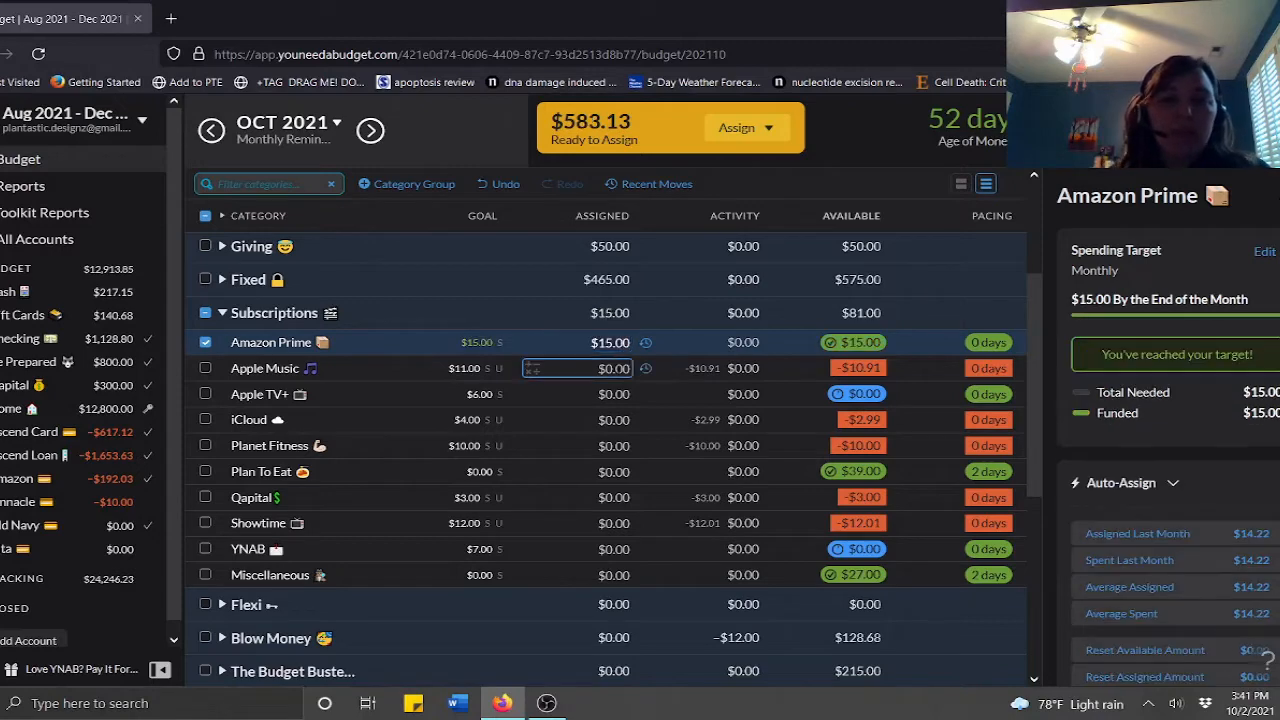
# Assign $11 to Apple Music and $6 to Apple TV+ in the Subscriptions group
pyautogui.press('Down')
pyautogui.write('11')
pyautogui.press('Return')
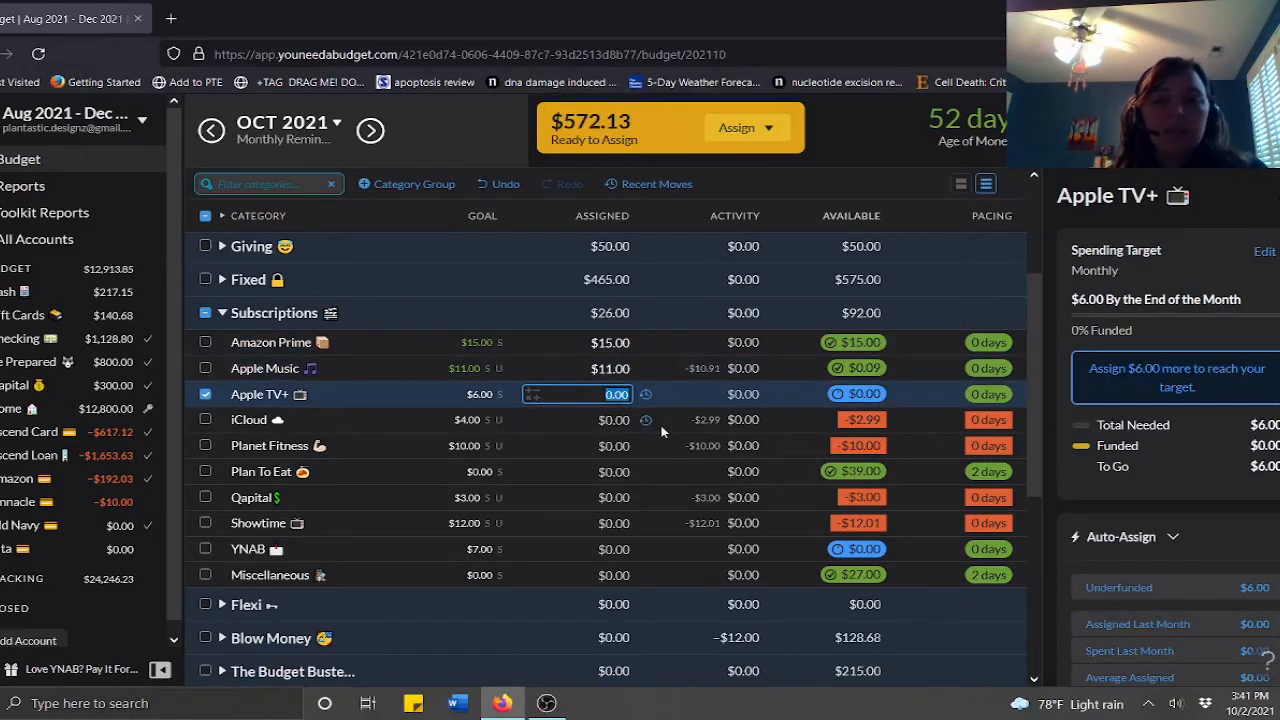
pyautogui.write('6')
pyautogui.press('Return')
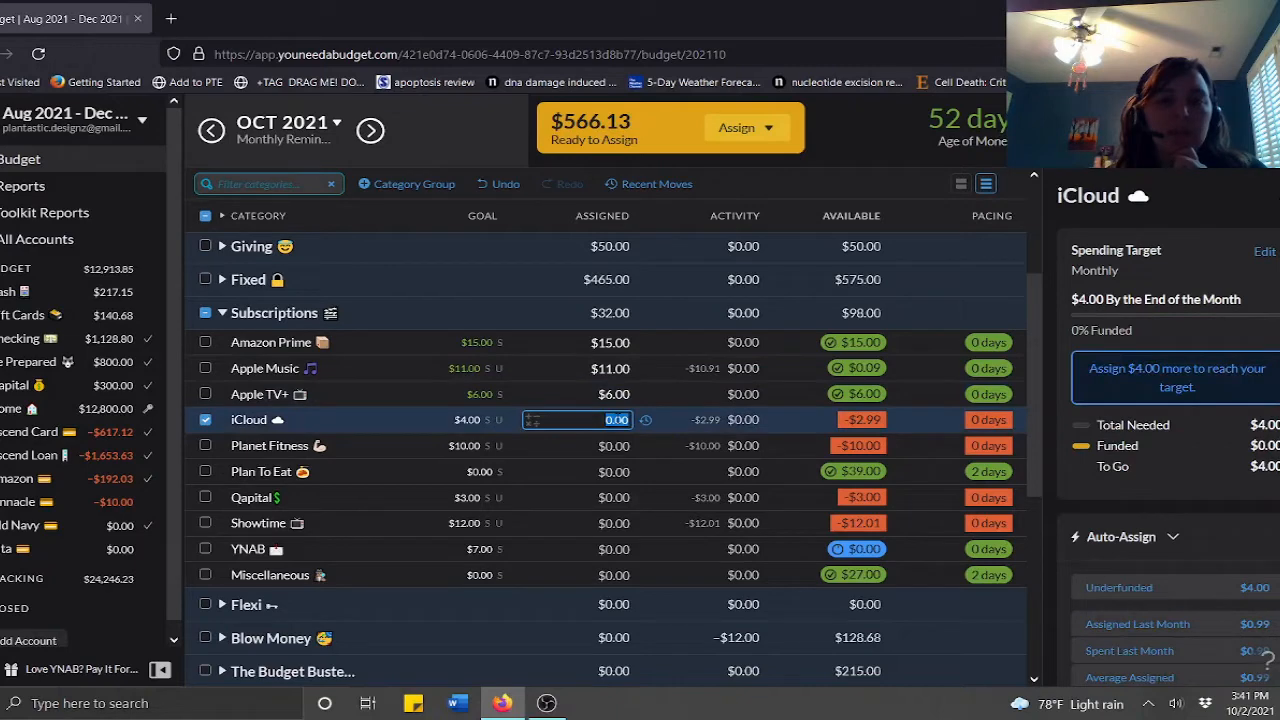
# Assign $4 to iCloud and $10 to Planet Fitness in the Subscriptions group
pyautogui.write('4')
pyautogui.press('Return')
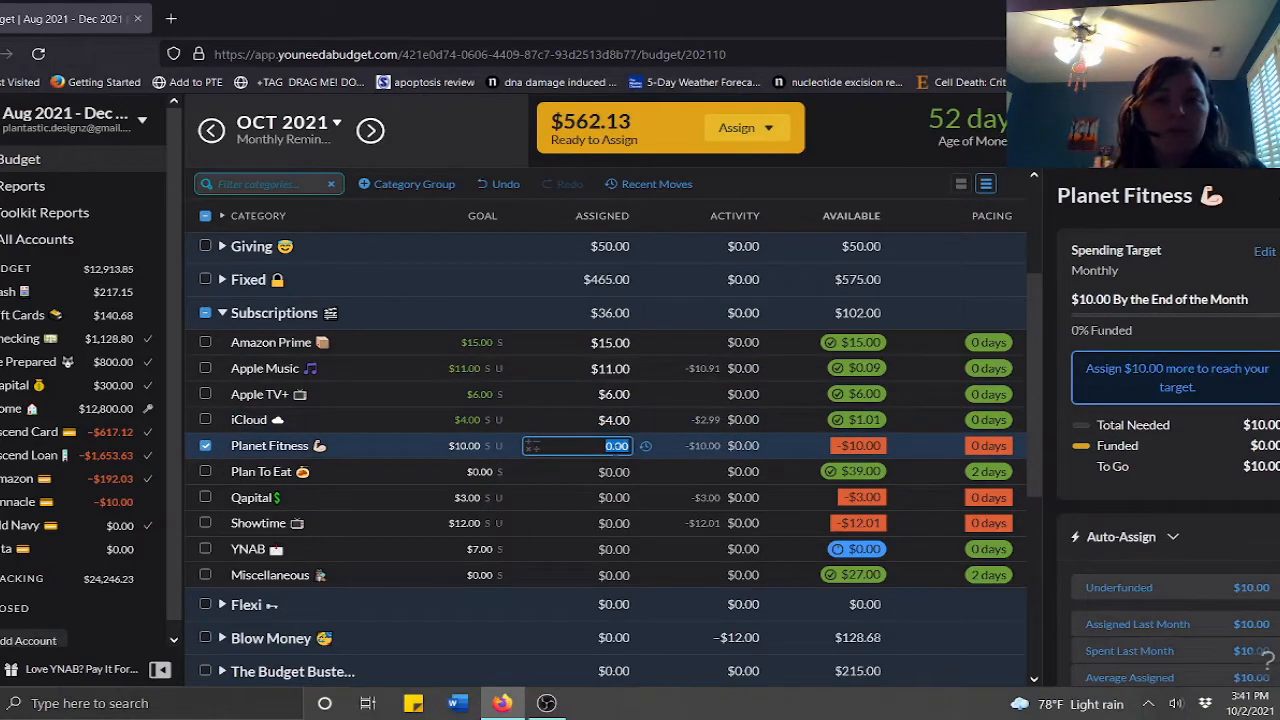
pyautogui.write('10')
pyautogui.press('Return')
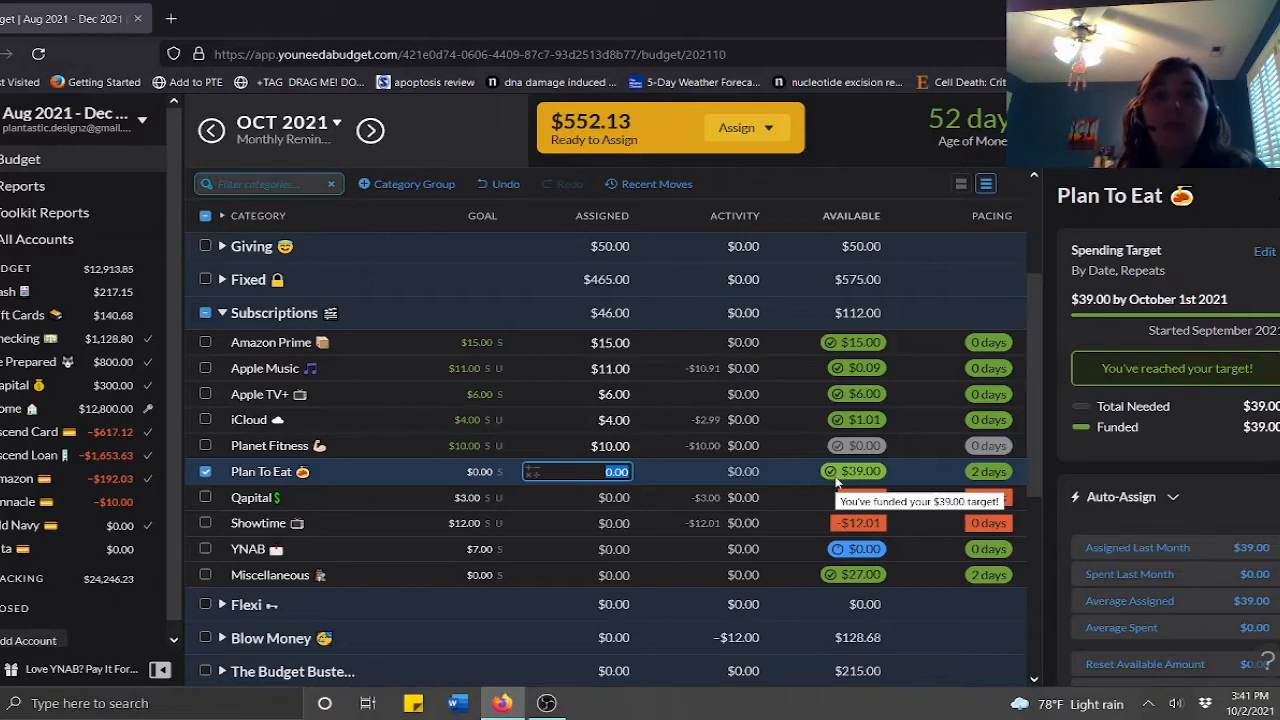
# Assign $3 to Qapital and $12.01 to Showtime in the Subscriptions group, leaving no category selected
pyautogui.click(607, 497)
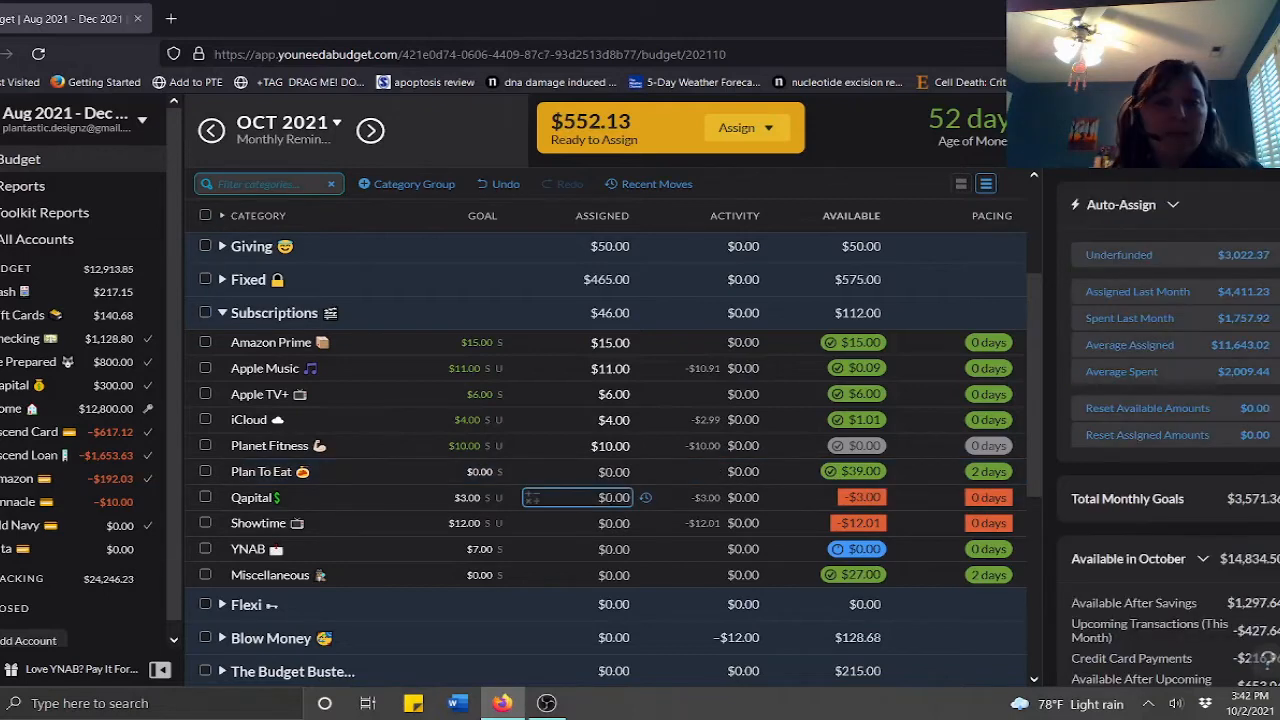
pyautogui.write('3')
pyautogui.press('Return')
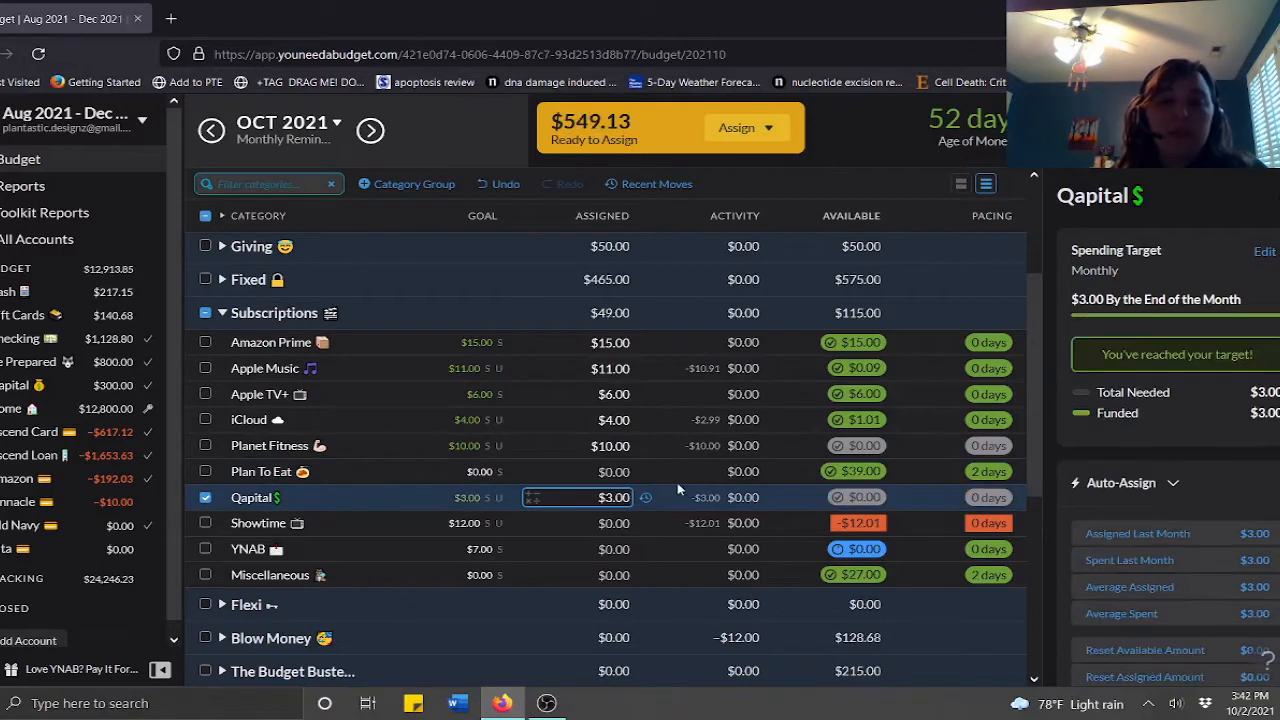
pyautogui.click(560, 520)
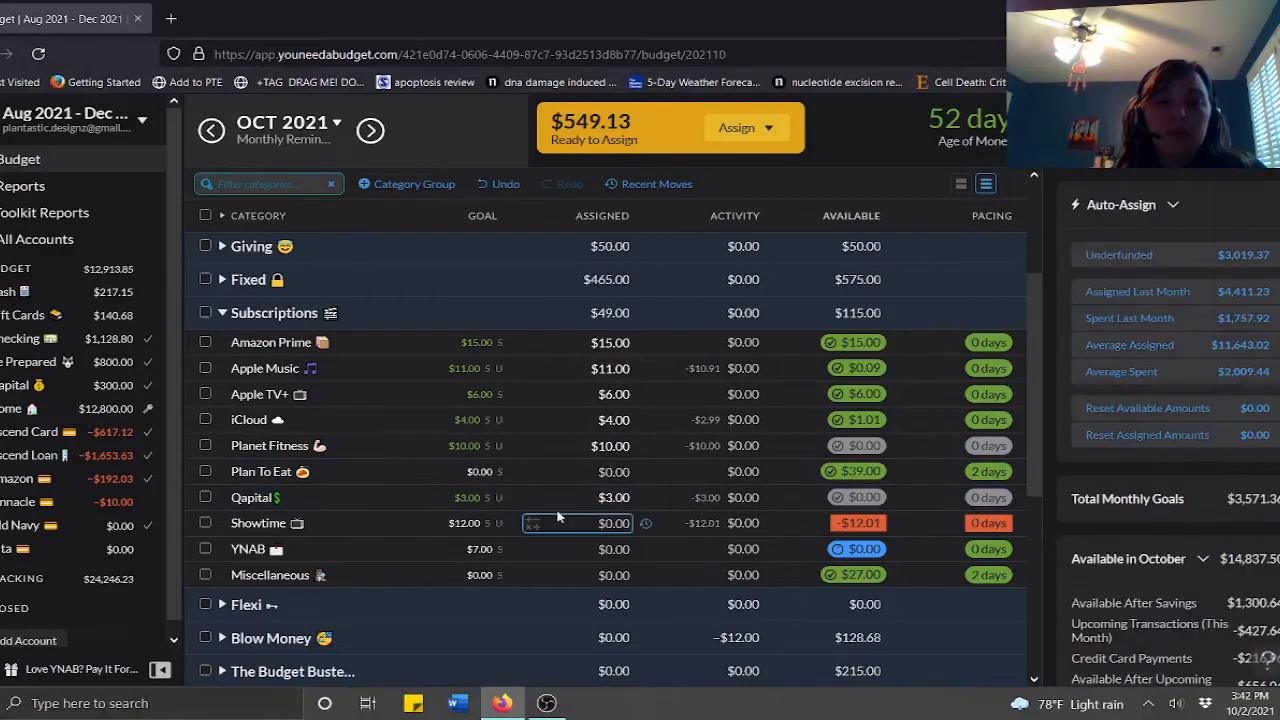
pyautogui.write('12')
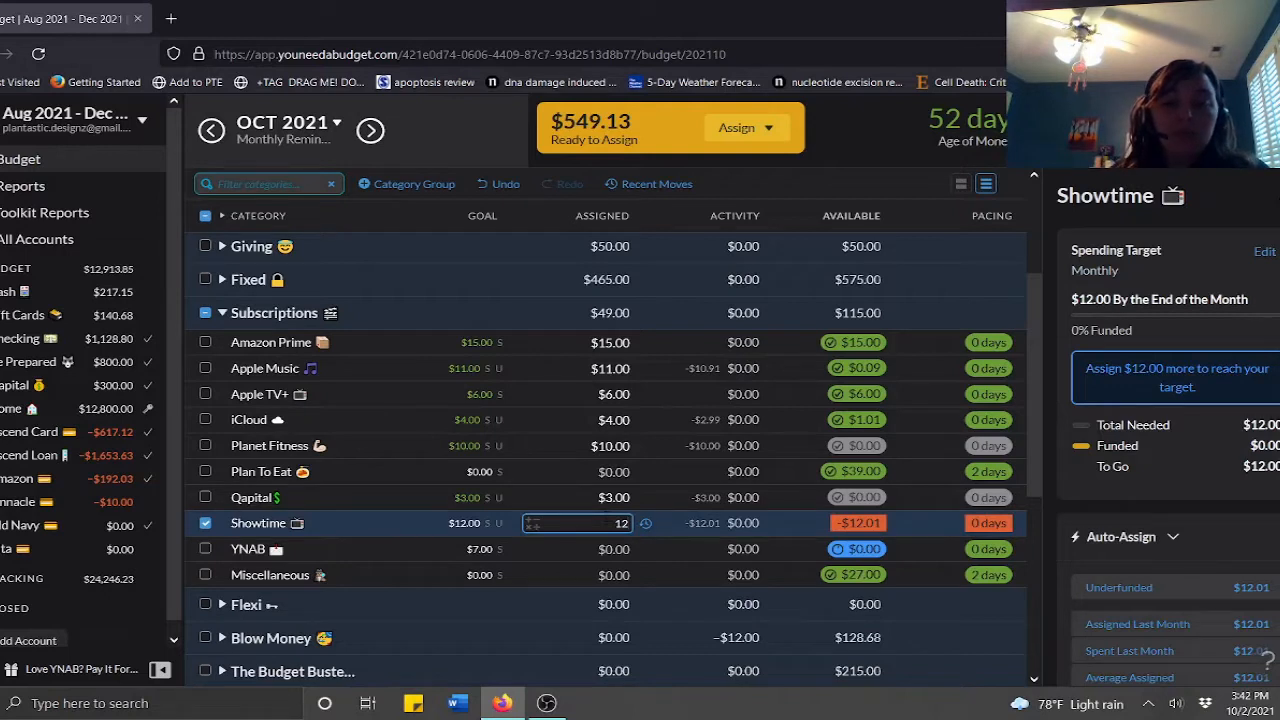
pyautogui.write('.01')
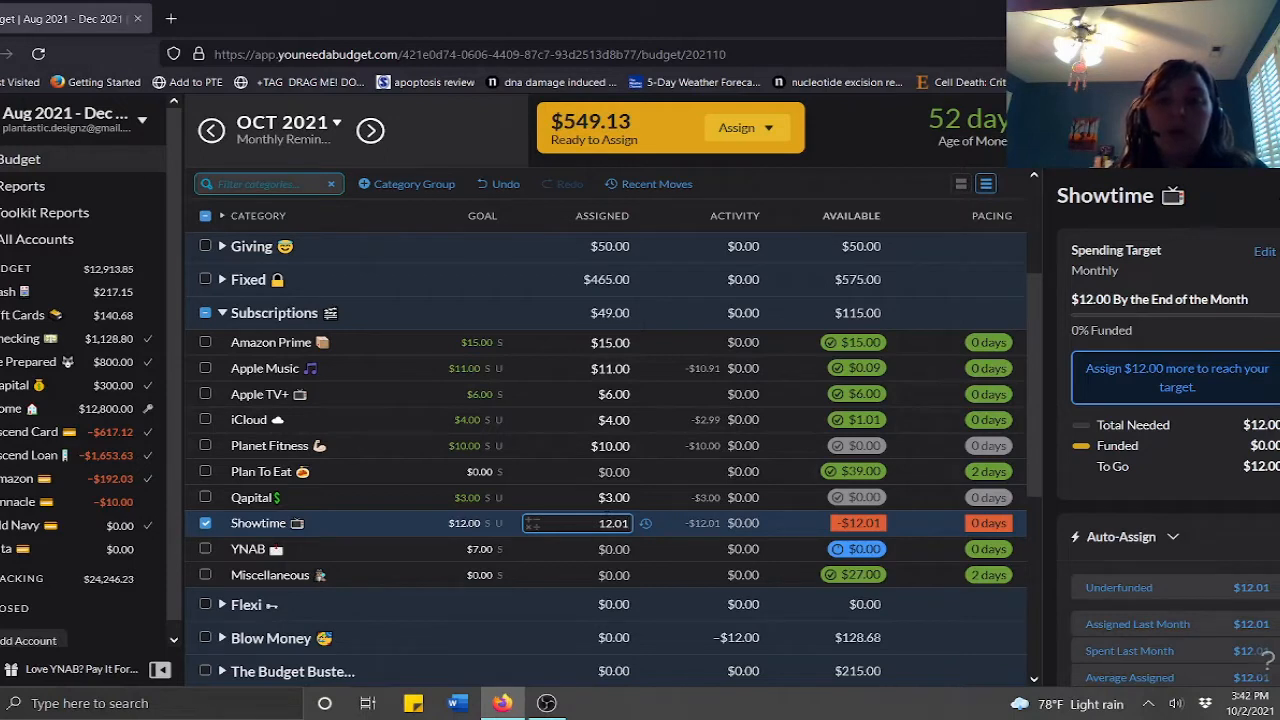
pyautogui.press('Return')
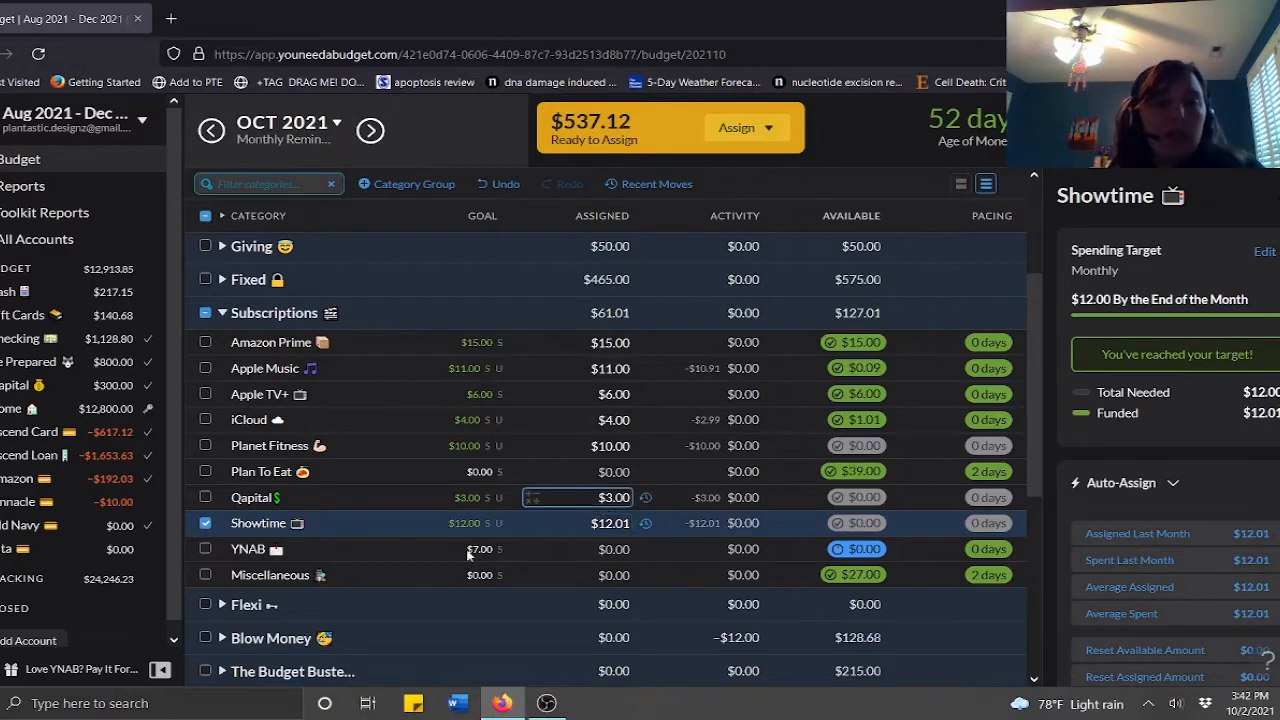
pyautogui.click(206, 523)
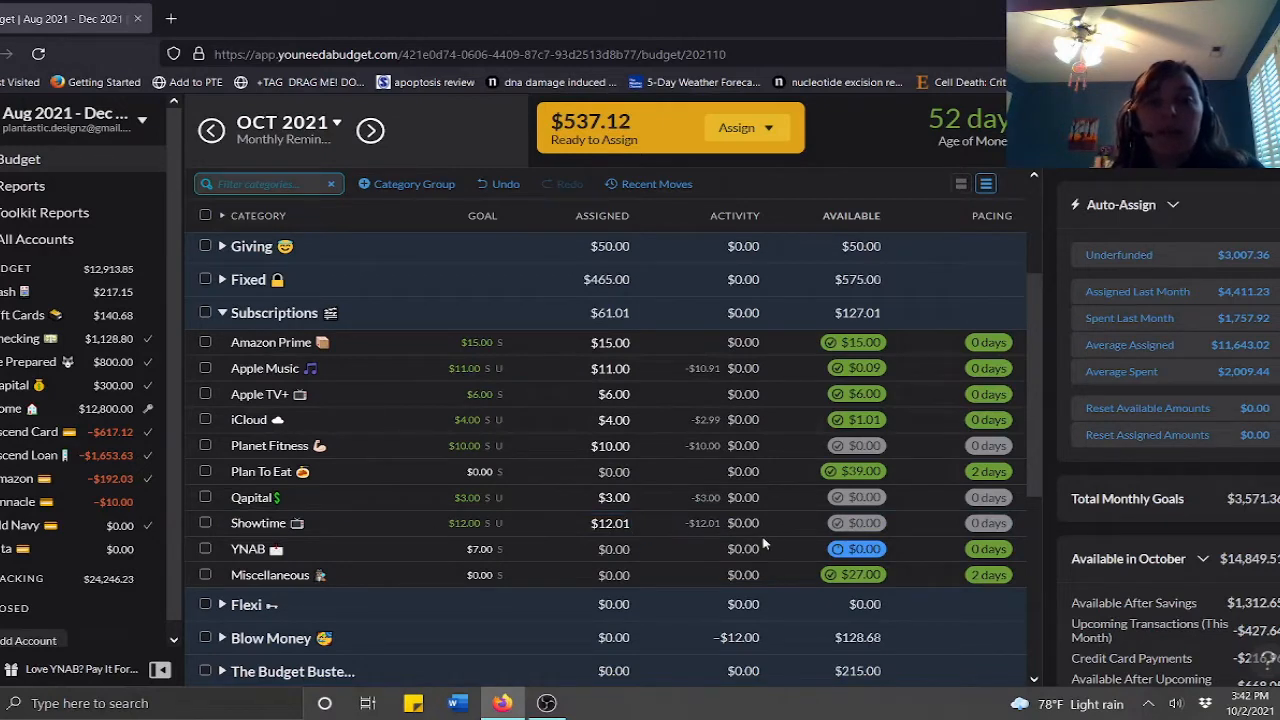
# Assign $7 to YNAB and collapse the Subscriptions group
pyautogui.click(612, 550)
pyautogui.write('7')
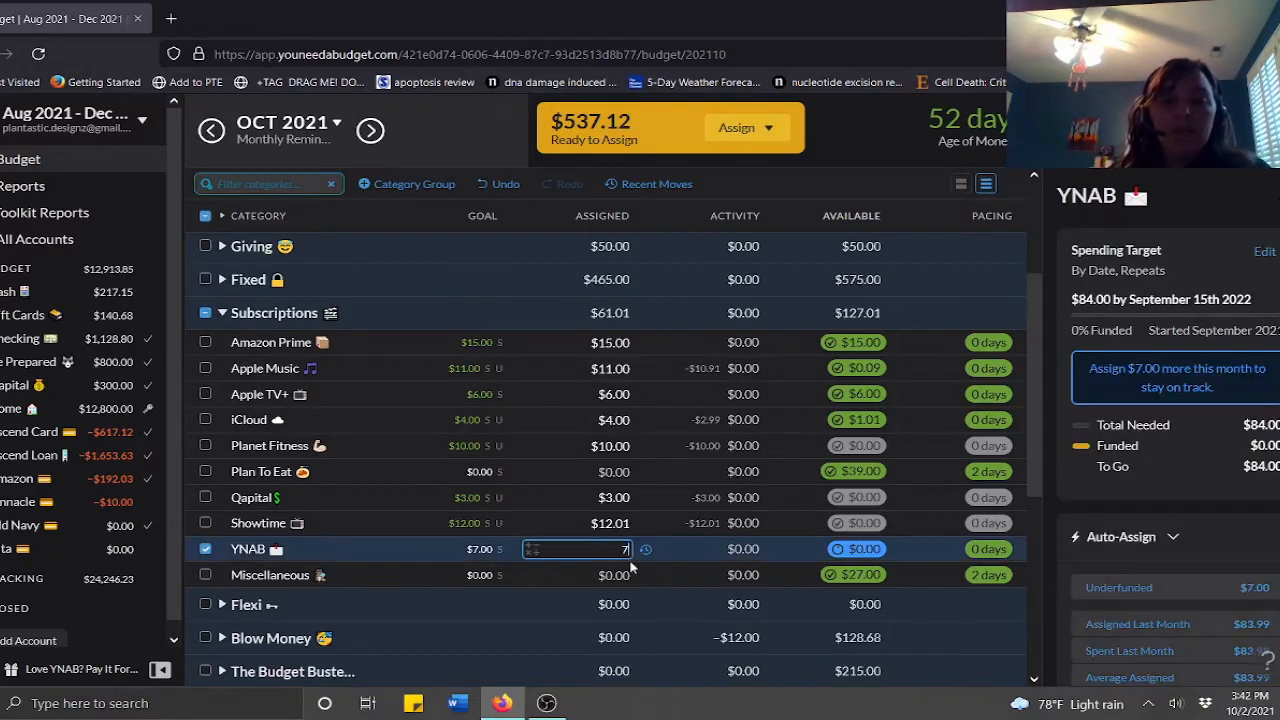
pyautogui.press('Return')
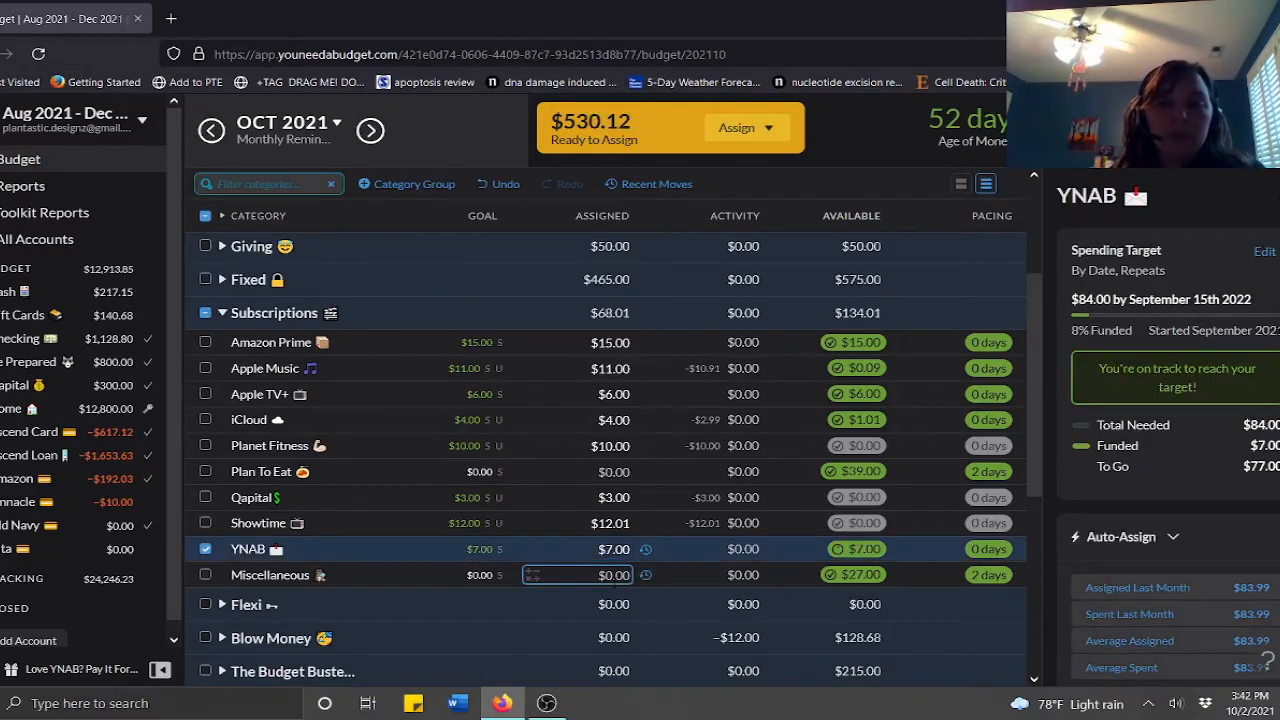
pyautogui.click(612, 575)
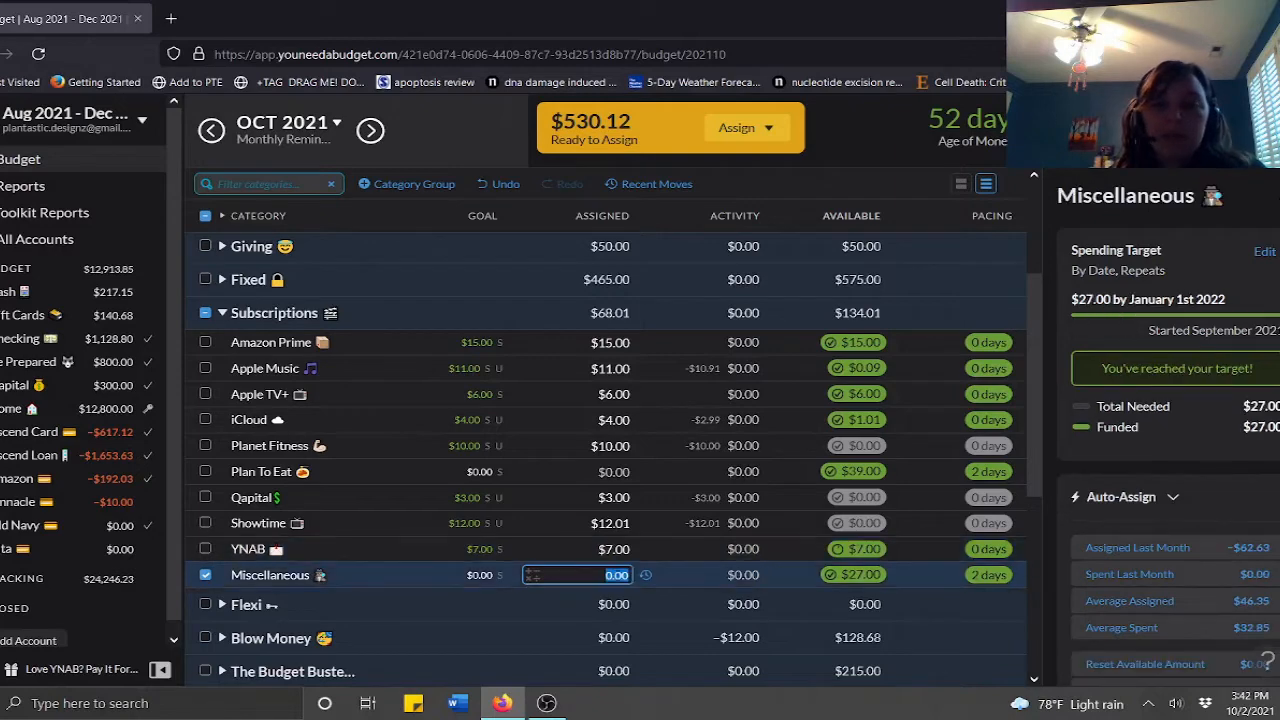
pyautogui.click(480, 575)
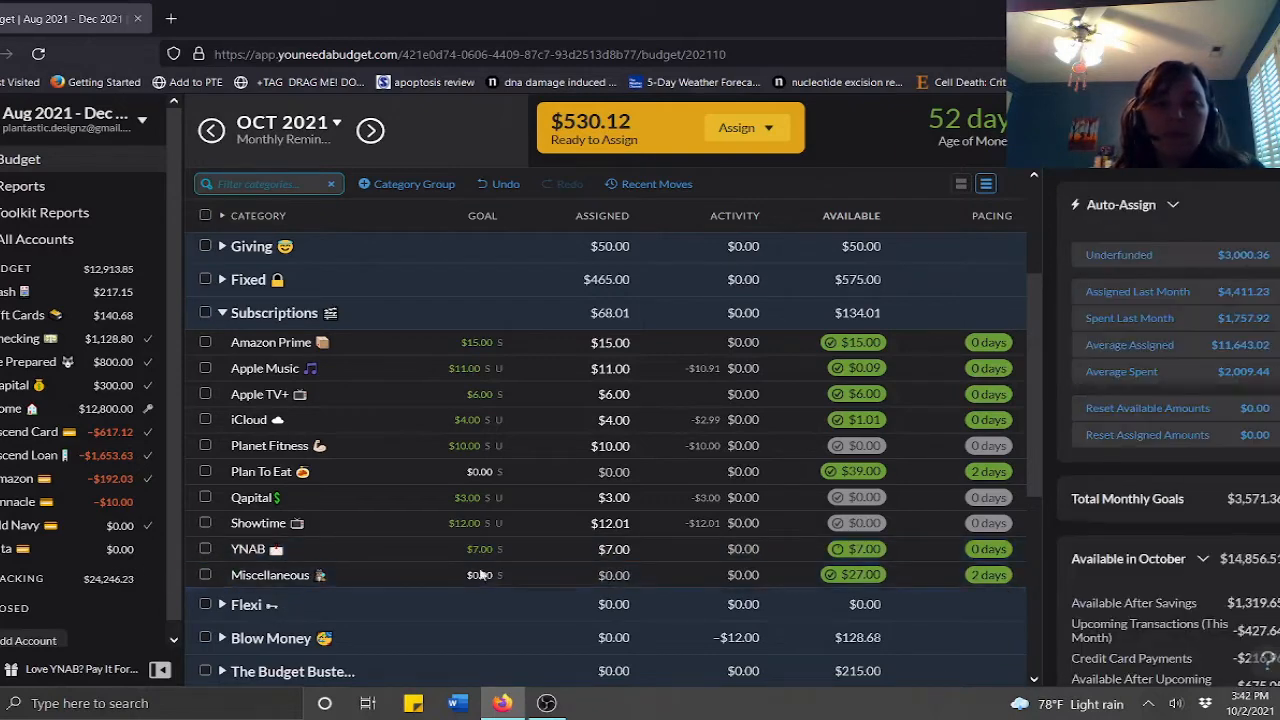
pyautogui.click(222, 313)
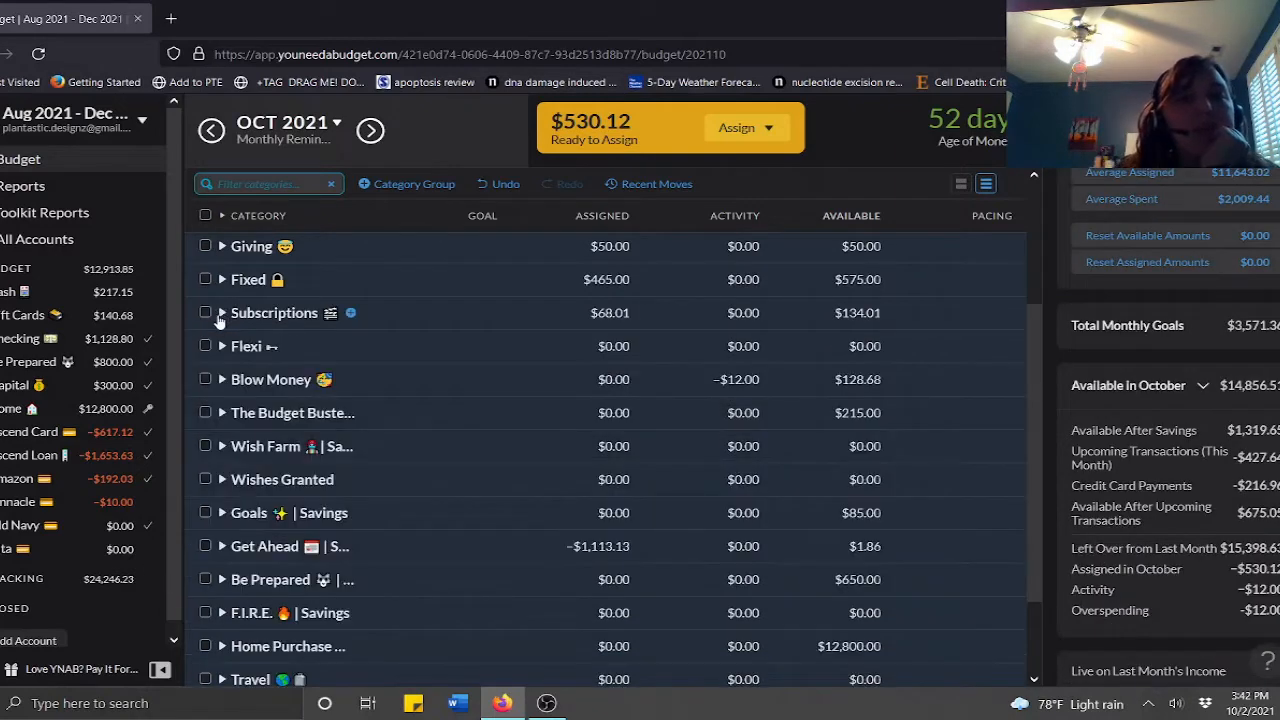
# Expand the Flexi group and assign $100 to Groceries and $25 to Eating Out
pyautogui.click(222, 346)
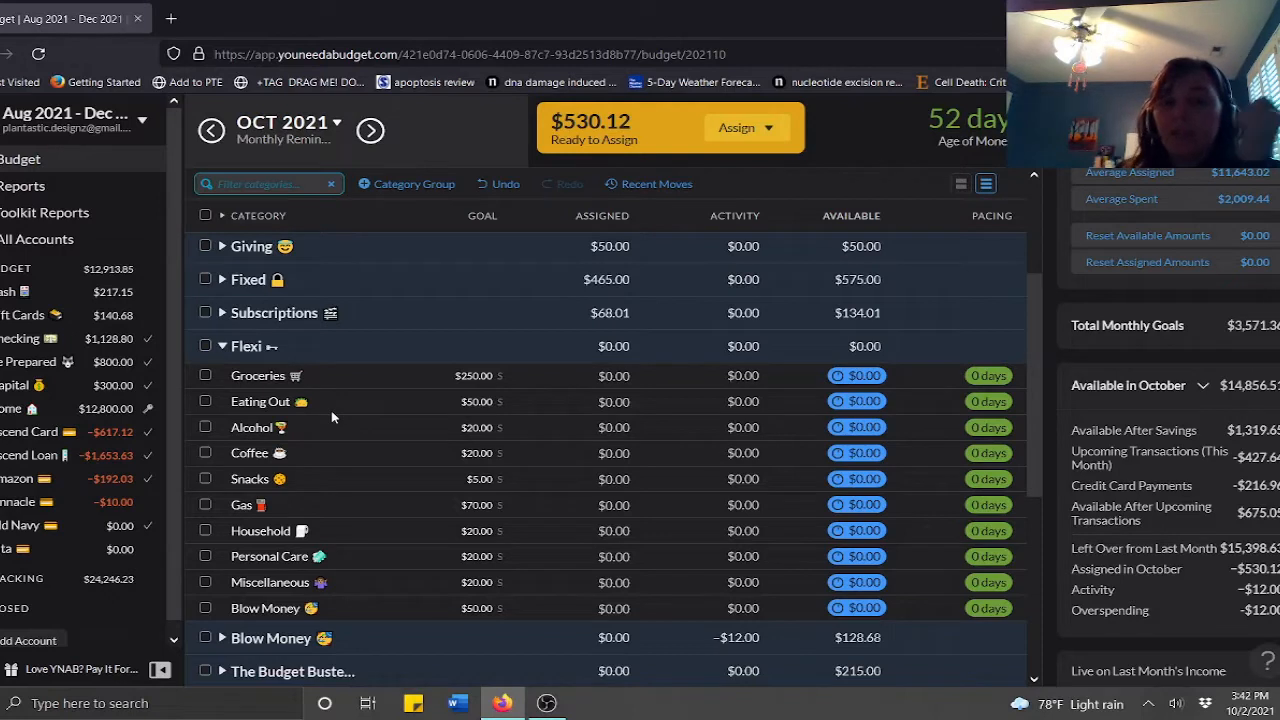
pyautogui.click(590, 376)
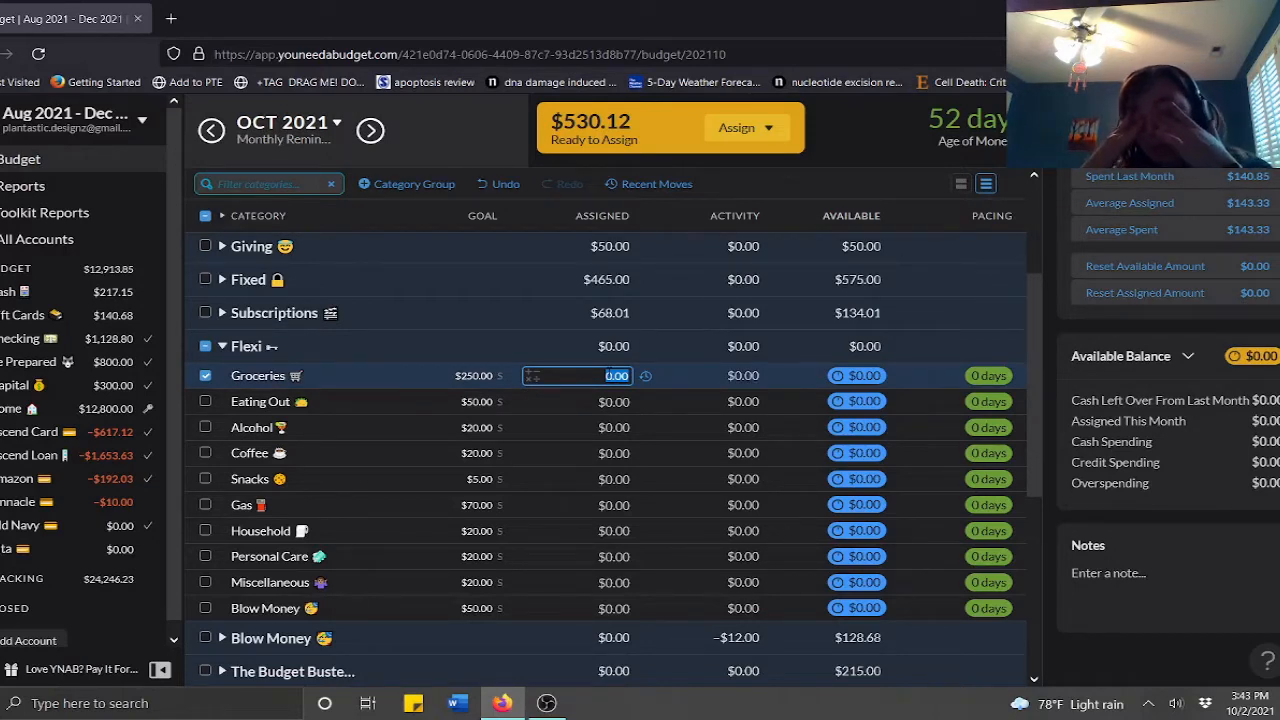
pyautogui.write('100')
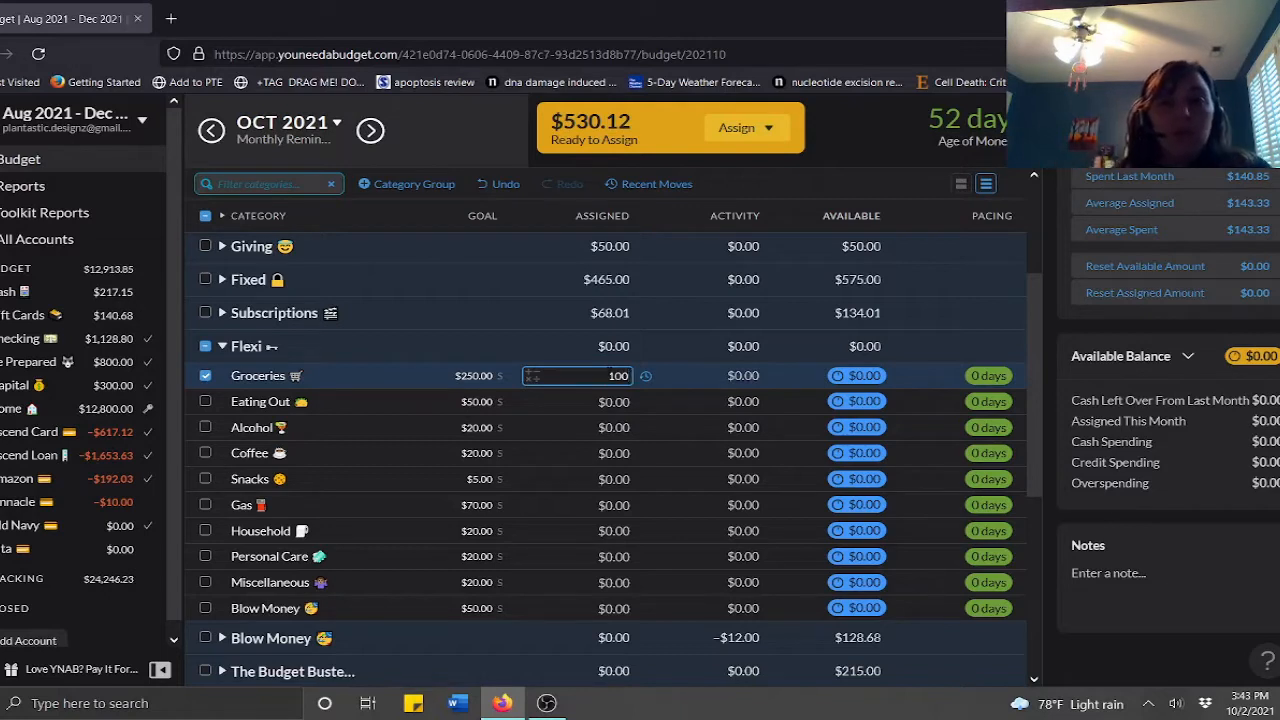
pyautogui.press('Return')
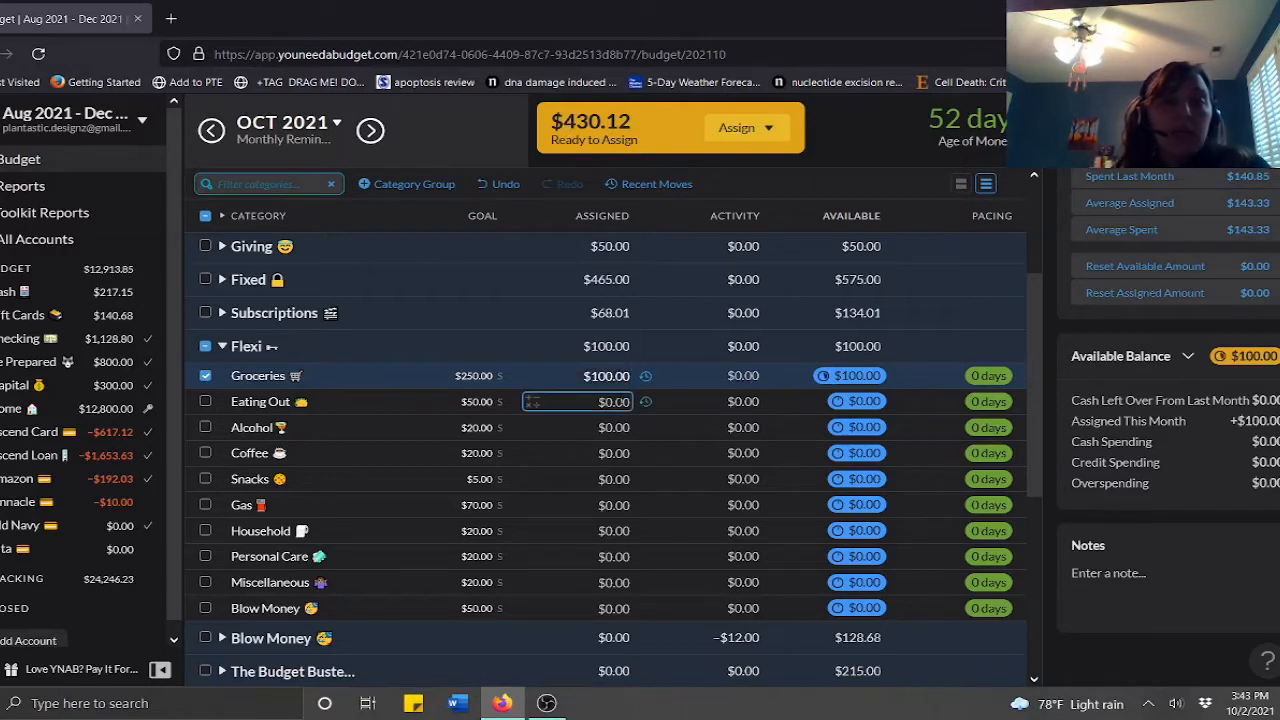
pyautogui.click(619, 402)
pyautogui.write('25')
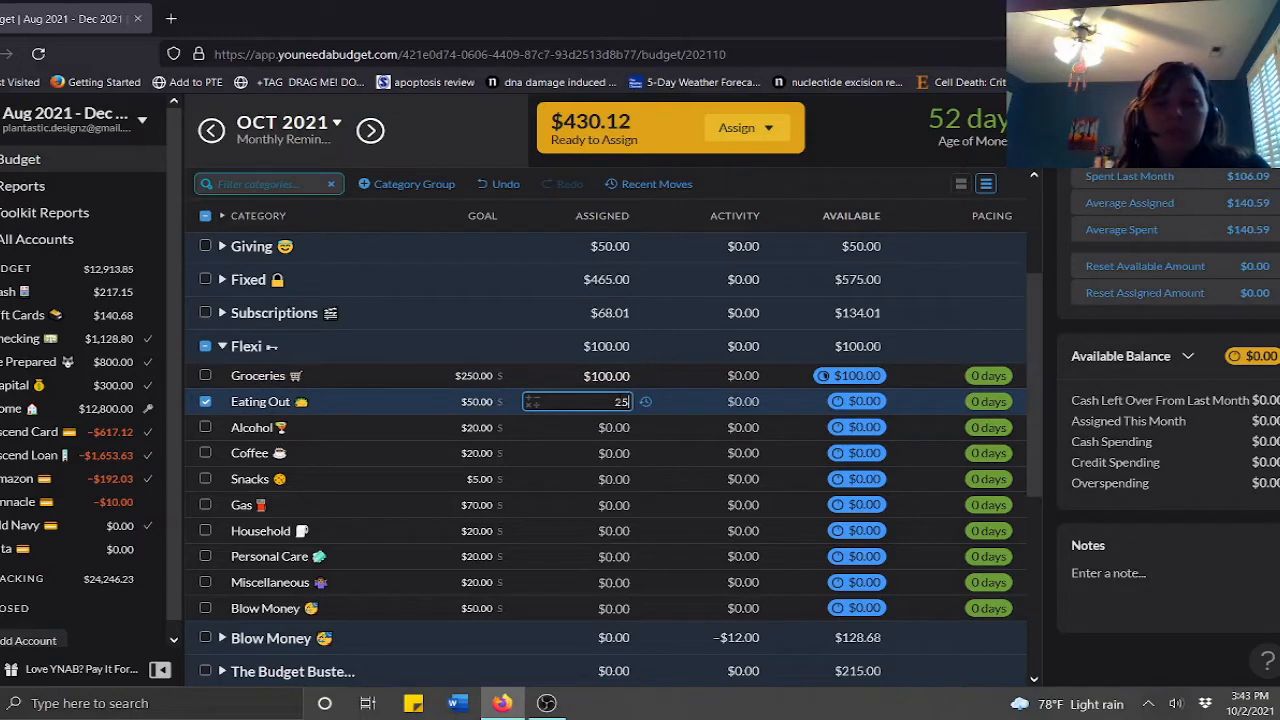
pyautogui.press('Return')
# Assign $10 each to Alcohol and Coffee in the Flexi group
pyautogui.click(626, 428)
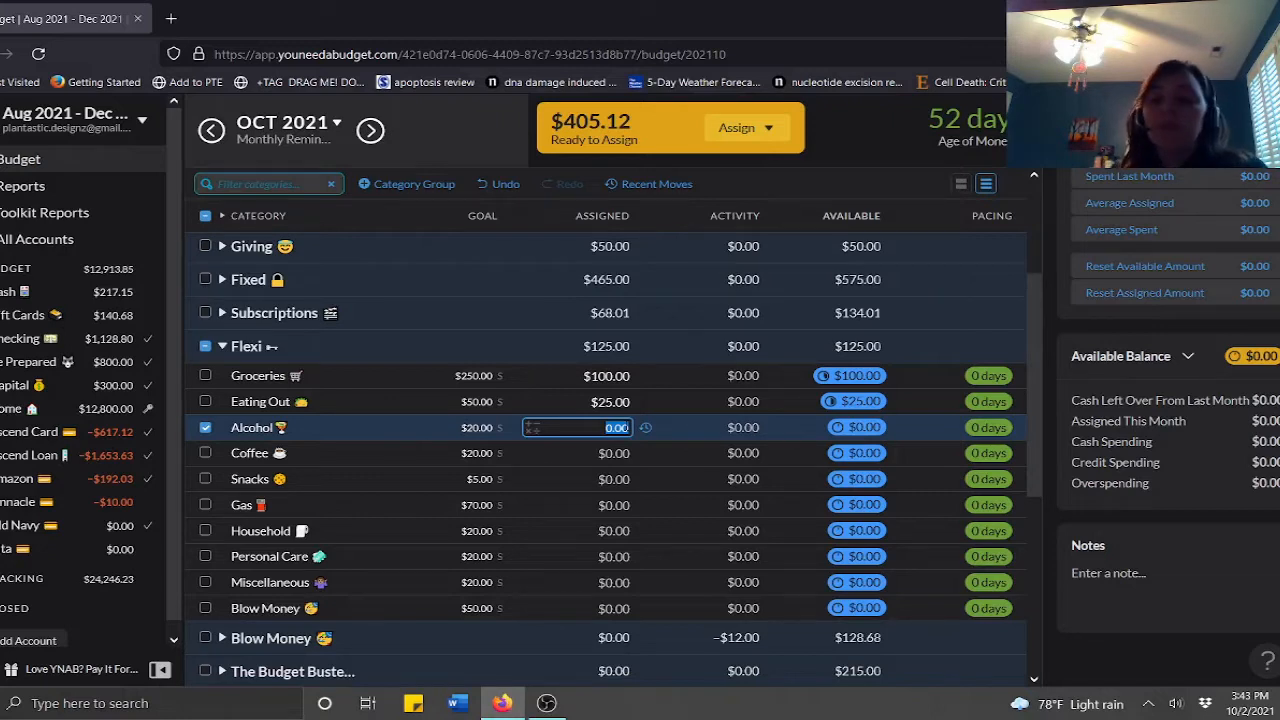
pyautogui.write('10')
pyautogui.press('Return')
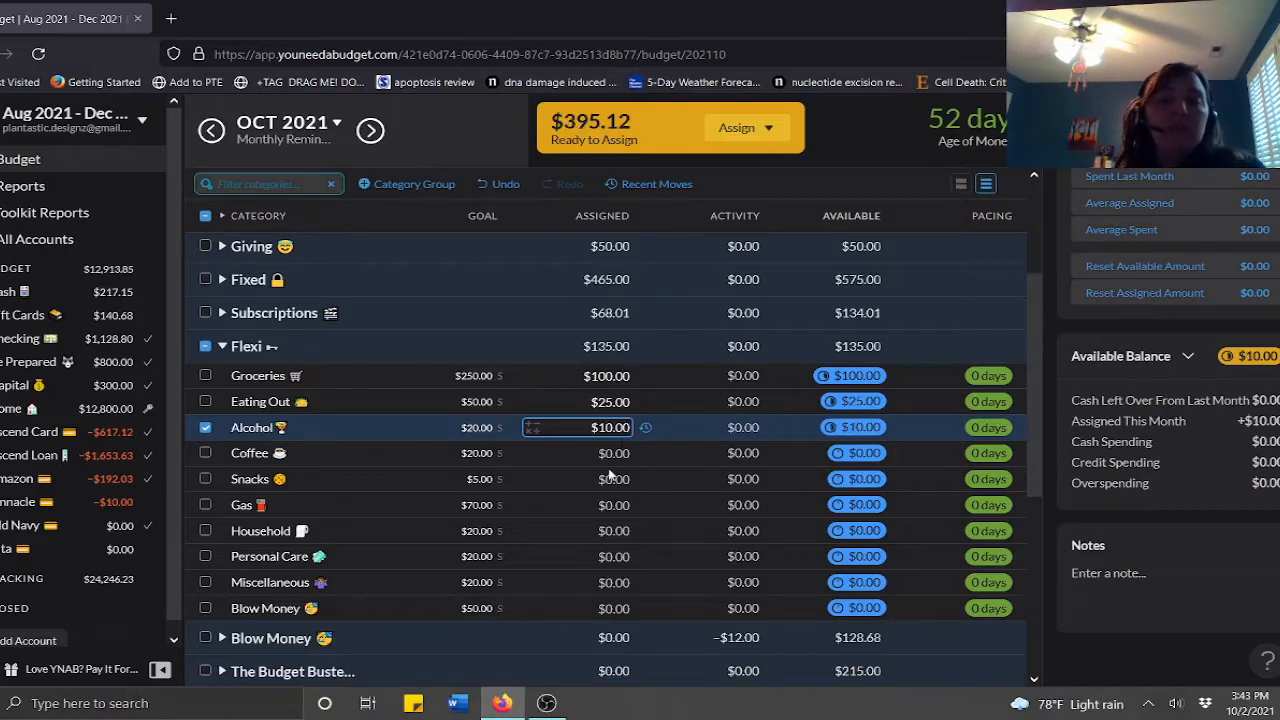
pyautogui.click(588, 454)
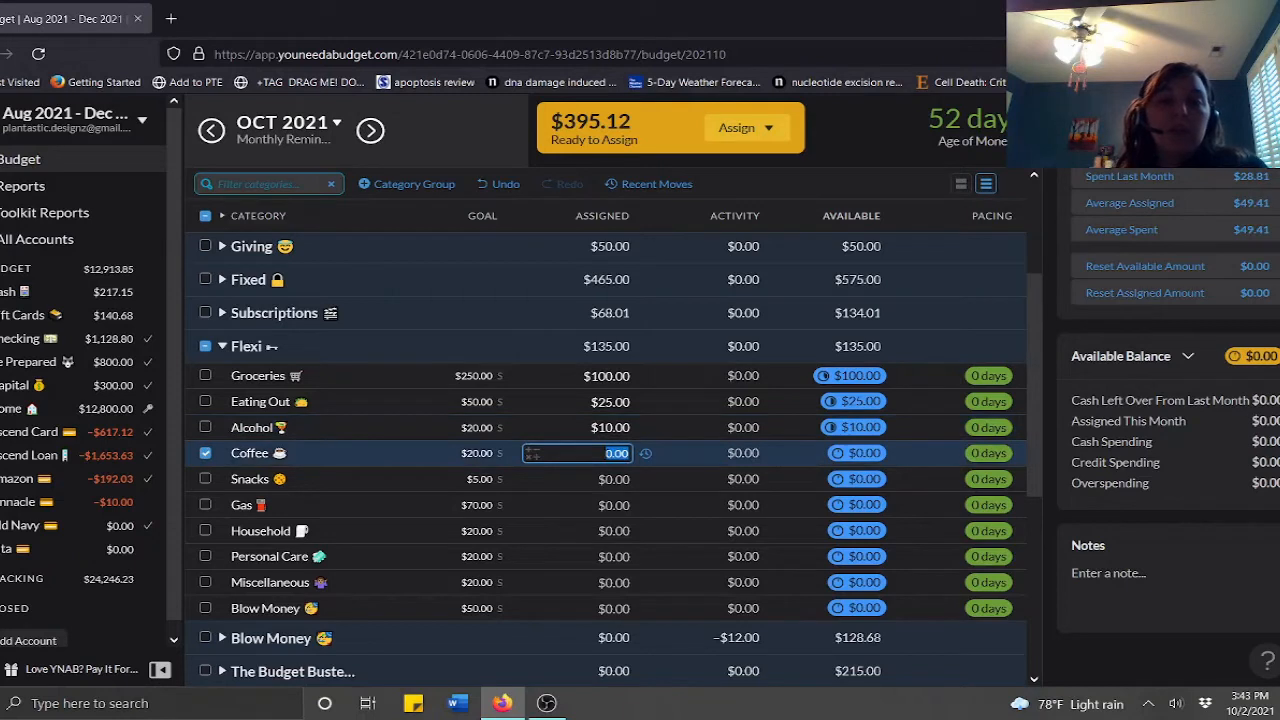
pyautogui.write('10')
pyautogui.press('Return')
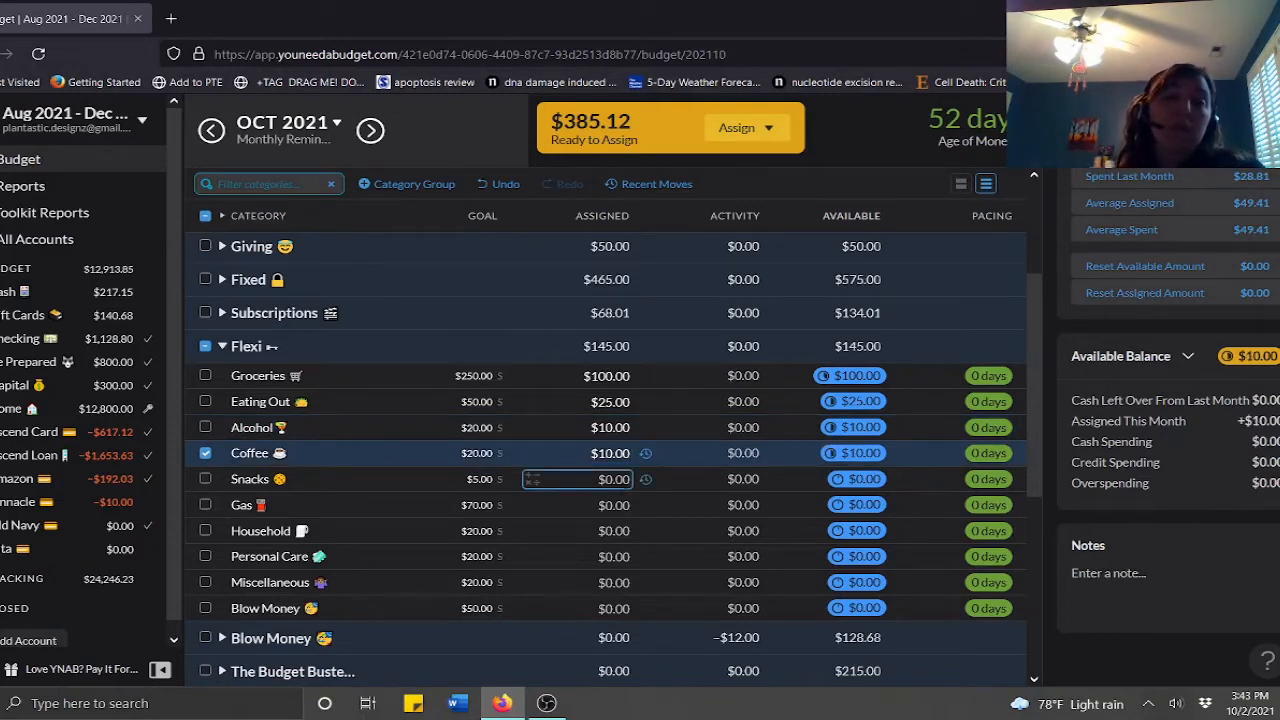
# Assign $5 to Snacks in the Flexi group and deselect the category
pyautogui.click(588, 479)
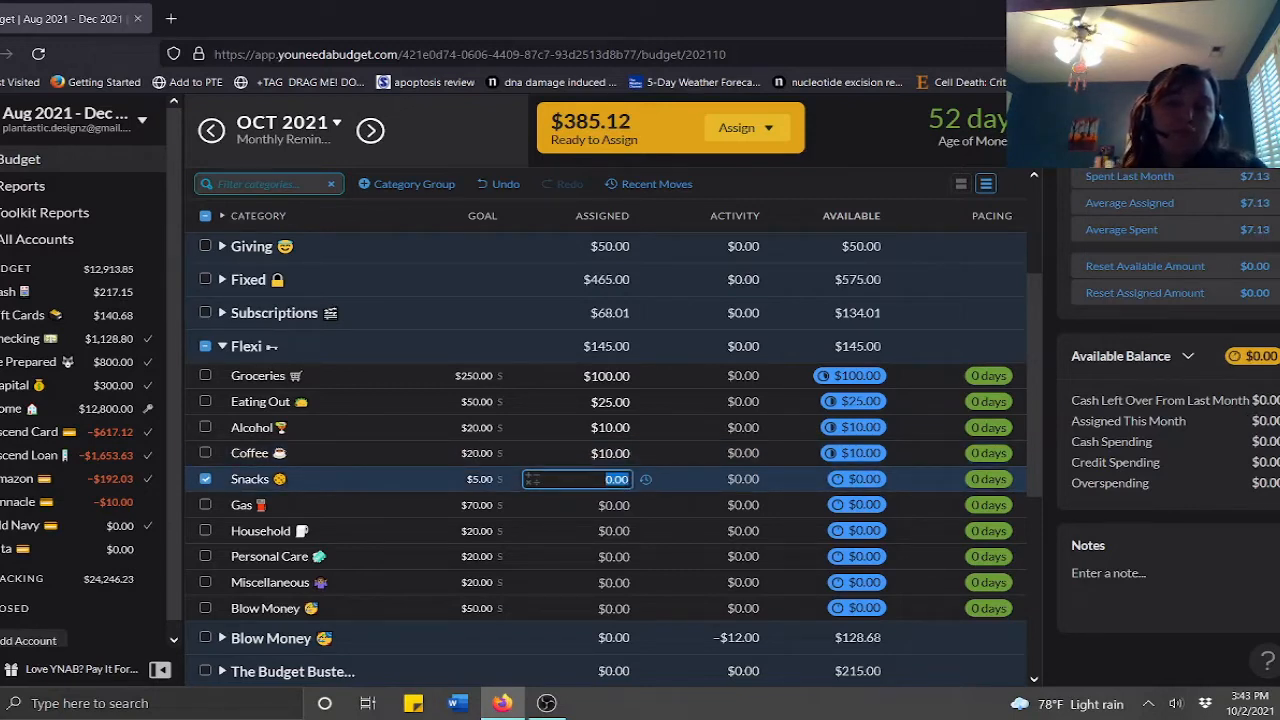
pyautogui.write('5')
pyautogui.press('Return')
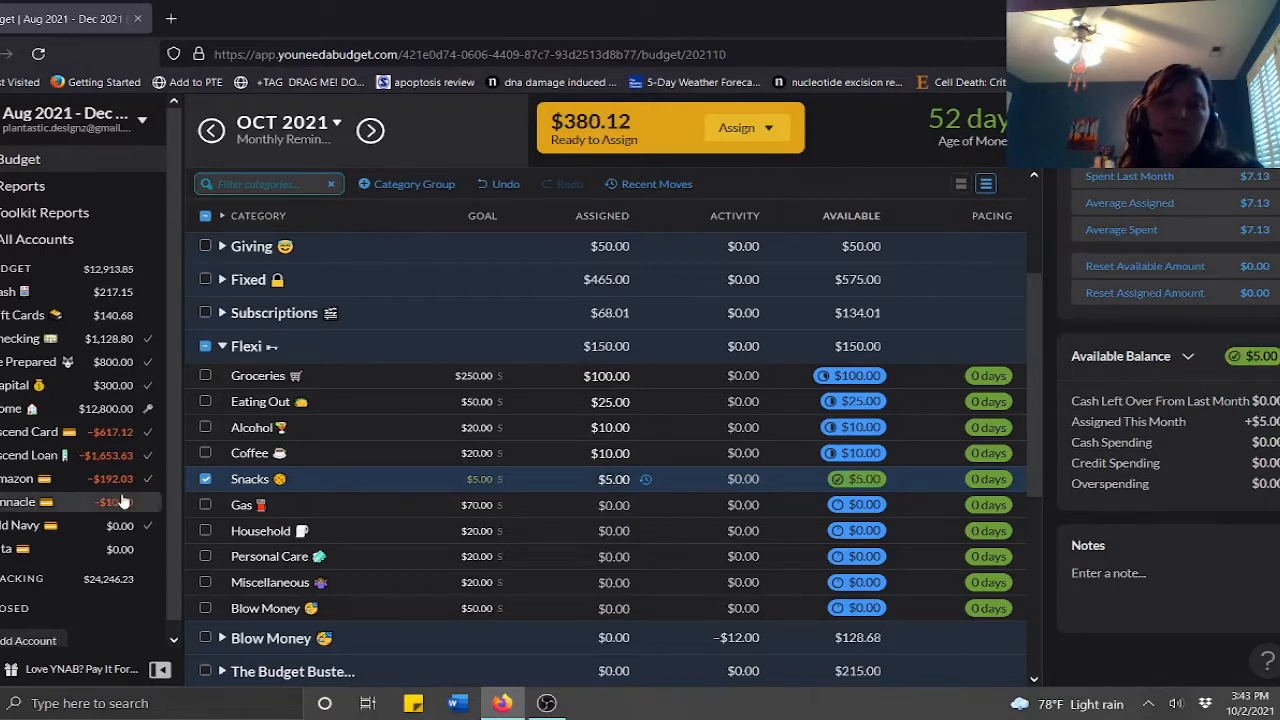
pyautogui.click(205, 479)
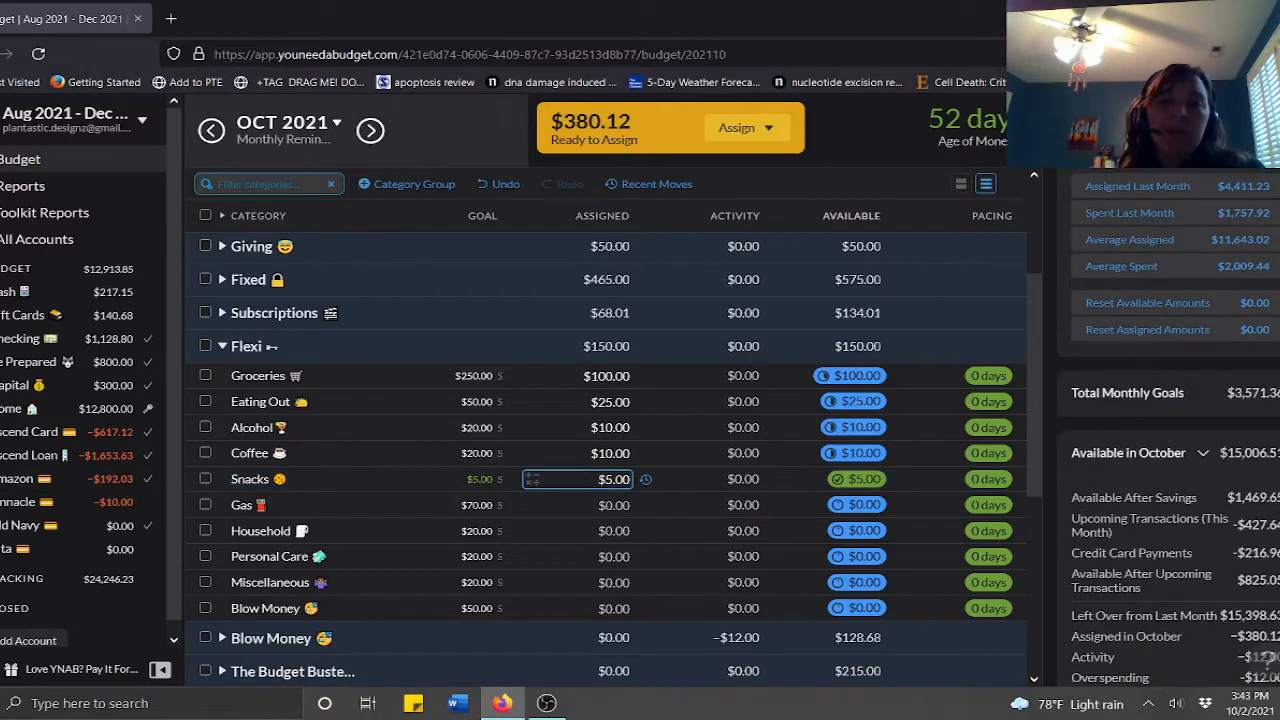
# Check the system calendar for October 2021 and assign $10 to Gas in the Flexi group
pyautogui.press('Down')
pyautogui.press('Up')
pyautogui.press('Down')
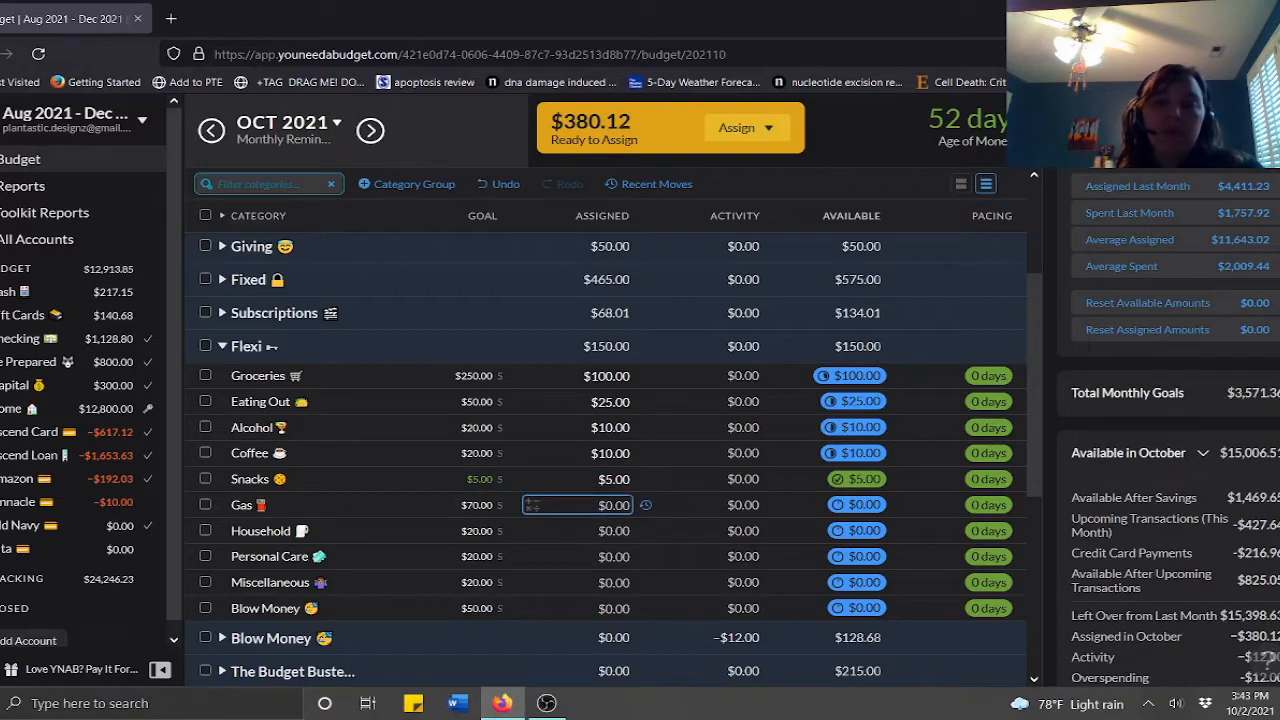
pyautogui.press('Return')
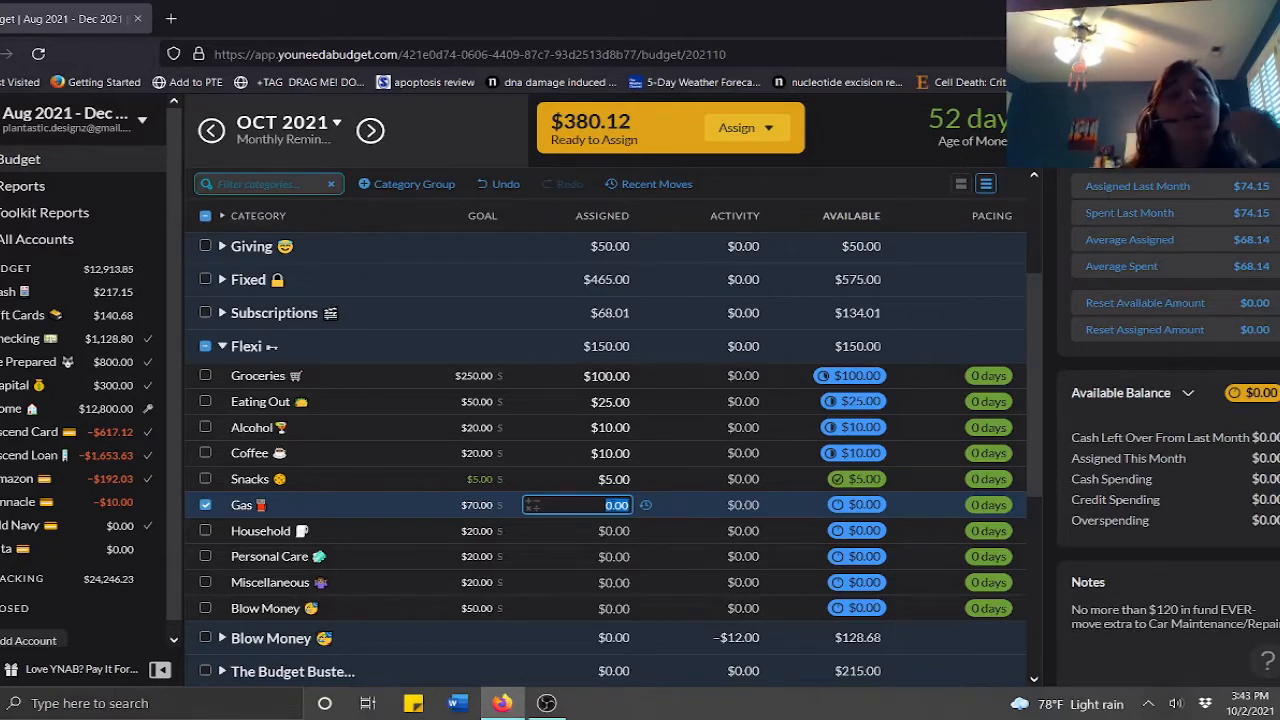
pyautogui.scroll(1, 997, 473)
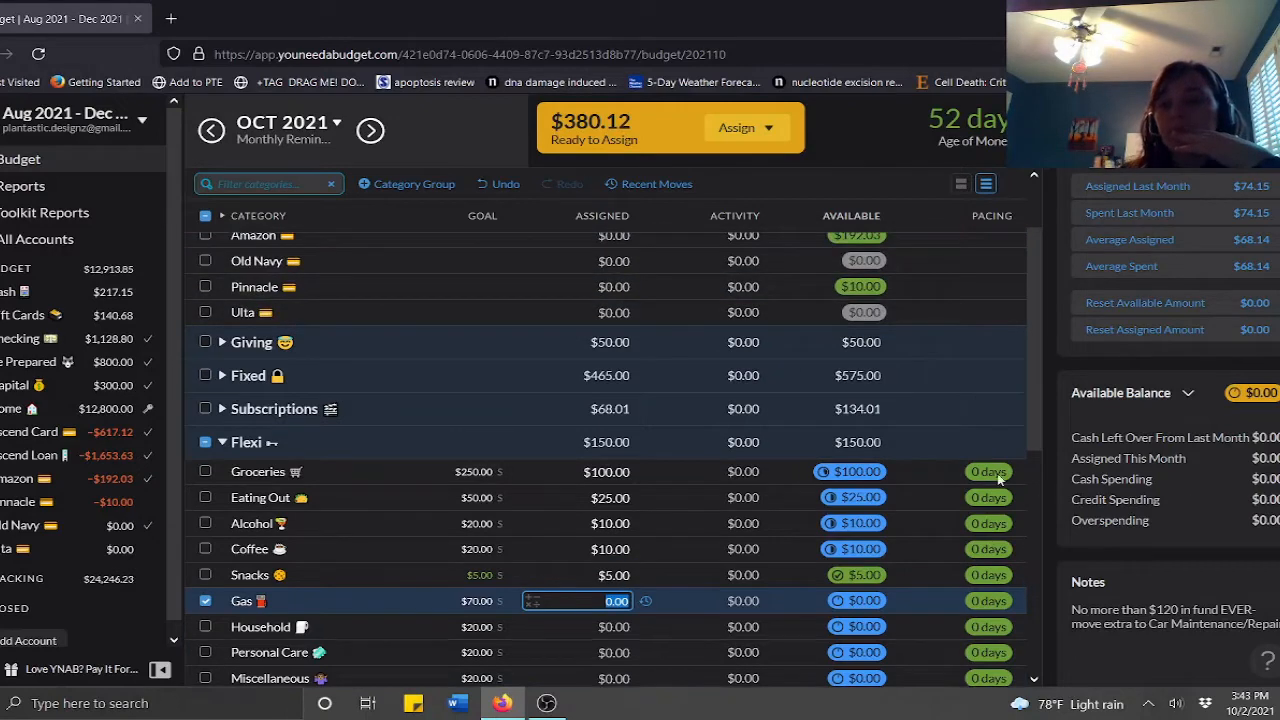
pyautogui.scroll(-3, 1005, 476)
pyautogui.scroll(2, 1188, 458)
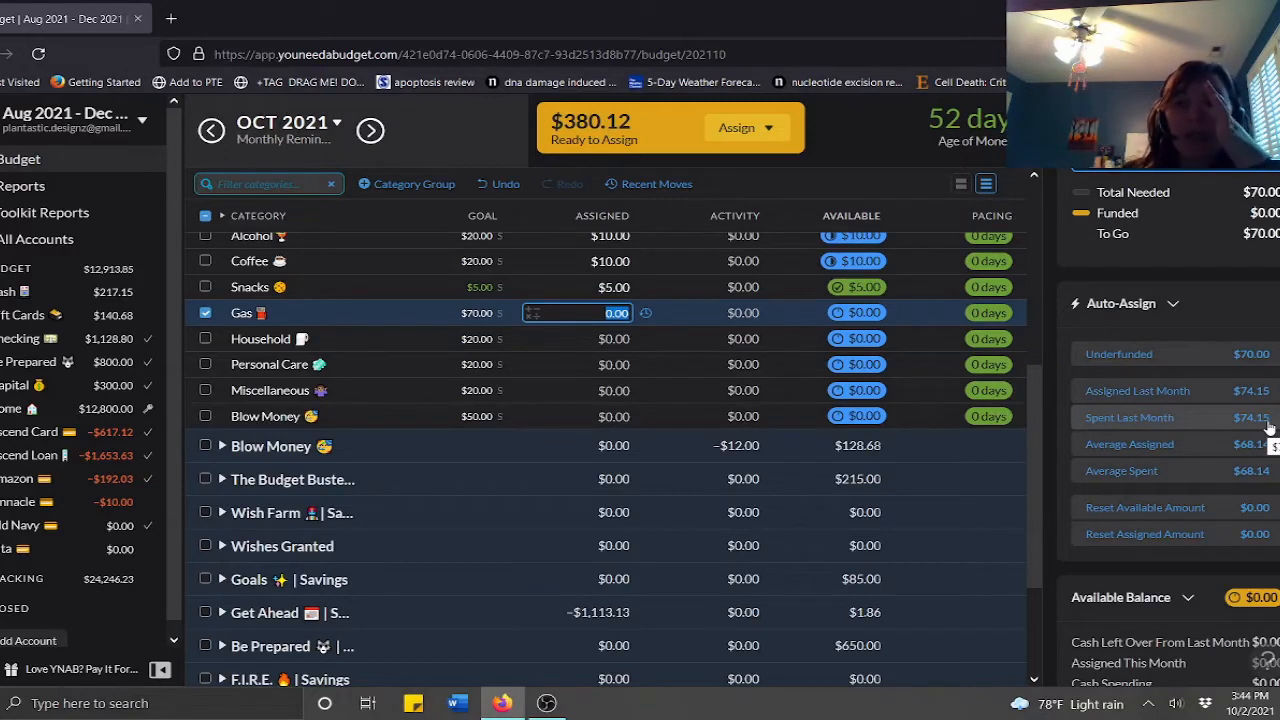
pyautogui.click(1252, 710)
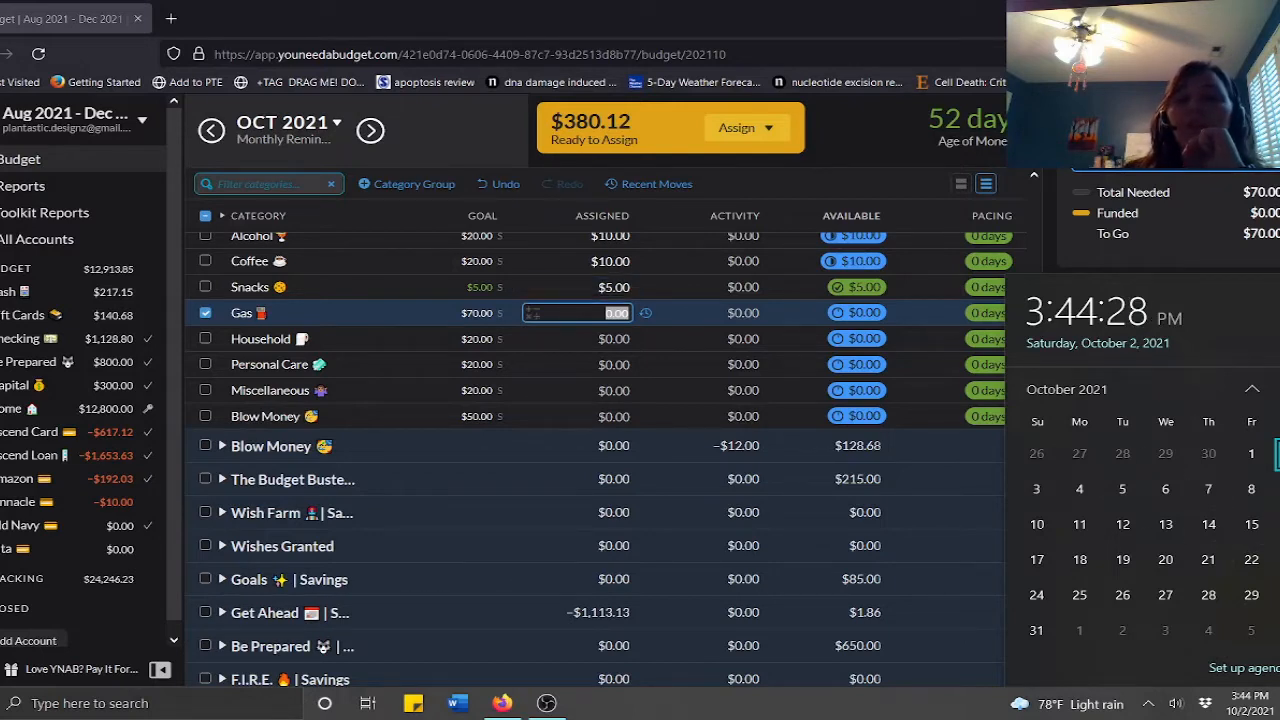
pyautogui.click(533, 313)
pyautogui.write('10')
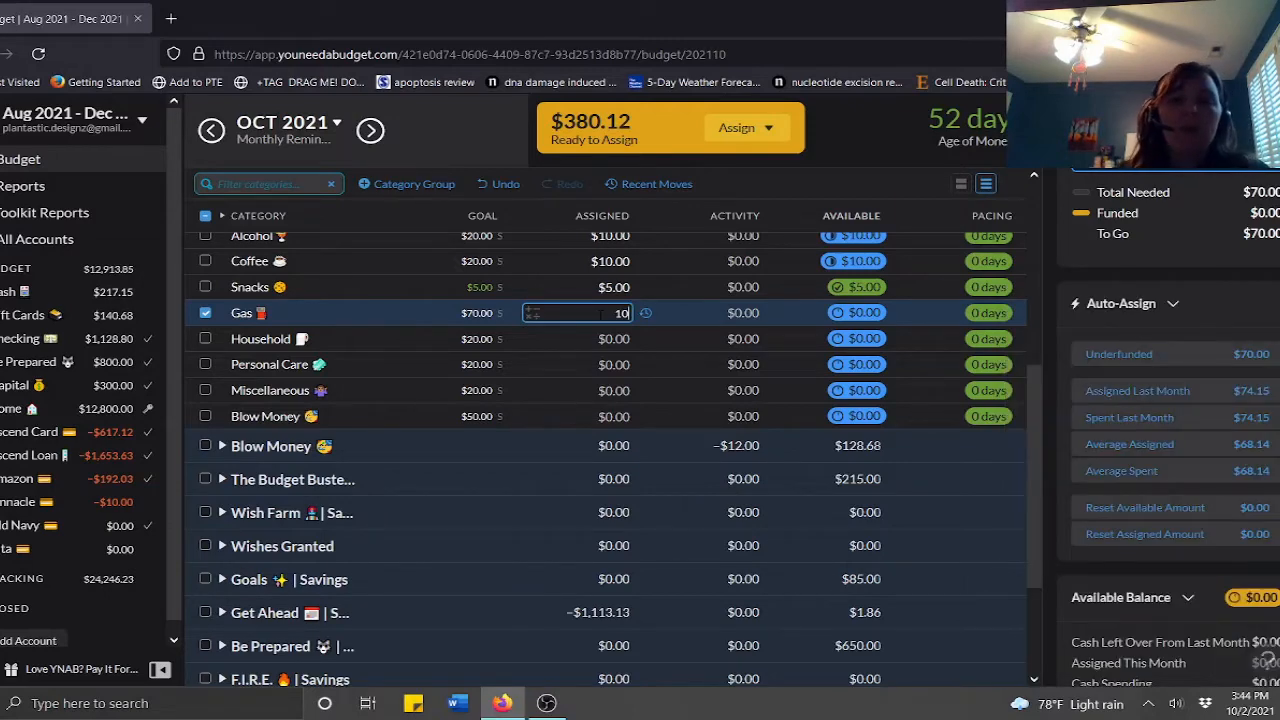
pyautogui.press('Return')
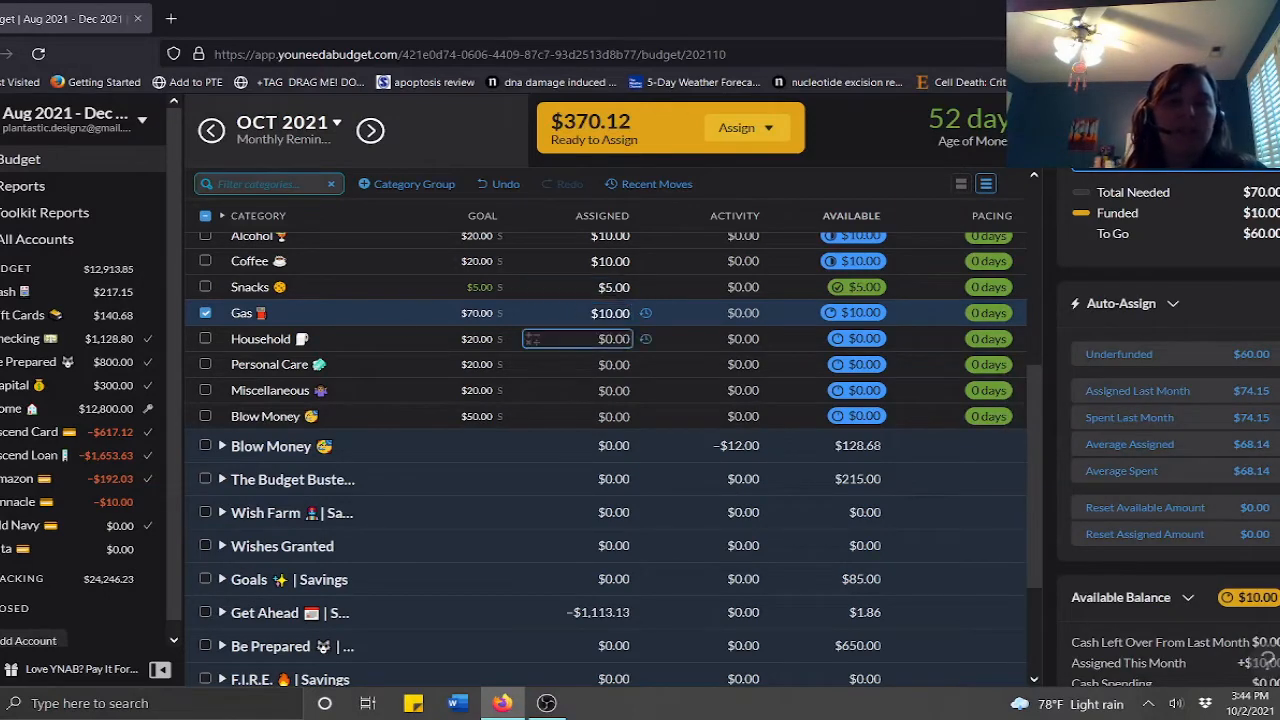
# Assign $10 each to Household and Personal Care in the Flexi group
pyautogui.click(610, 339)
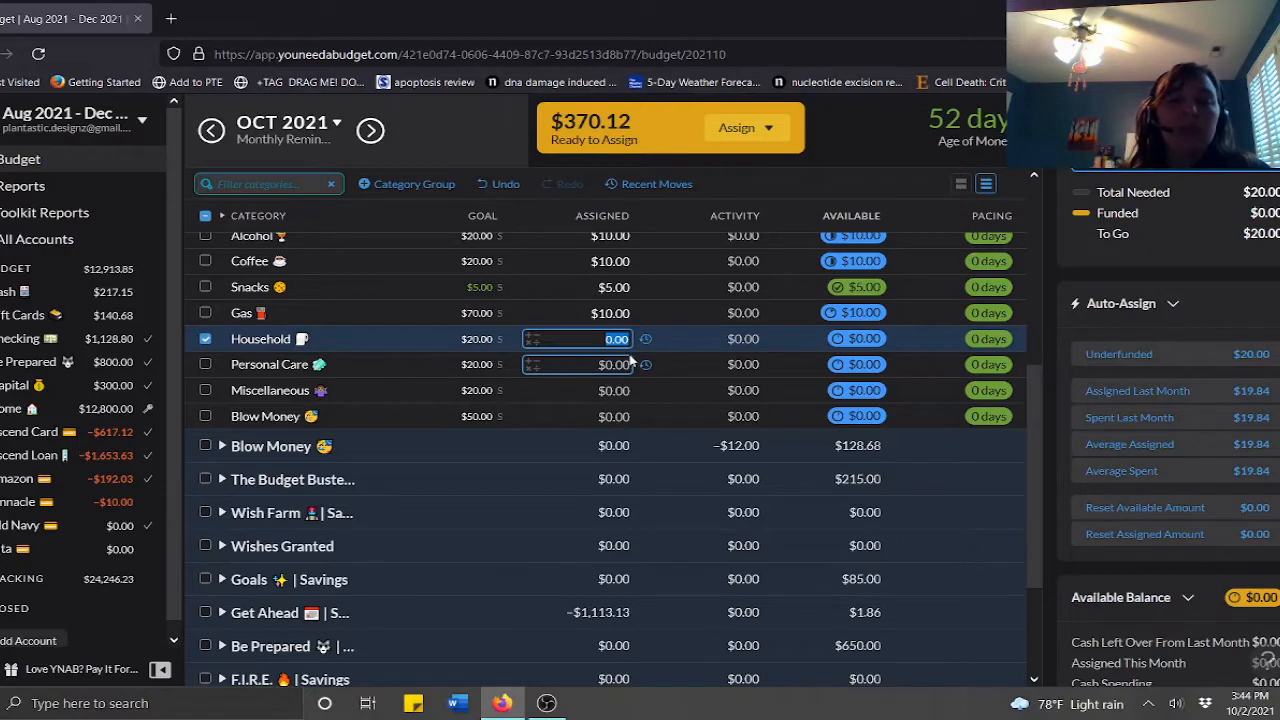
pyautogui.write('1')
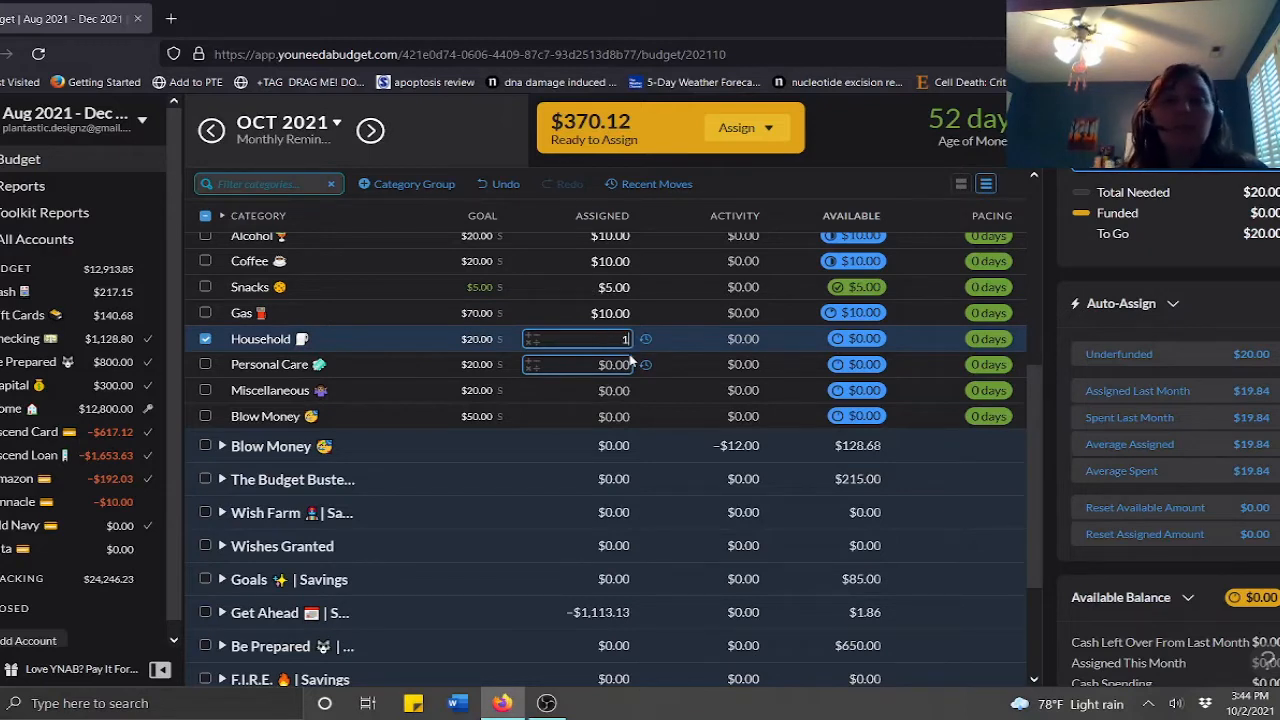
pyautogui.write('0')
pyautogui.press('Return')
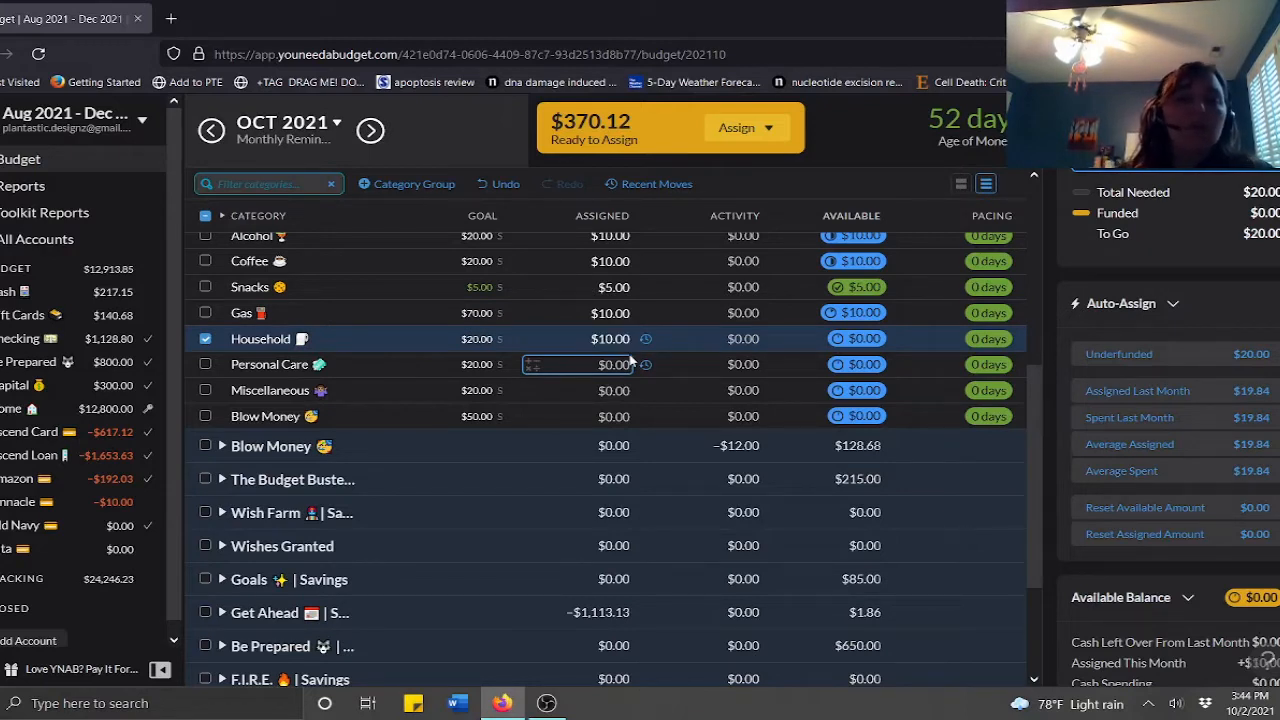
pyautogui.click(630, 364)
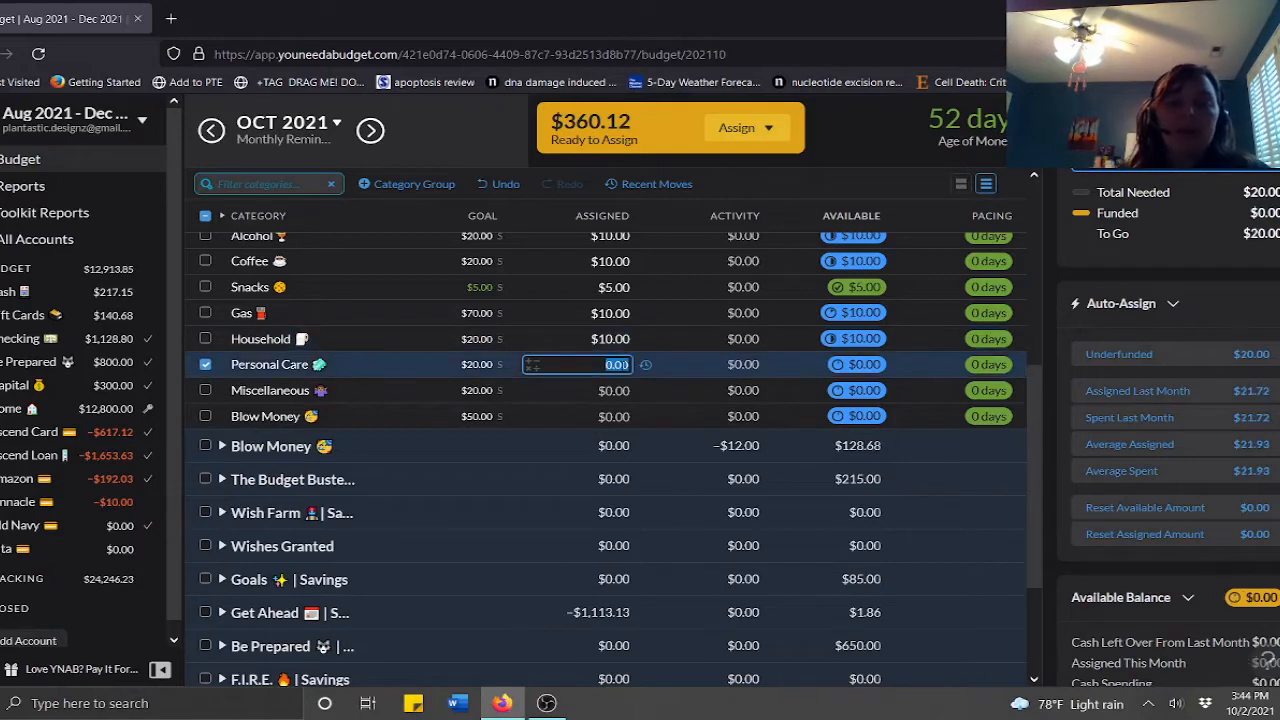
pyautogui.write('10')
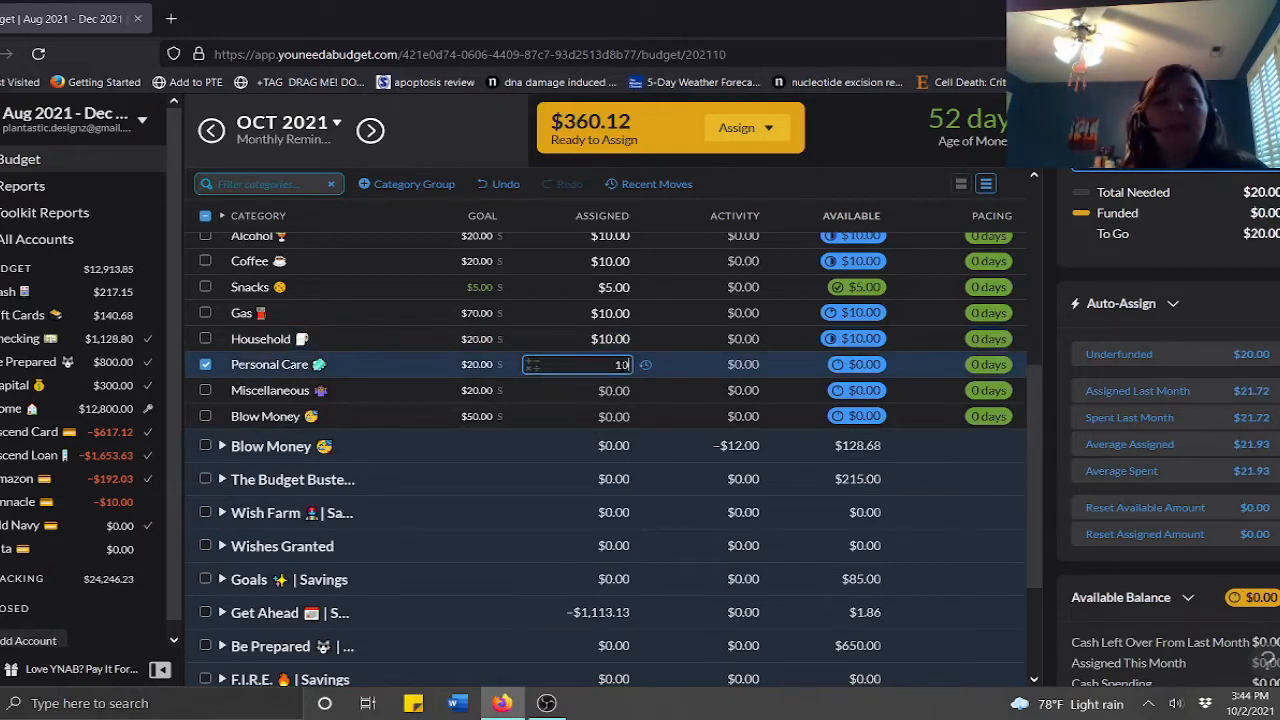
pyautogui.press('Return')
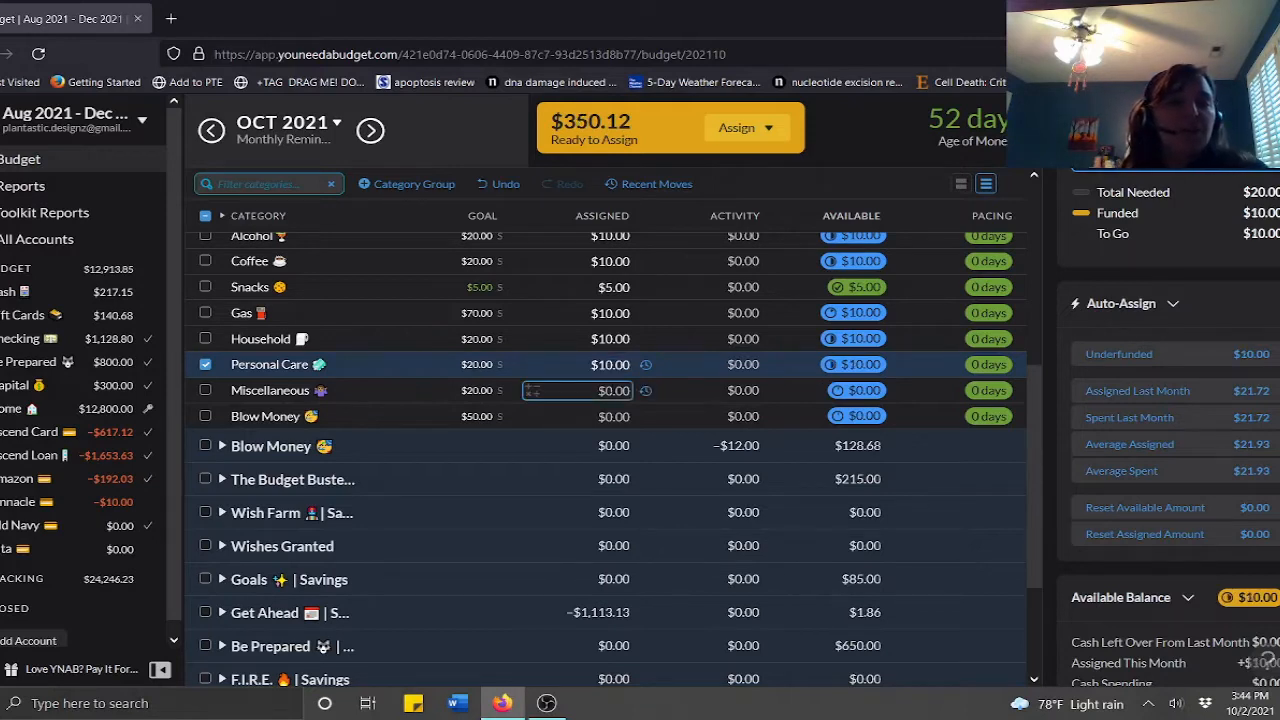
# Assign $10 to Miscellaneous in the Flexi group and deselect the category
pyautogui.click(590, 391)
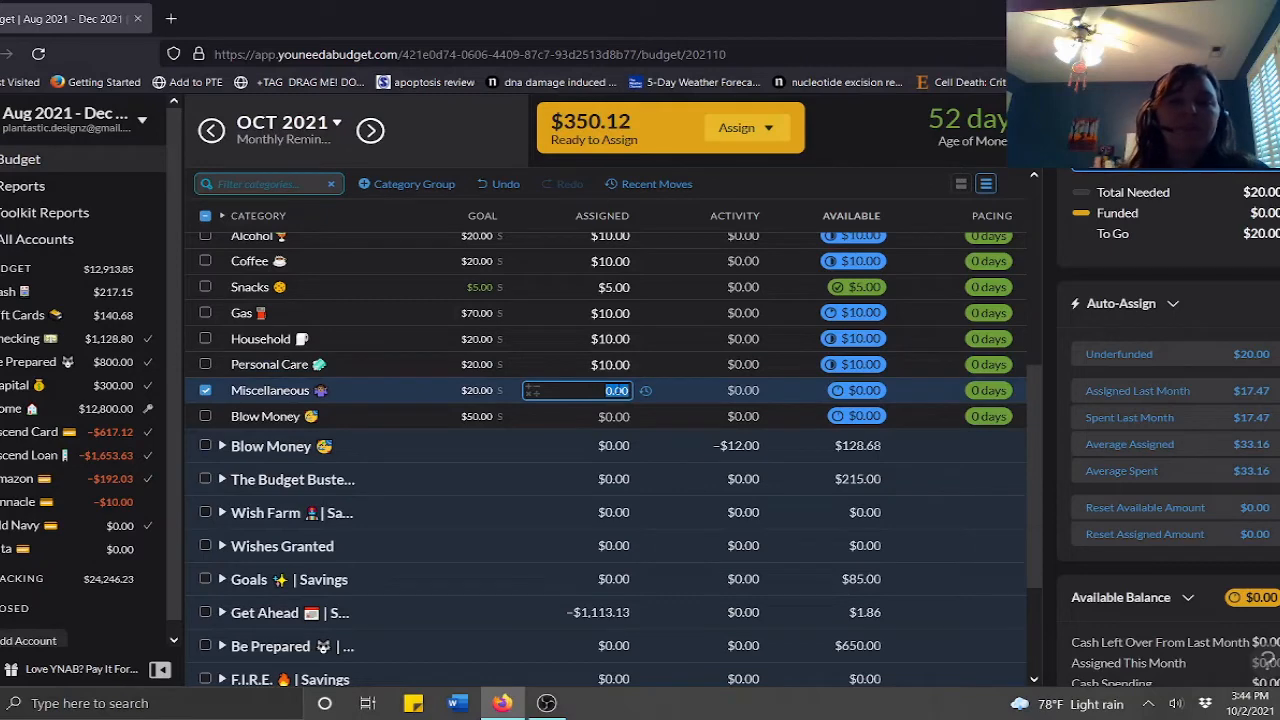
pyautogui.write('10')
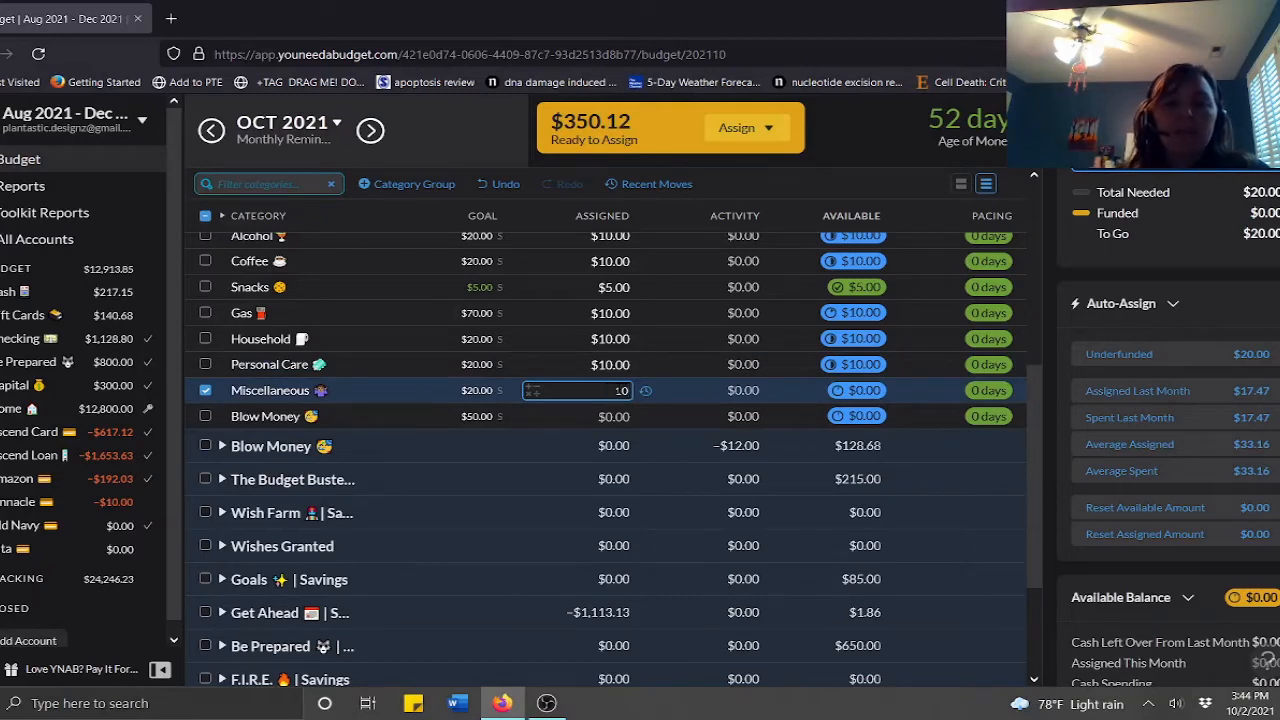
pyautogui.click(353, 405)
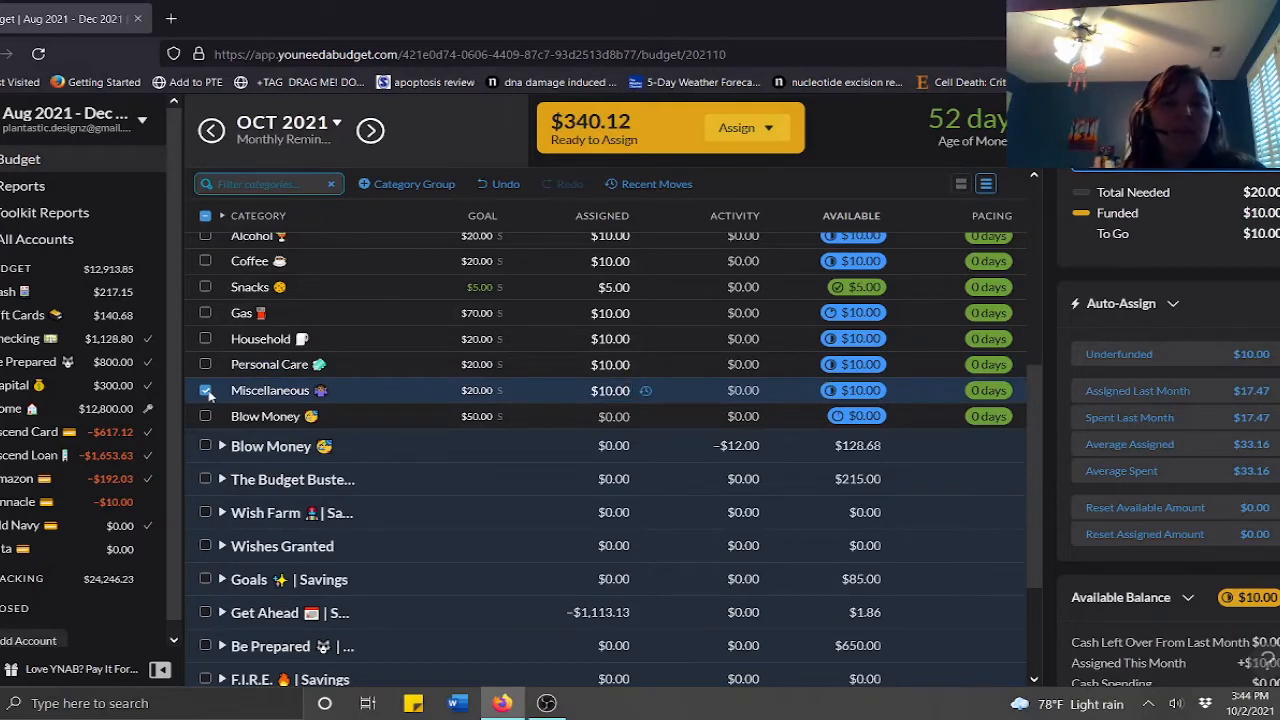
pyautogui.click(206, 391)
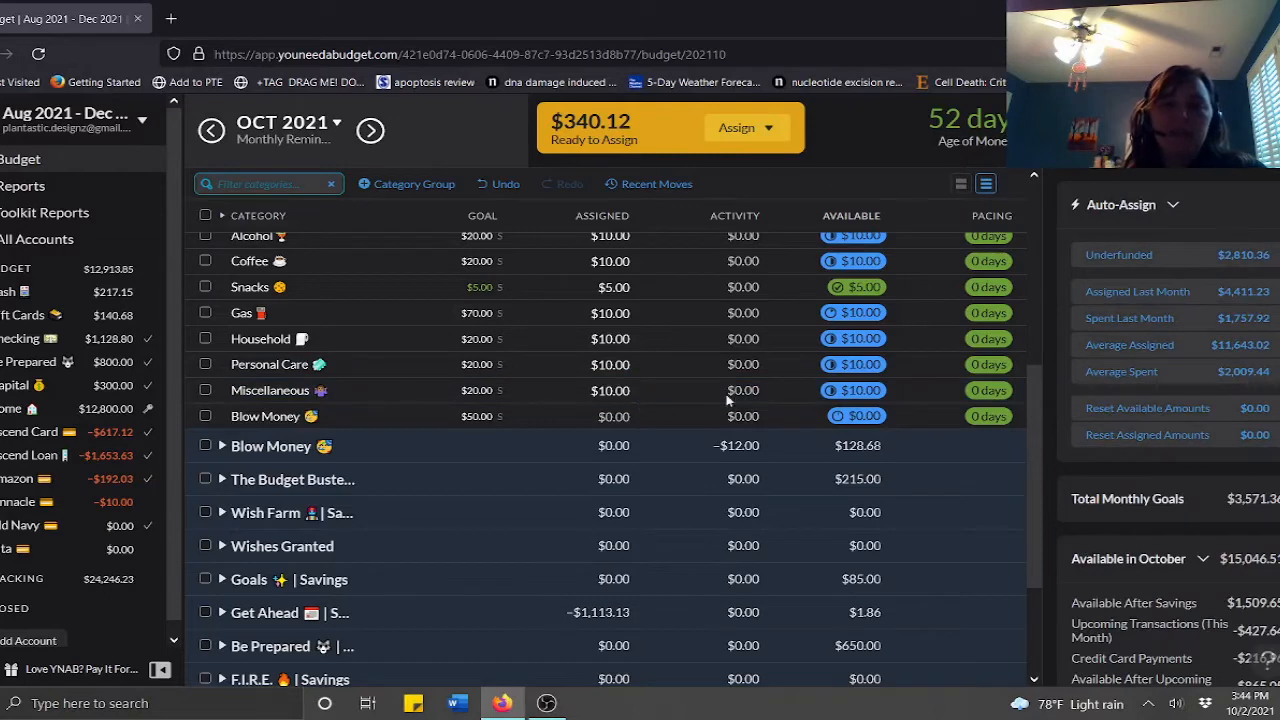
# Assign $25 to the Blow Money category in the Flexi group and deselect it
pyautogui.click(535, 416)
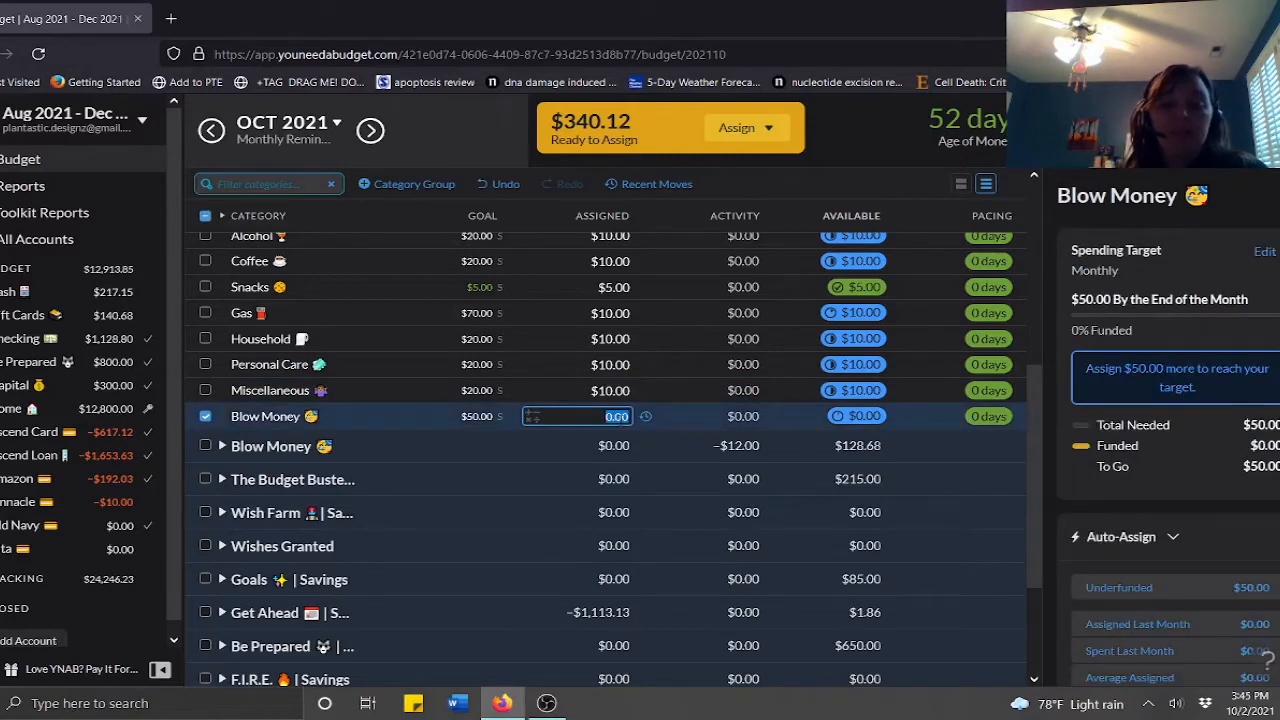
pyautogui.write('25')
pyautogui.press('Return')
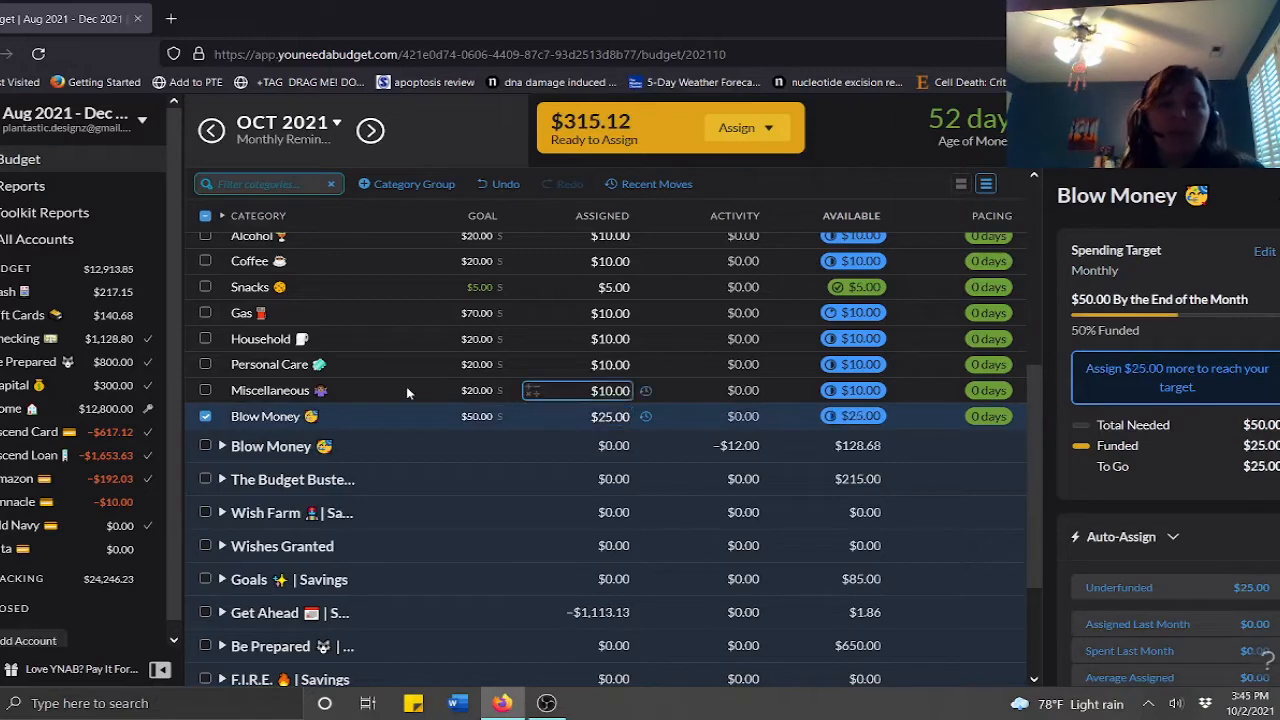
pyautogui.click(206, 416)
# Expand the Blow Money group and keep the Flexi group expanded above it
pyautogui.scroll(2, 652, 418)
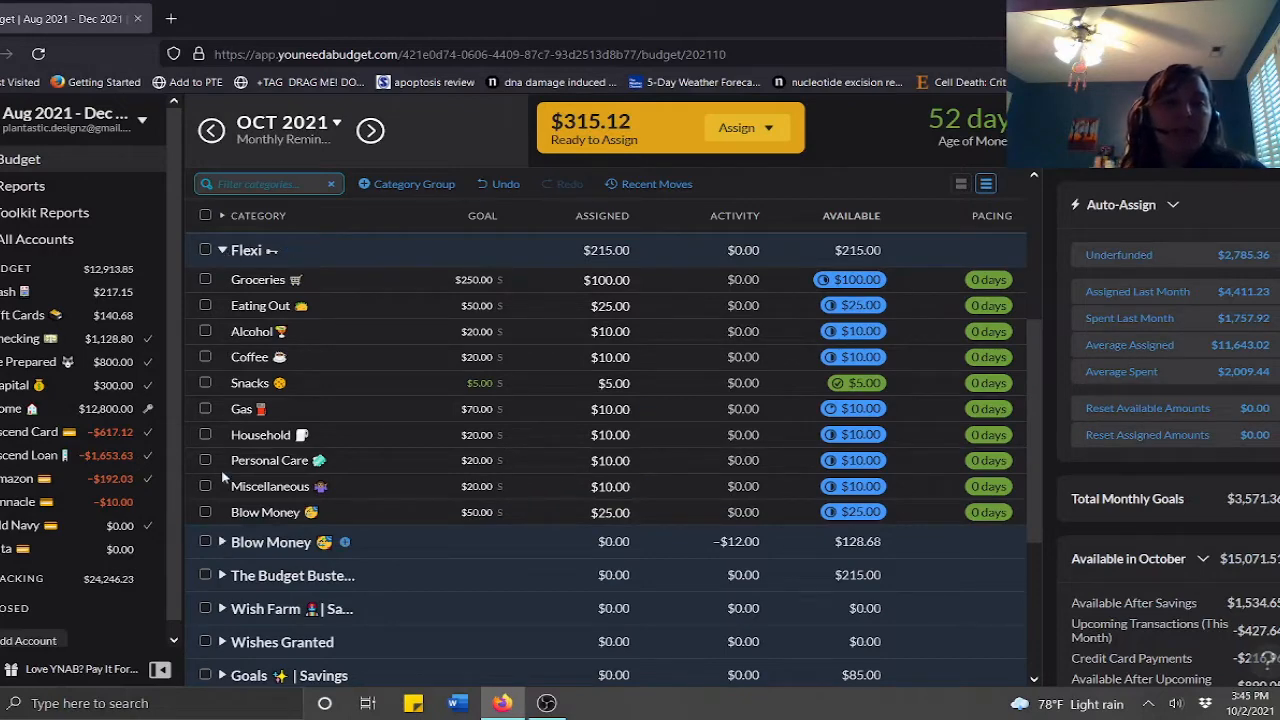
pyautogui.click(222, 250)
pyautogui.click(222, 284)
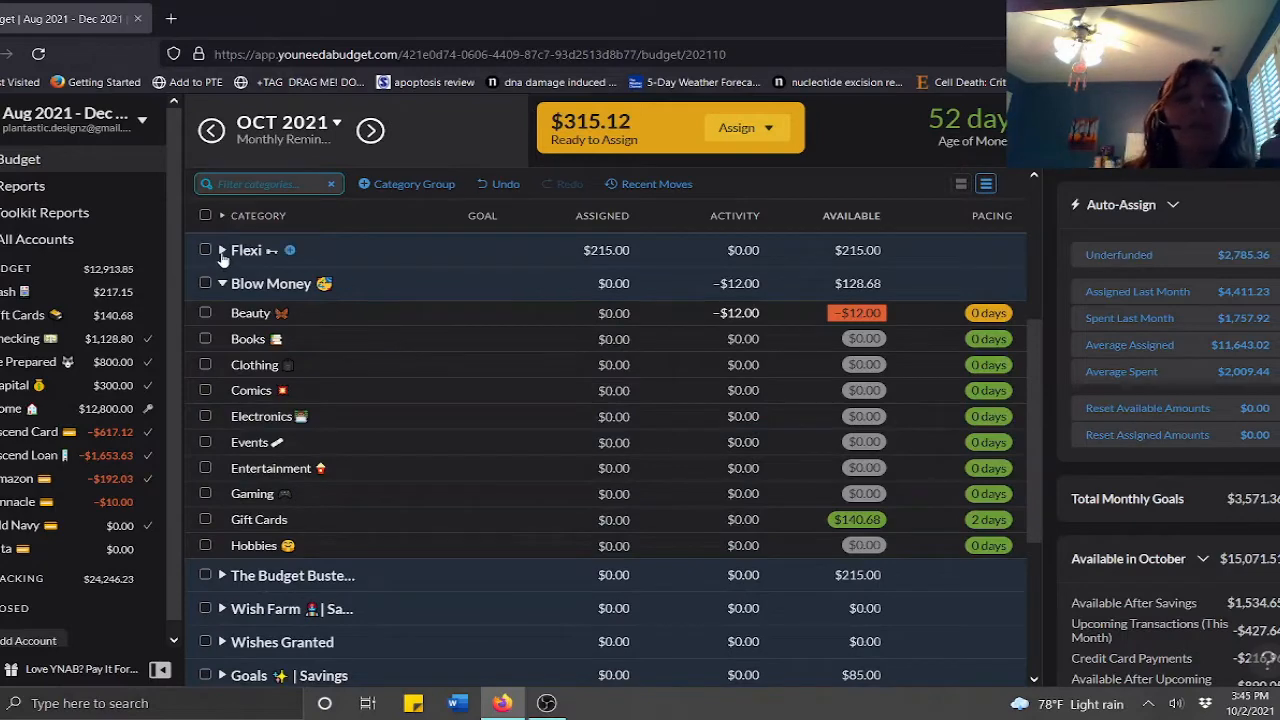
pyautogui.click(222, 250)
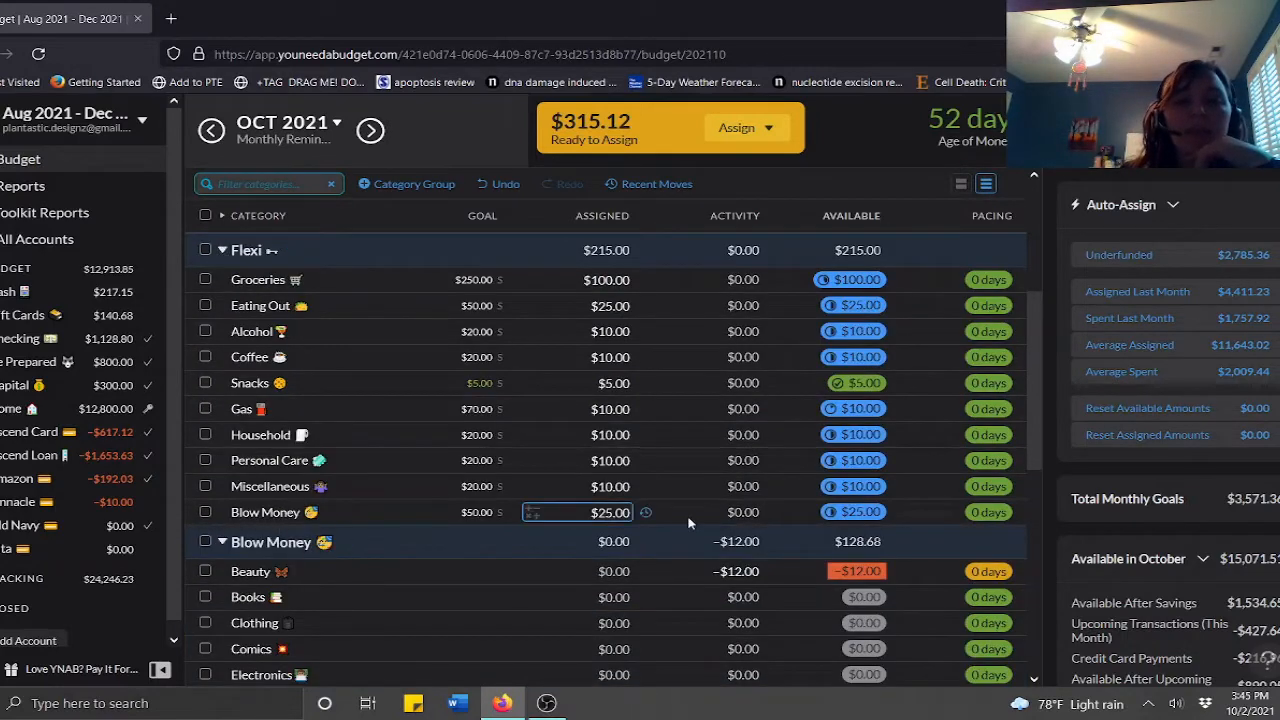
pyautogui.scroll(-2, 530, 512)
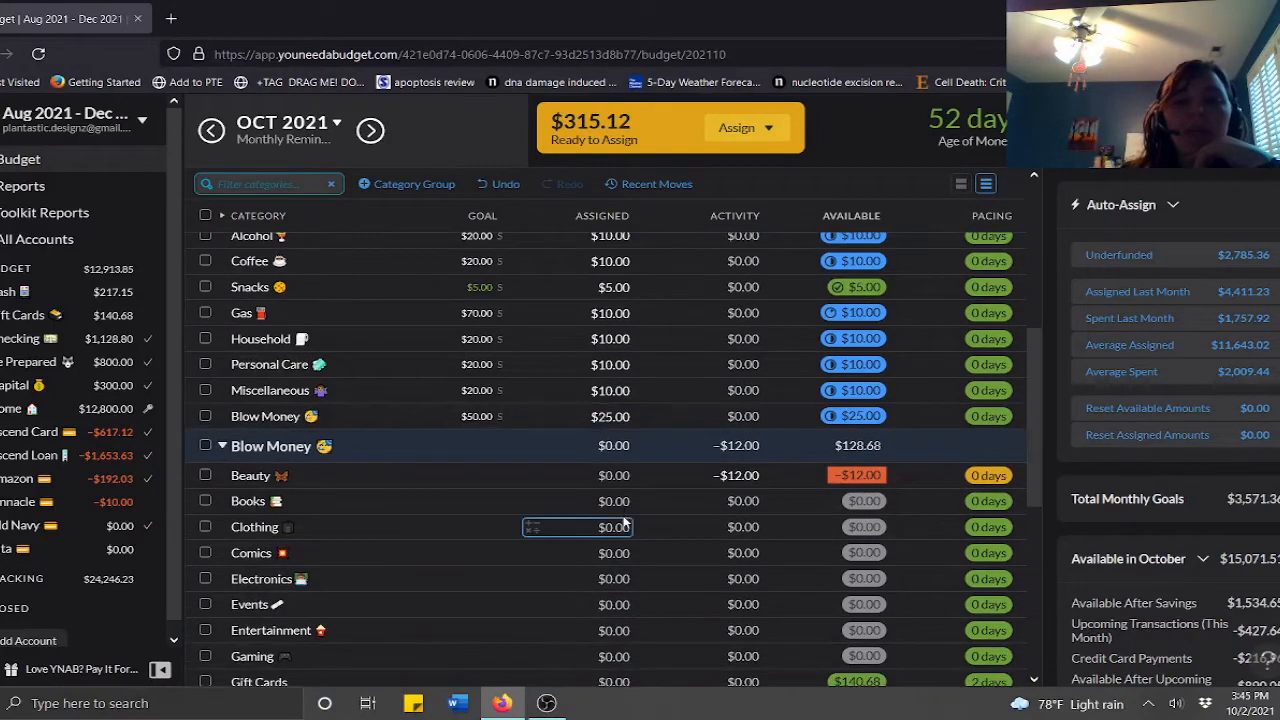
pyautogui.scroll(-2, 323, 480)
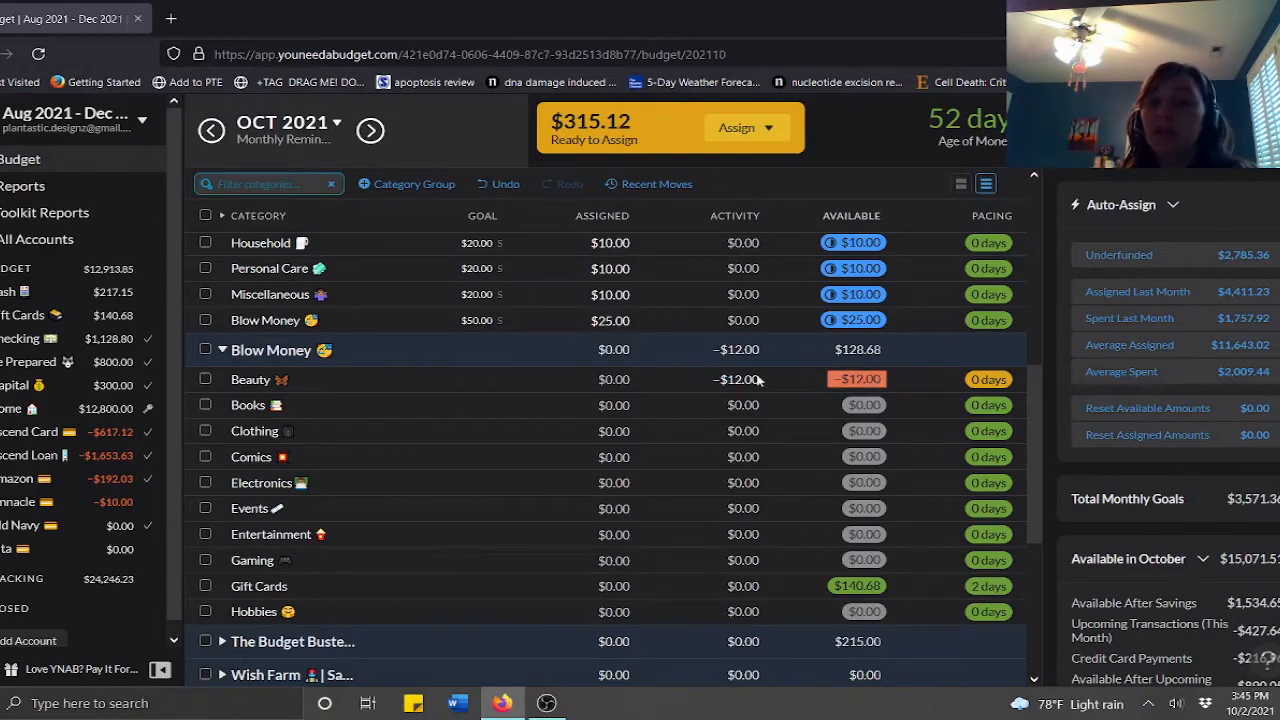
# Move $12 from the Flexi group's Blow Money category to Beauty in the Blow Money group
pyautogui.click(862, 321)
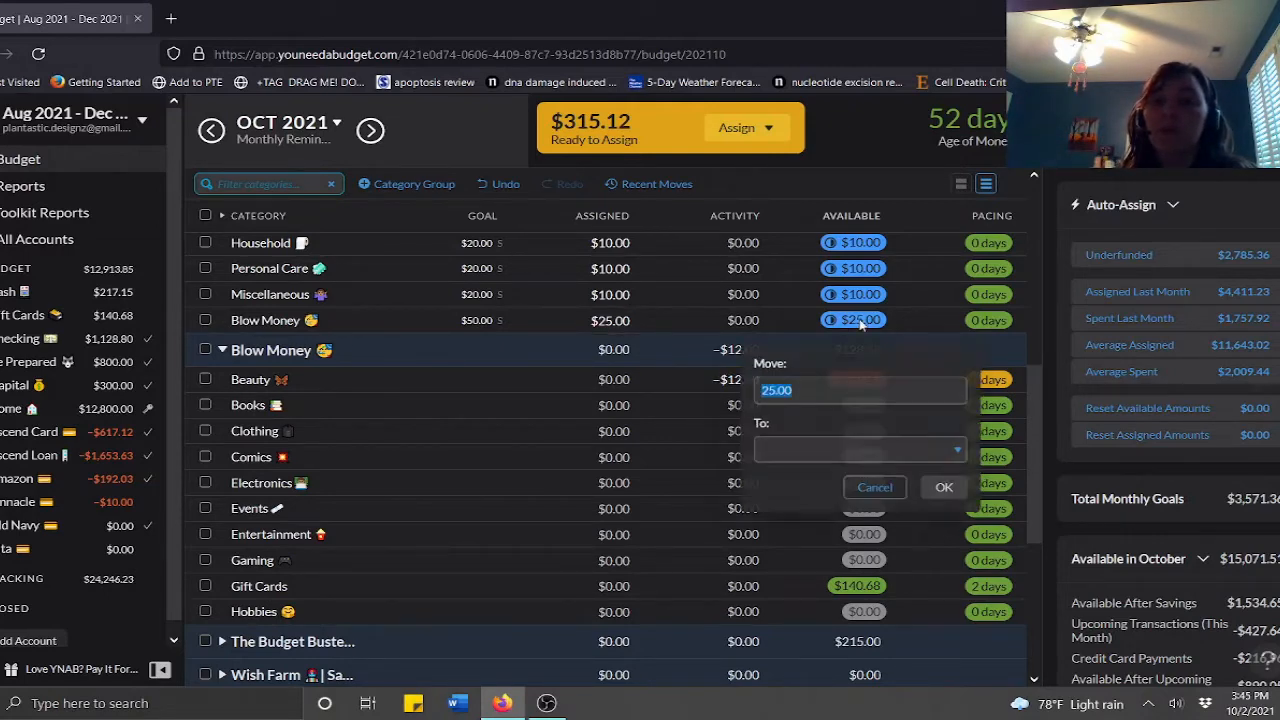
pyautogui.write('12')
pyautogui.press('Tab')
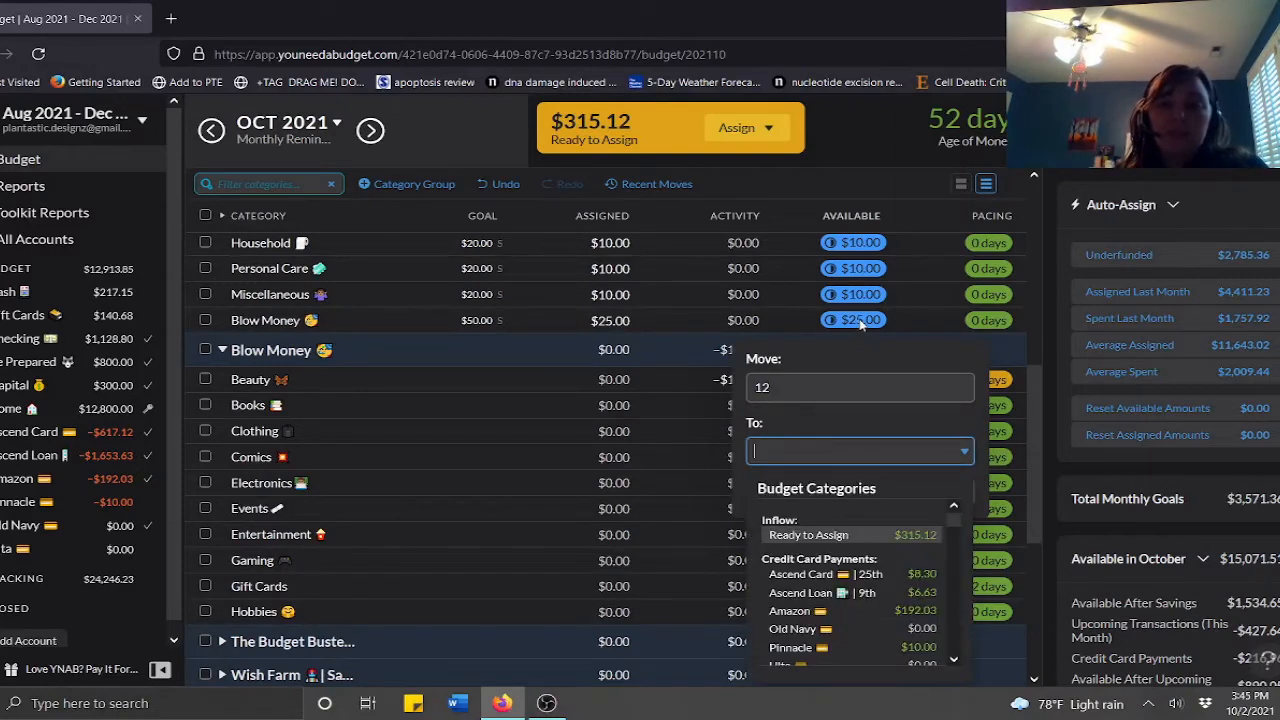
pyautogui.write('bea')
pyautogui.press('Return')
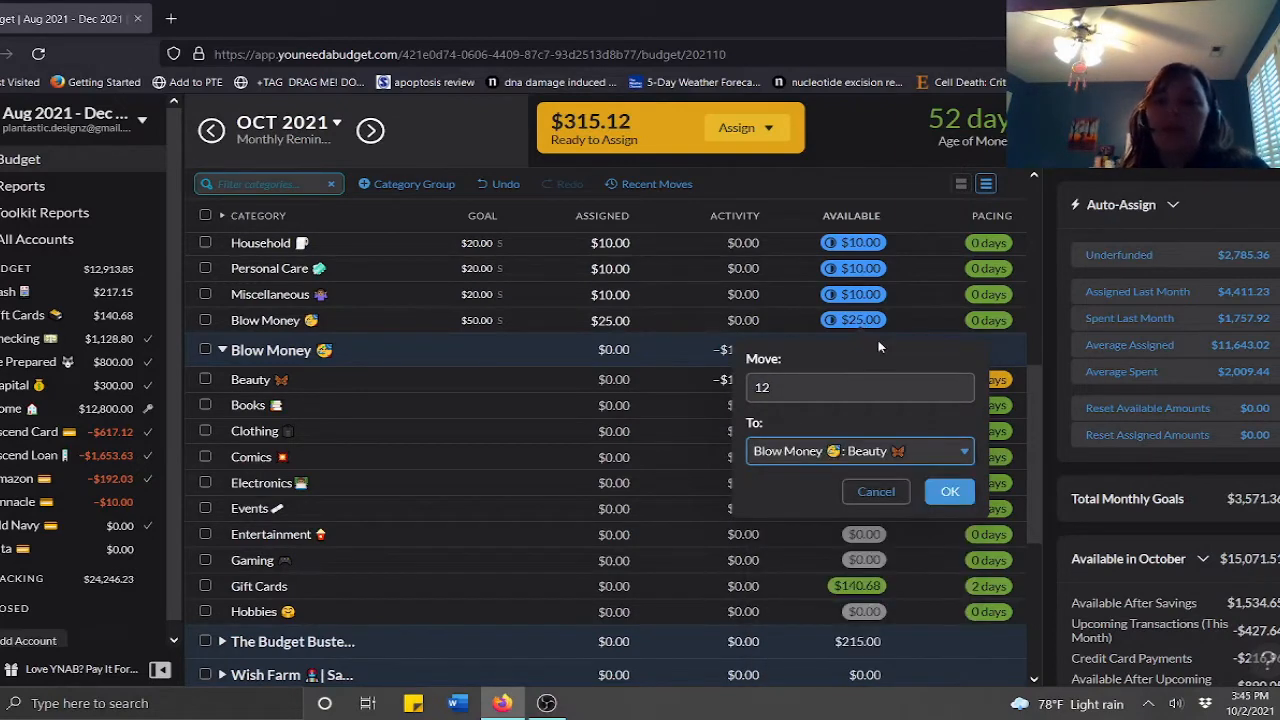
pyautogui.click(949, 495)
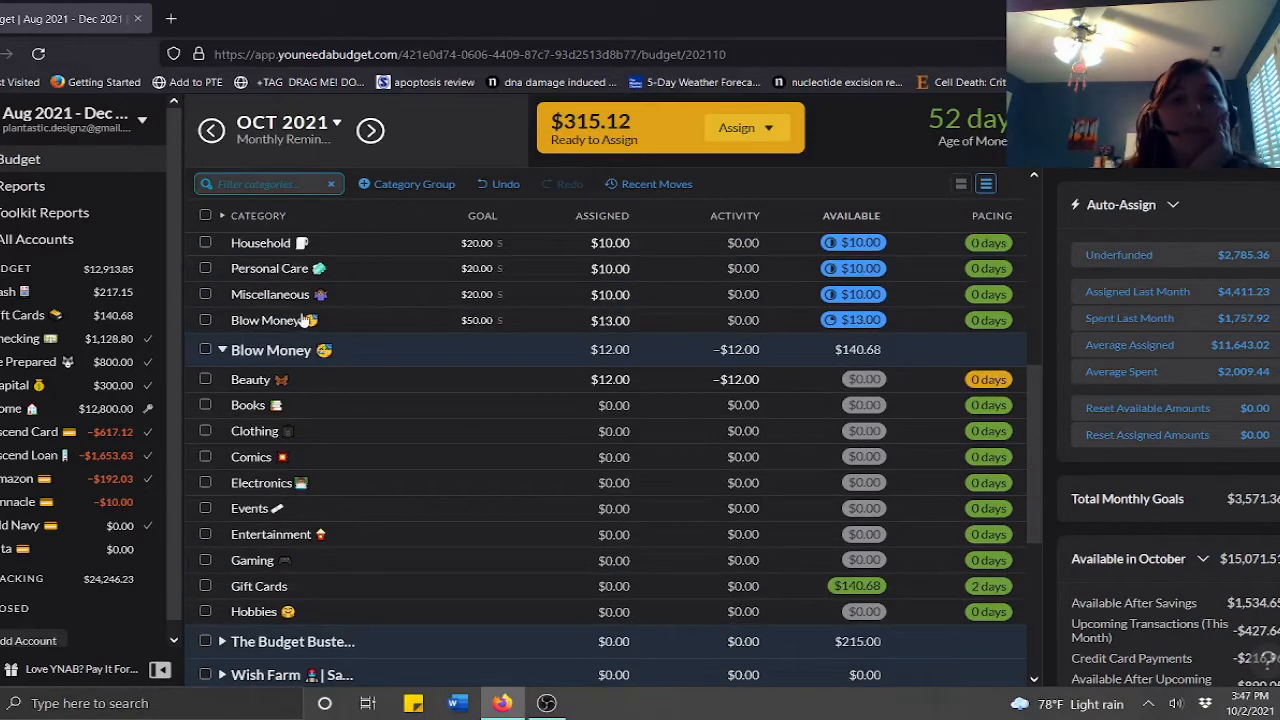
# Collapse the Blow Money and Flexi groups and expand The Budget Busters group
pyautogui.click(590, 560)
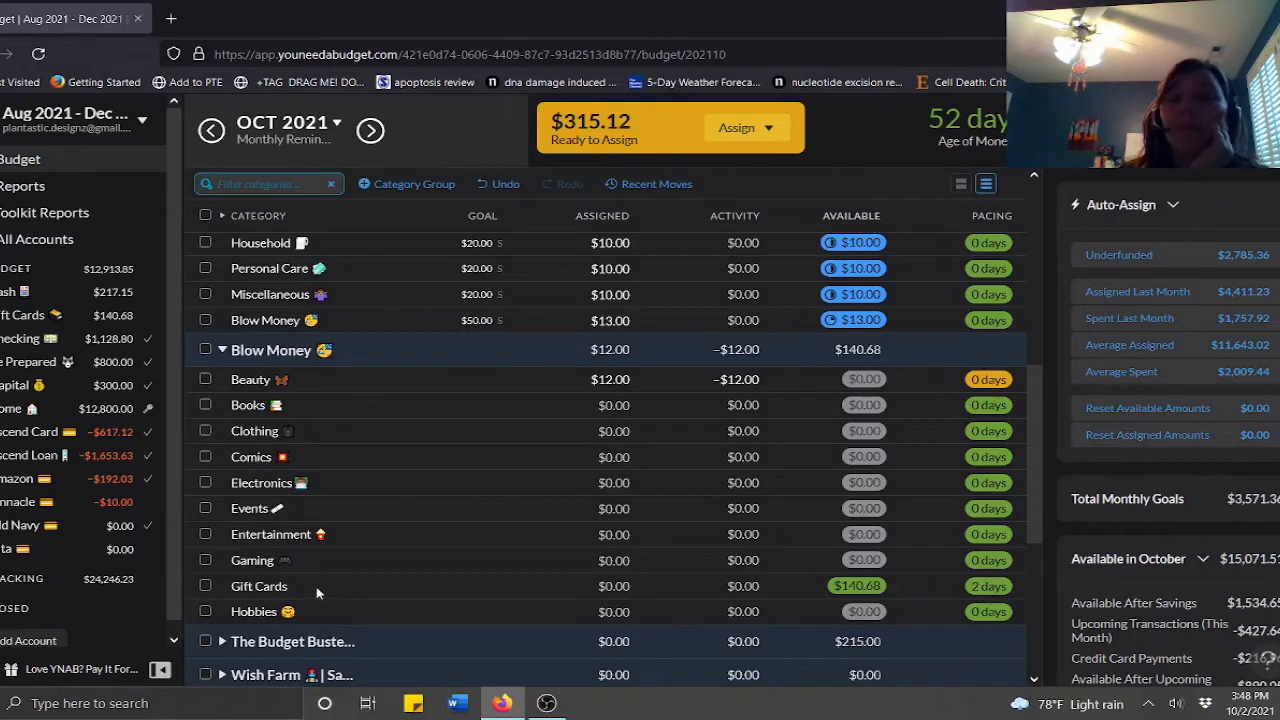
pyautogui.click(222, 350)
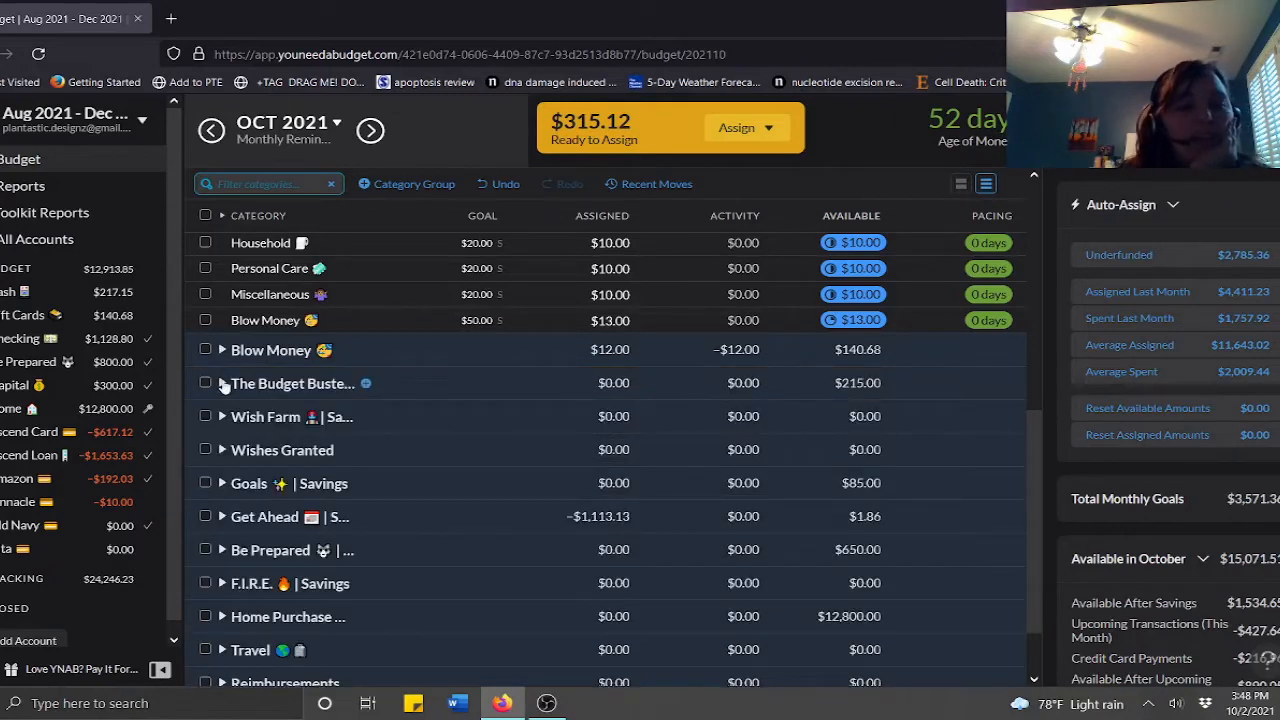
pyautogui.click(222, 383)
pyautogui.scroll(2, 210, 375)
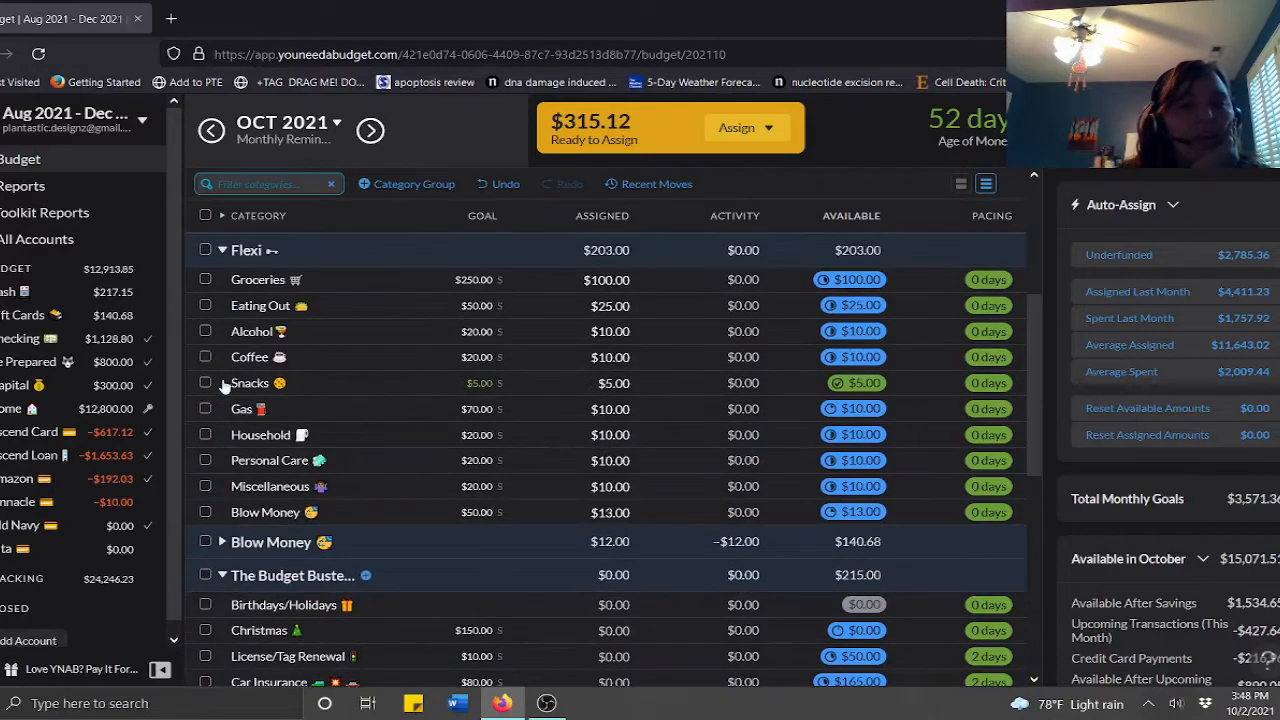
pyautogui.click(222, 250)
pyautogui.scroll(1, 253, 390)
pyautogui.scroll(-2, 253, 390)
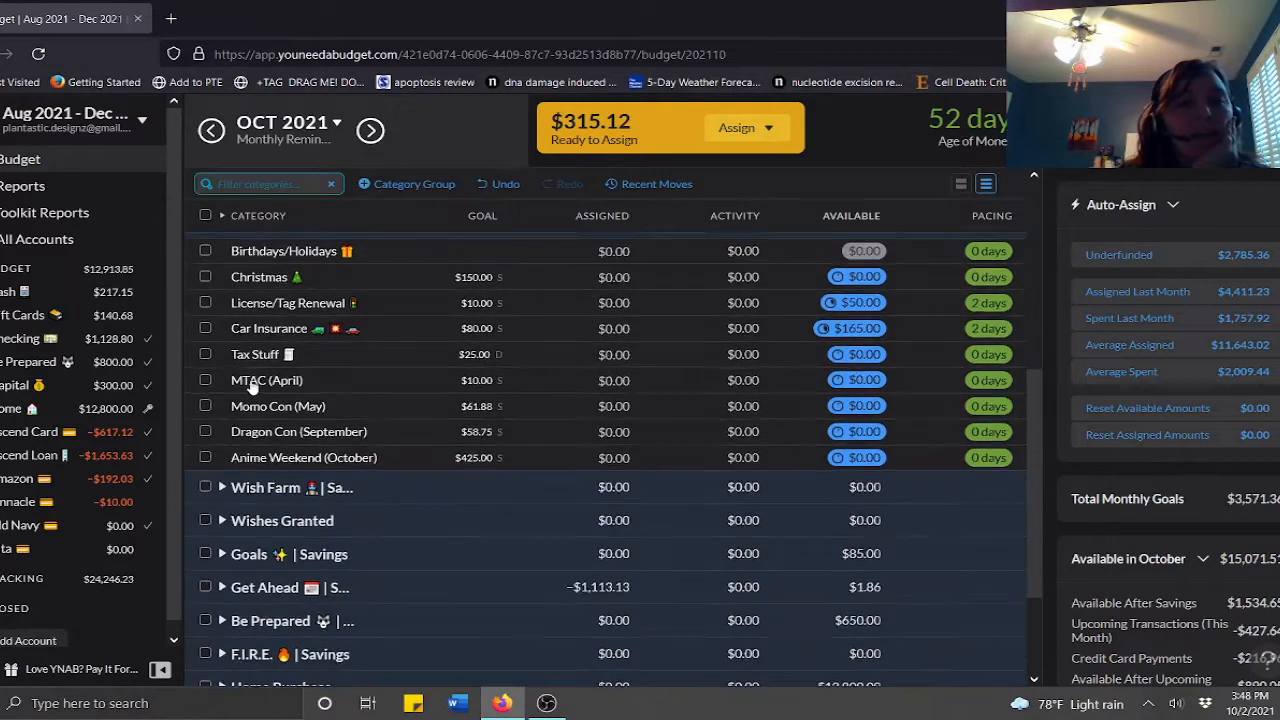
pyautogui.scroll(1, 253, 390)
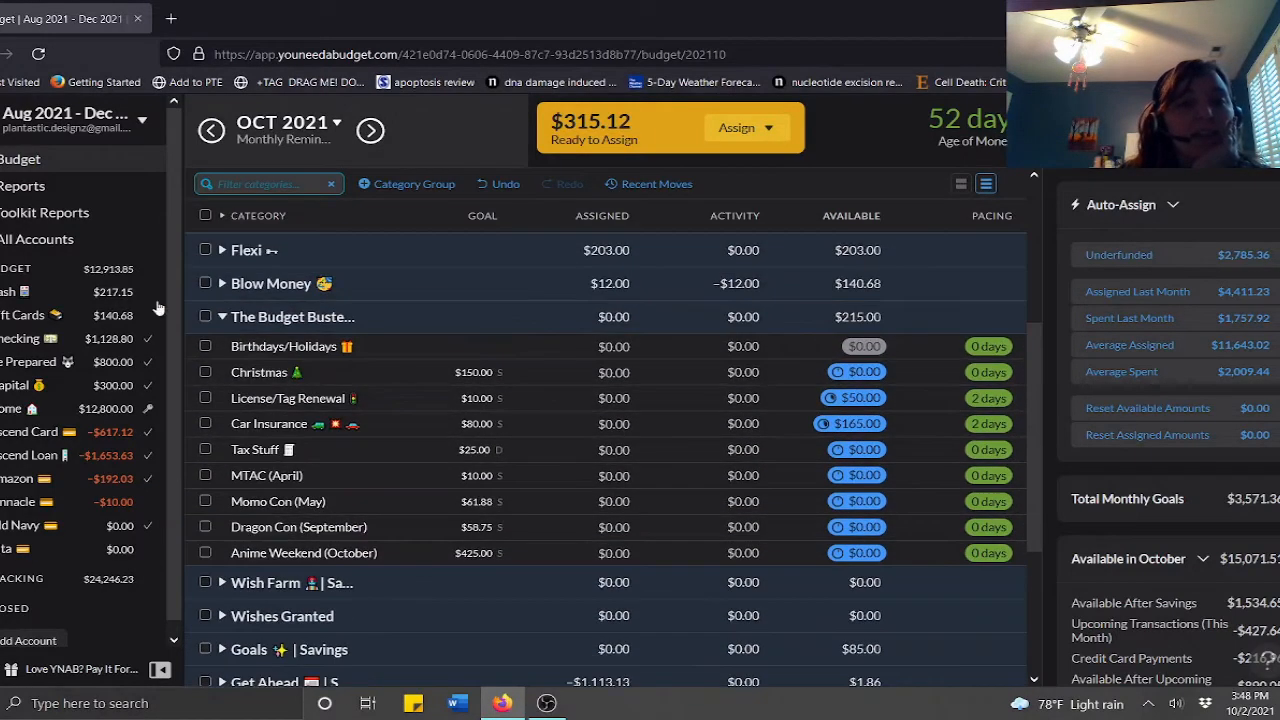
pyautogui.click(529, 340)
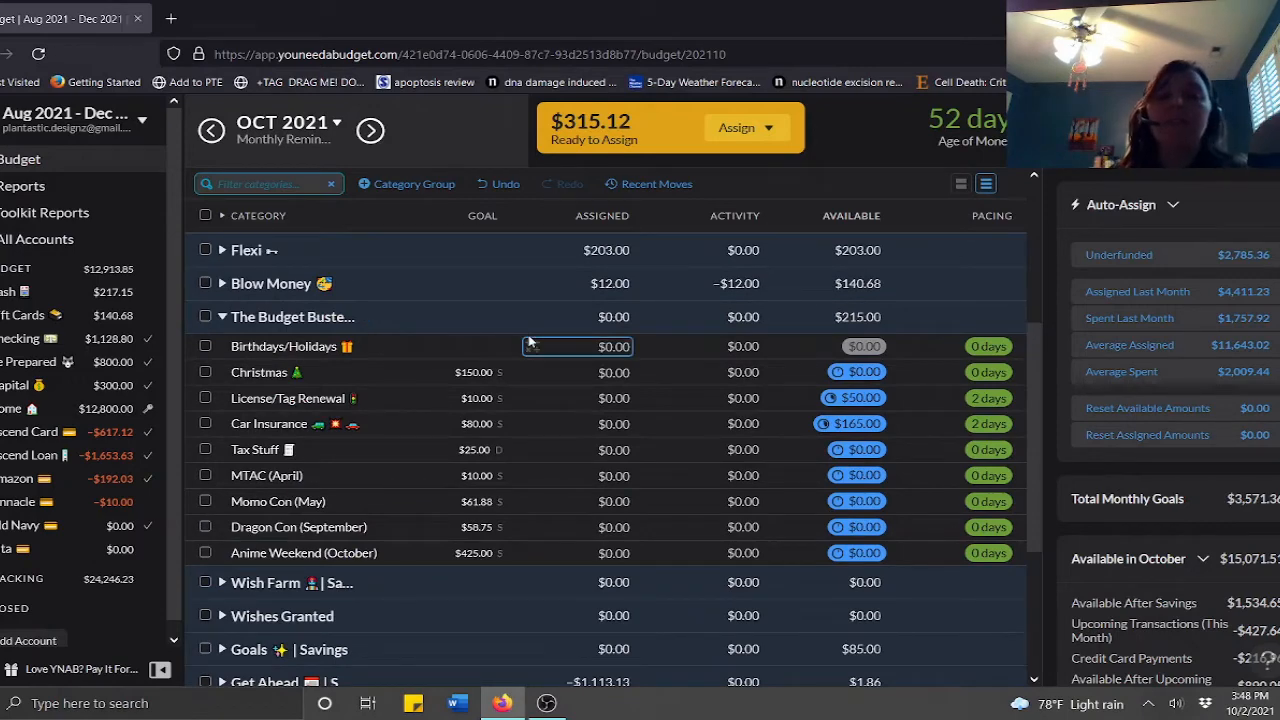
pyautogui.click(527, 372)
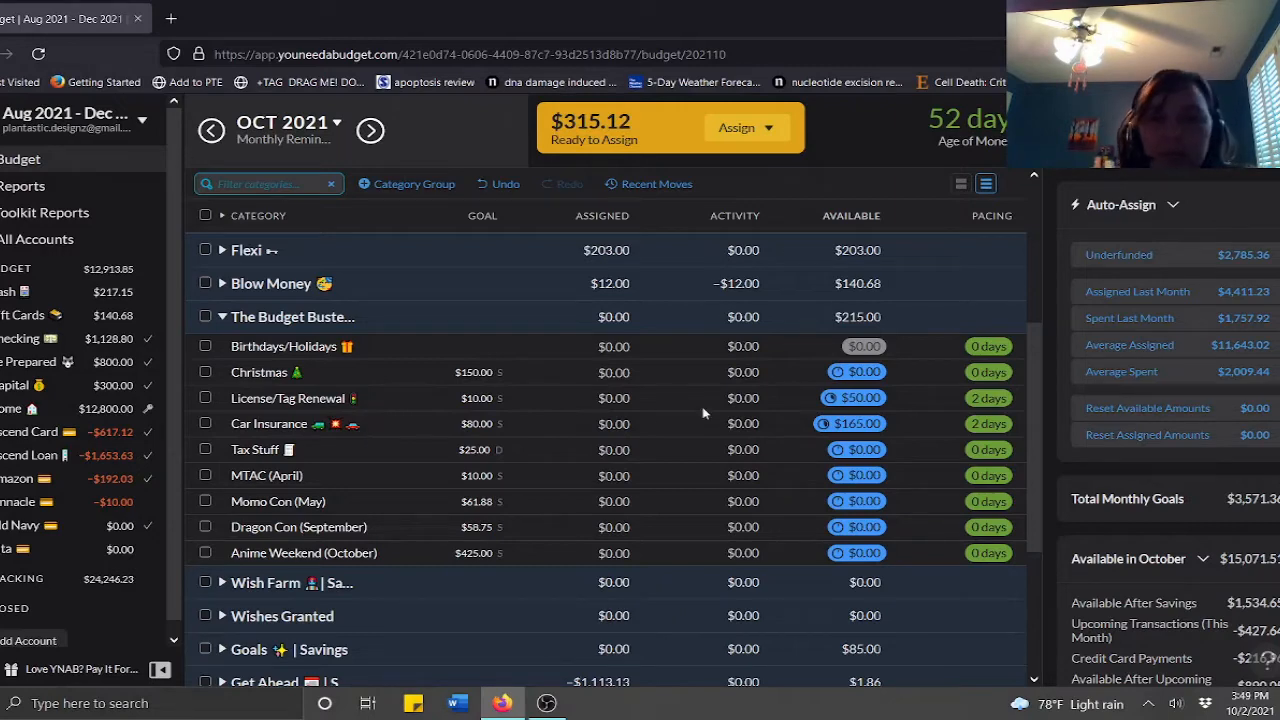
# Assign $40 to Car Insurance in The Budget Busters group and deselect the category
pyautogui.click(610, 424)
pyautogui.write('40')
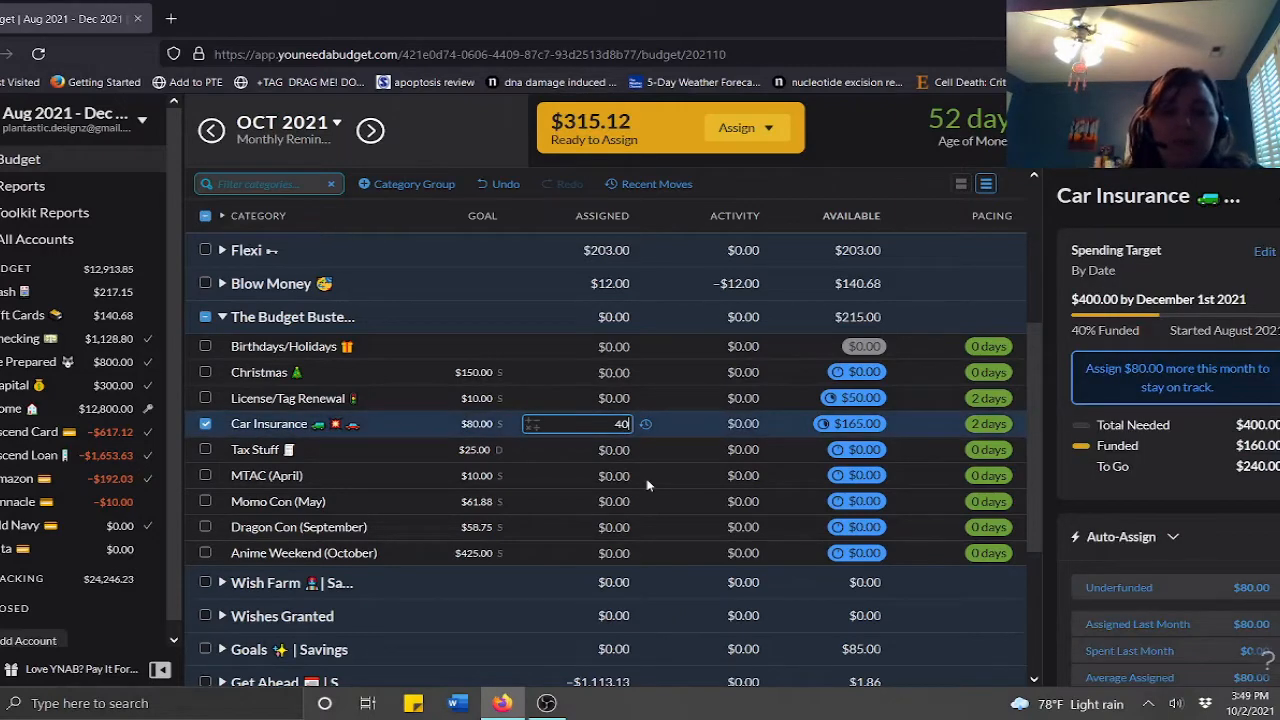
pyautogui.press('Return')
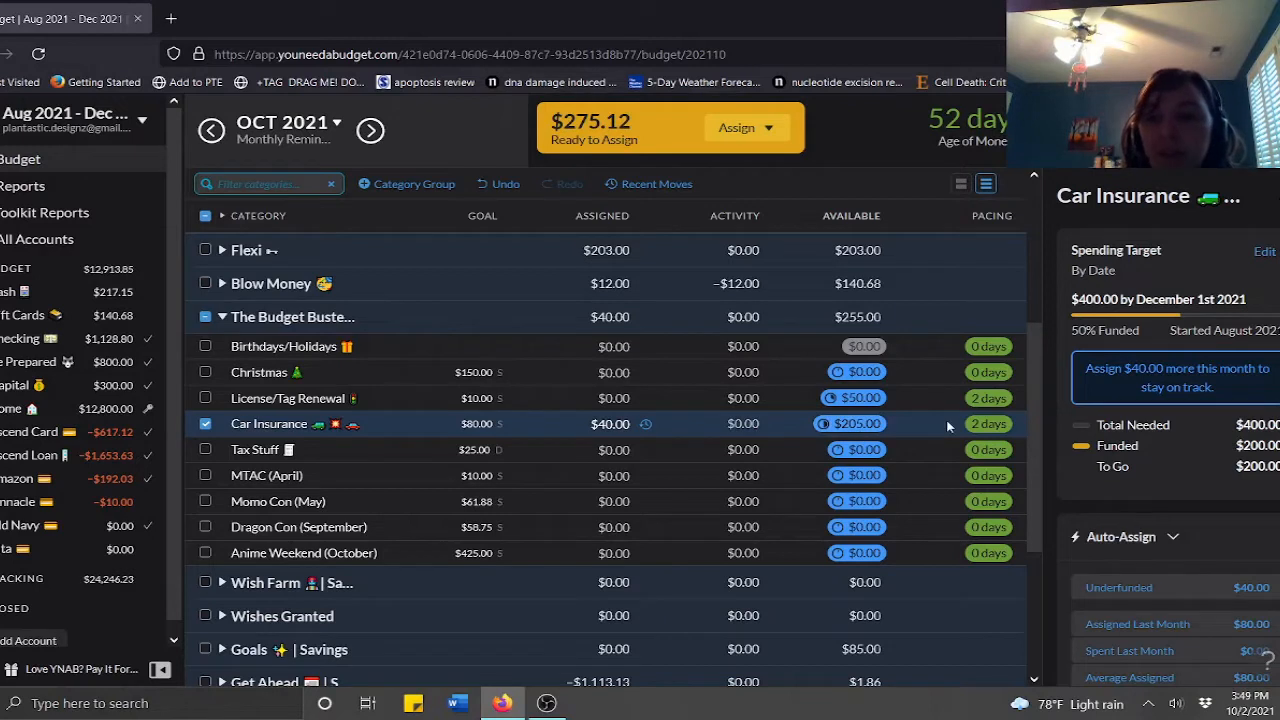
pyautogui.click(207, 424)
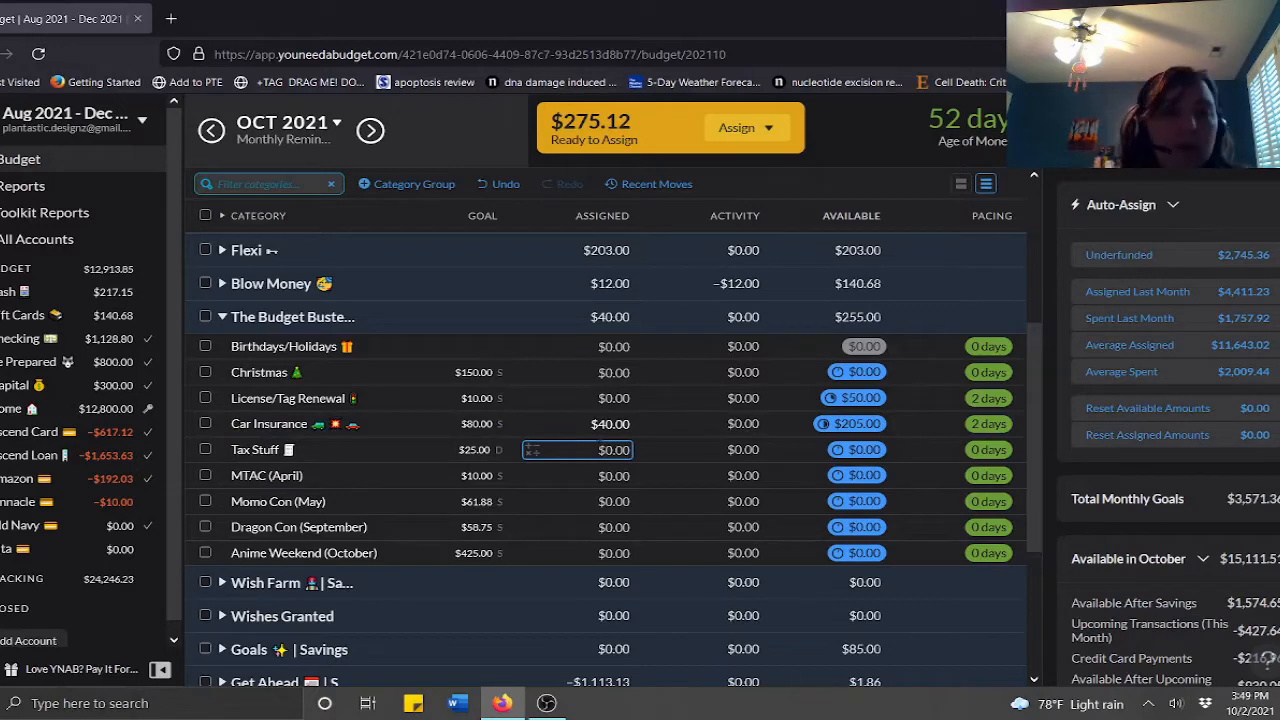
# Assign $25 to Tax Stuff in The Budget Busters group and deselect the category
pyautogui.click(342, 463)
pyautogui.click(342, 455)
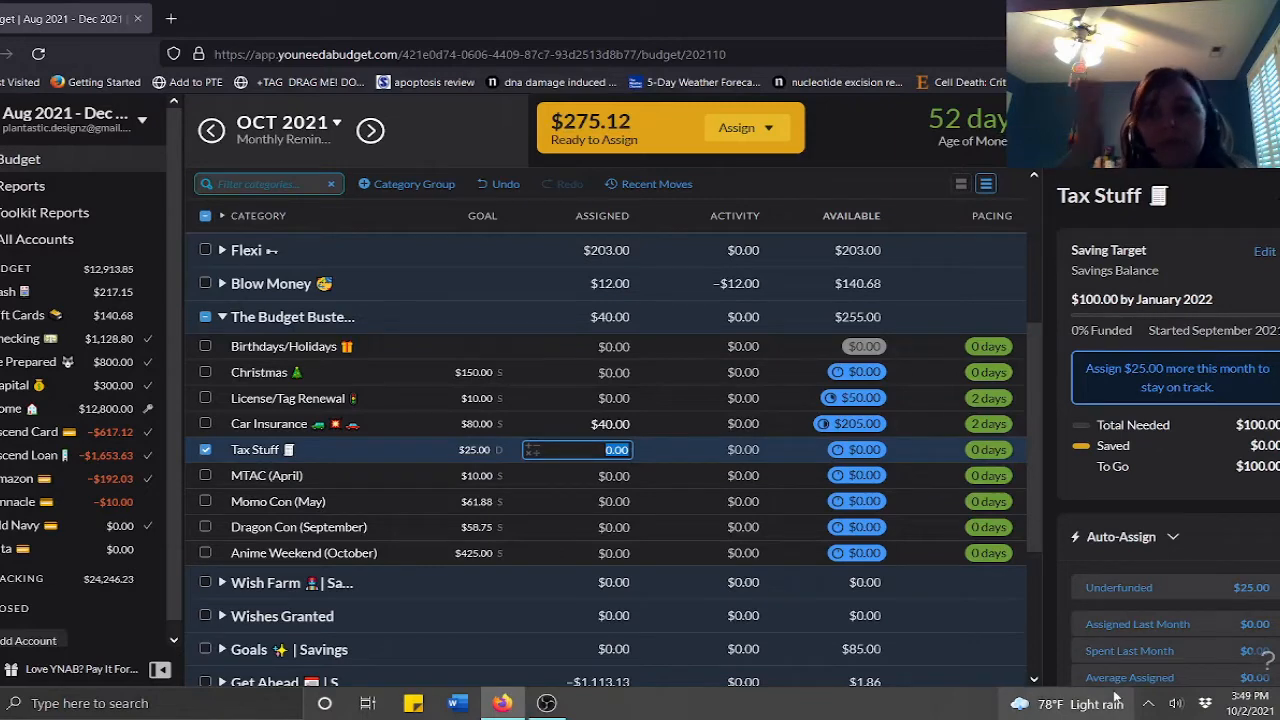
pyautogui.moveTo(1117, 697)
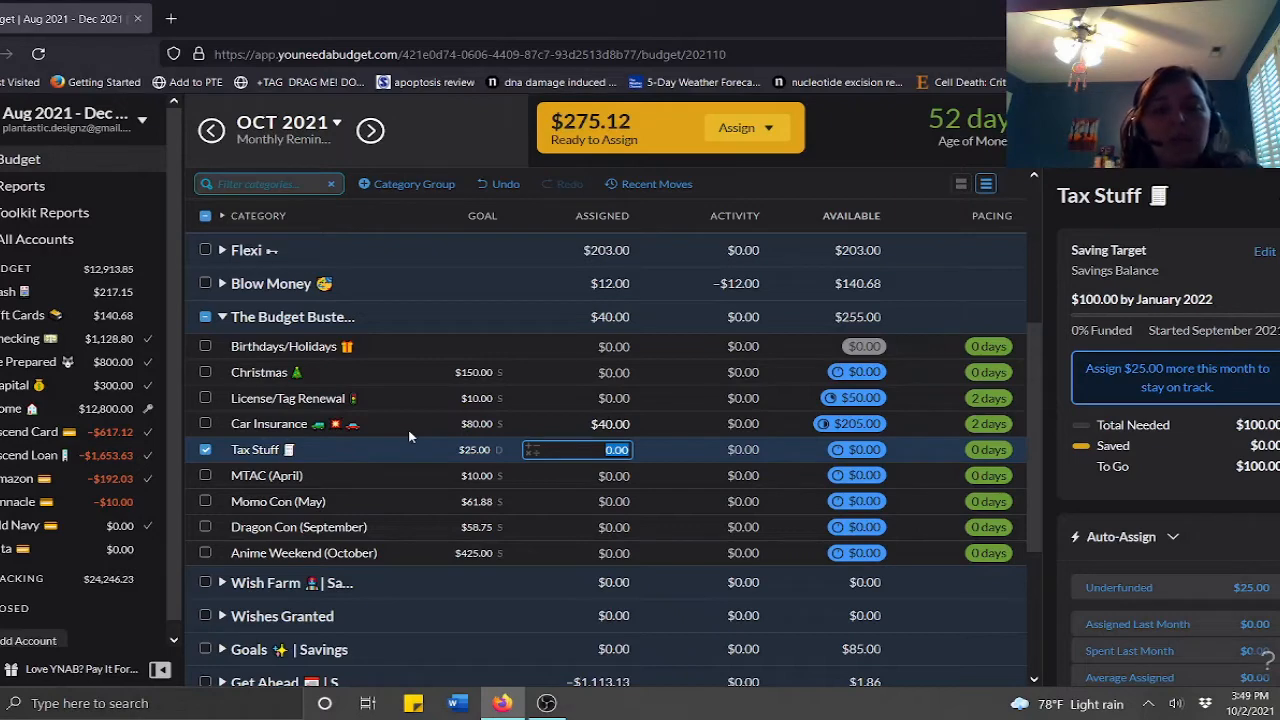
pyautogui.write('25')
pyautogui.press('Return')
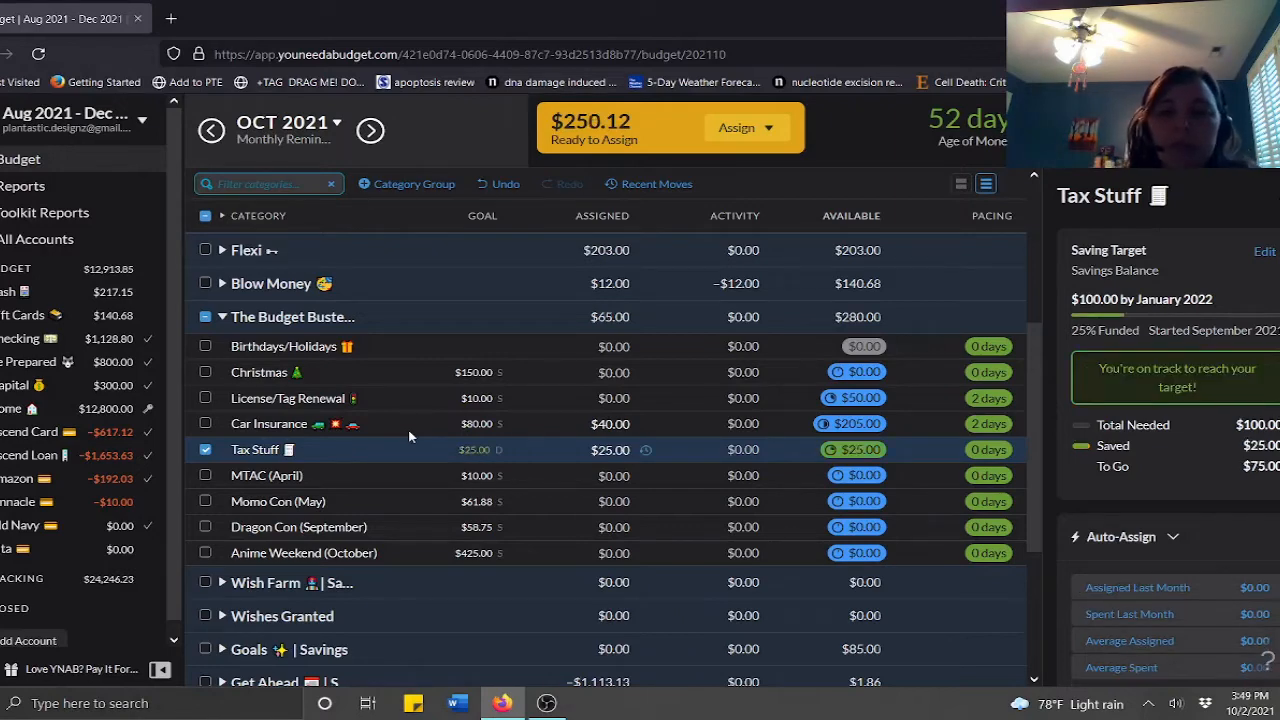
pyautogui.click(205, 450)
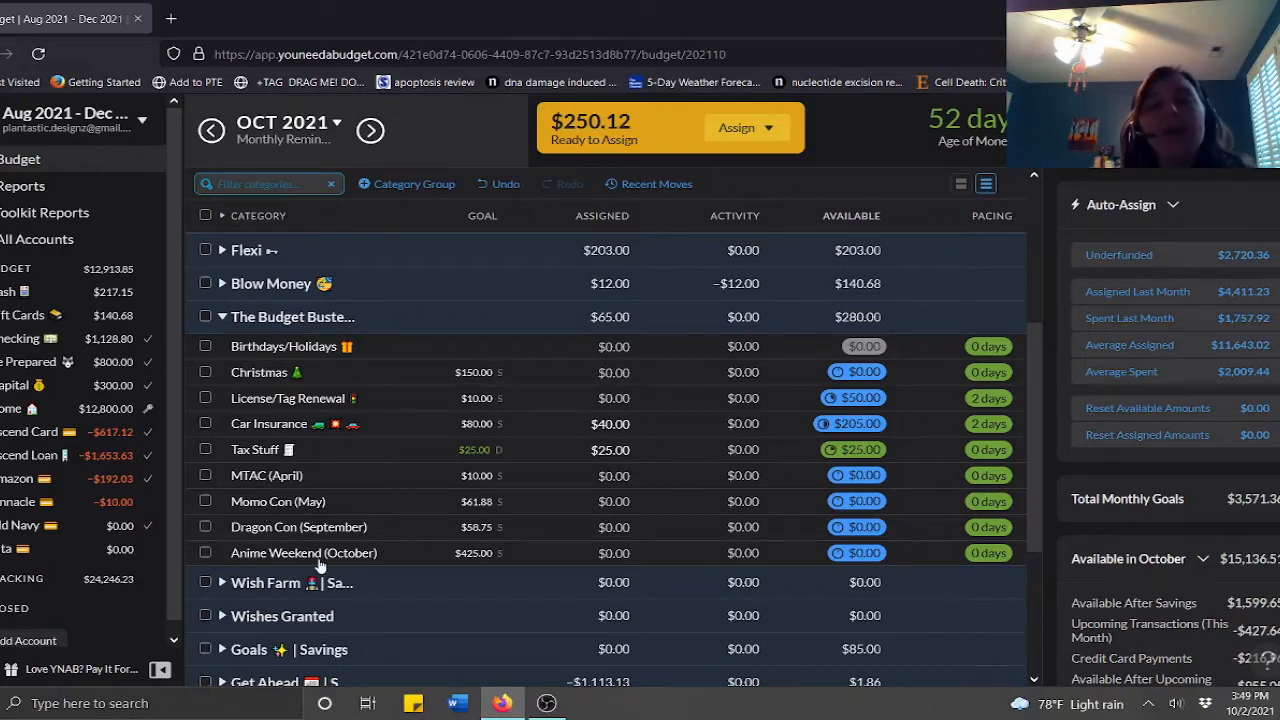
# Check the cost breakdown in the notes of Anime Weekend (October), assign $75 to the category and deselect it
pyautogui.moveTo(318, 566)
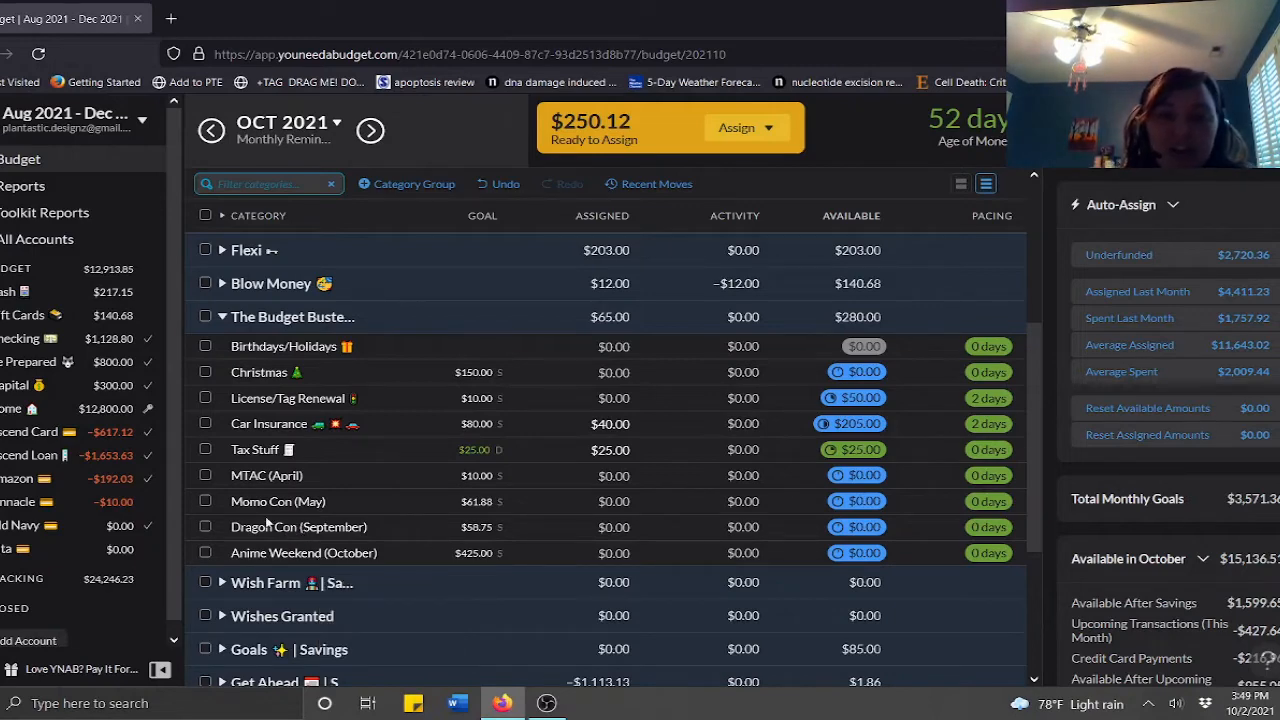
pyautogui.moveTo(262, 538)
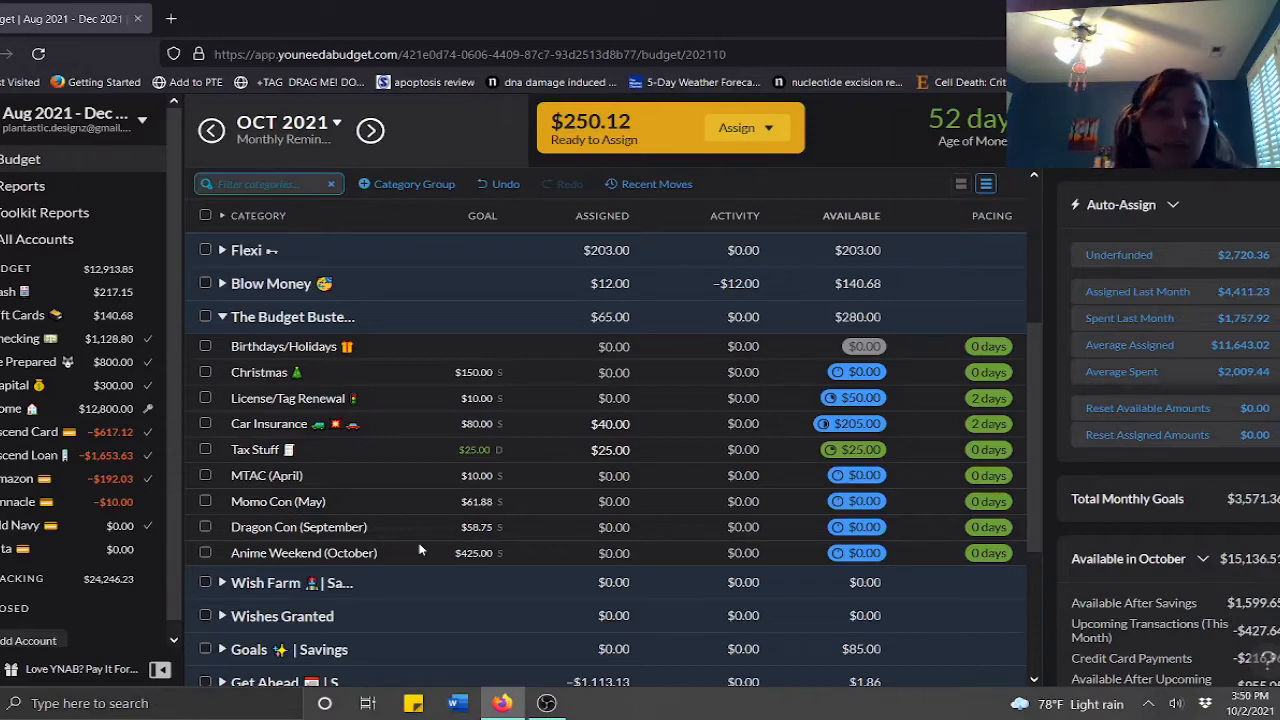
pyautogui.click(388, 553)
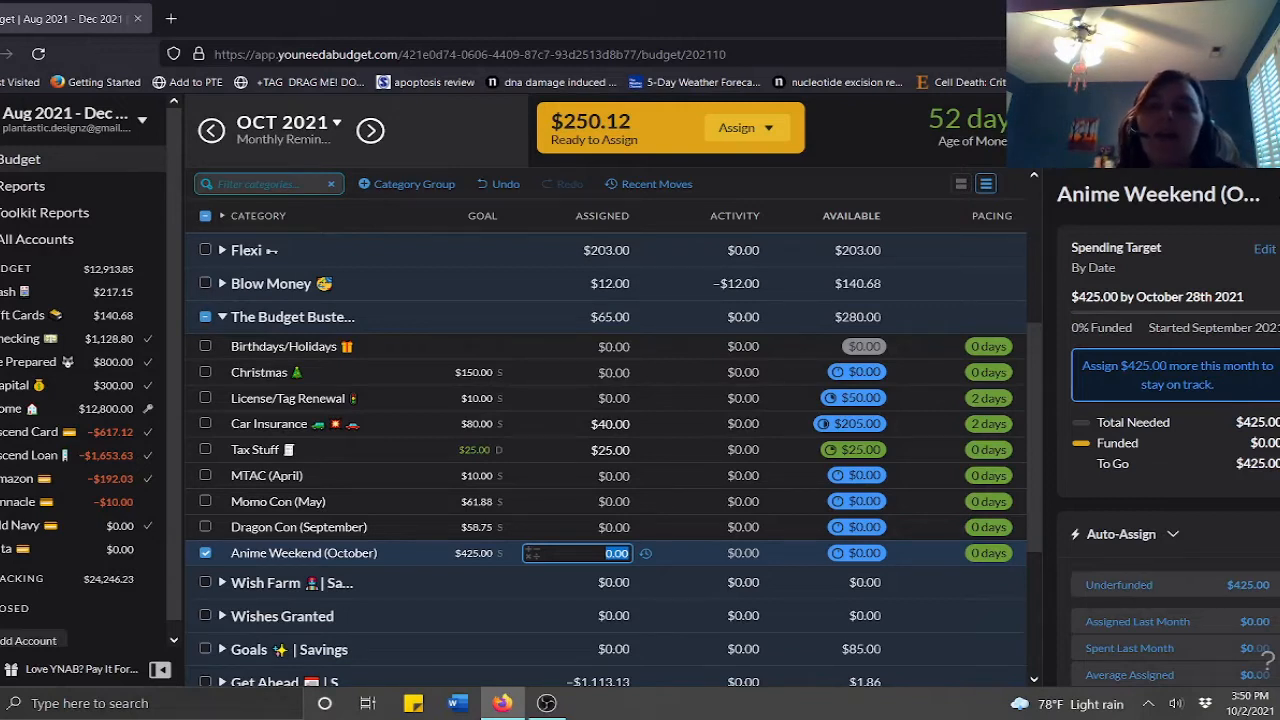
pyautogui.scroll(-5, 1168, 437)
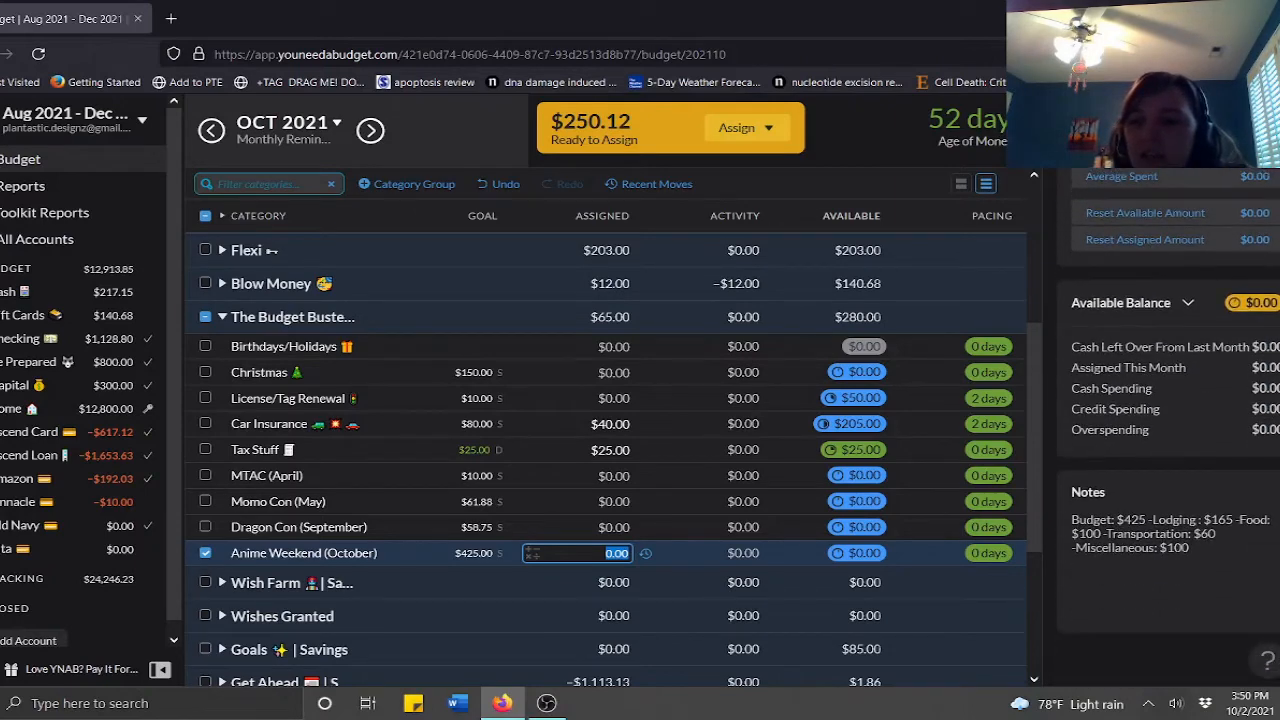
pyautogui.click(1152, 508)
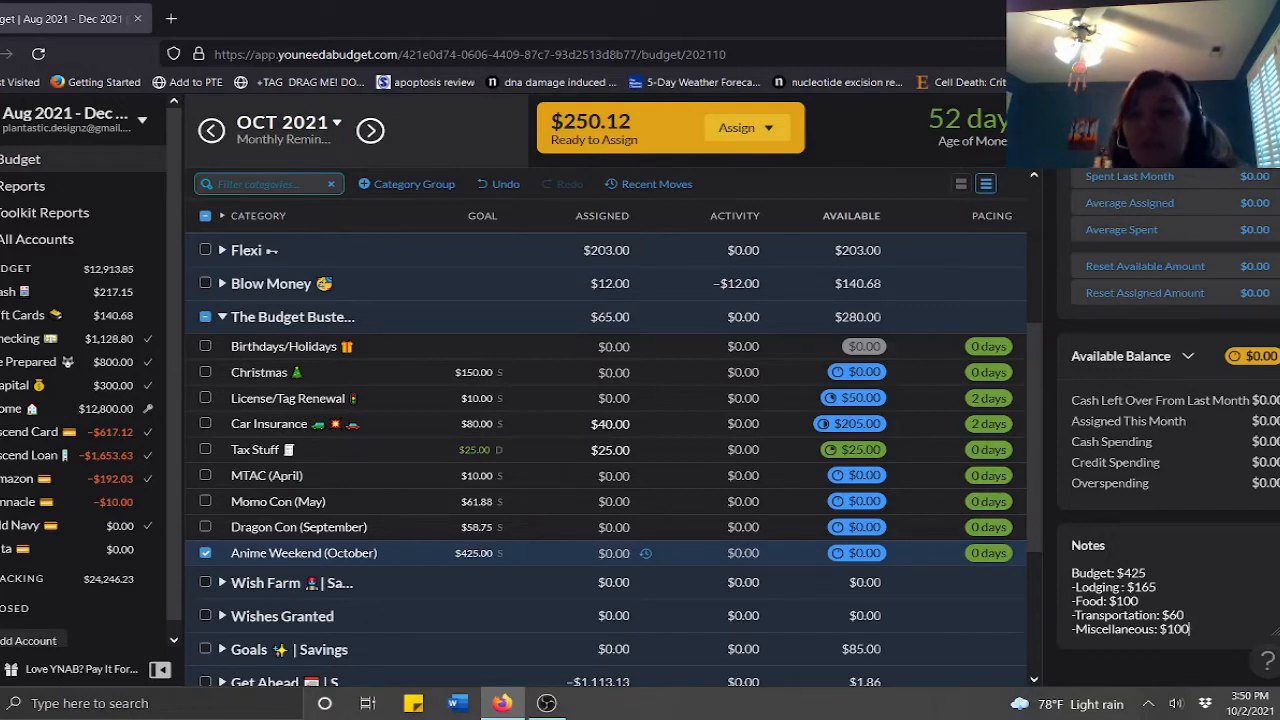
pyautogui.scroll(5, 1127, 579)
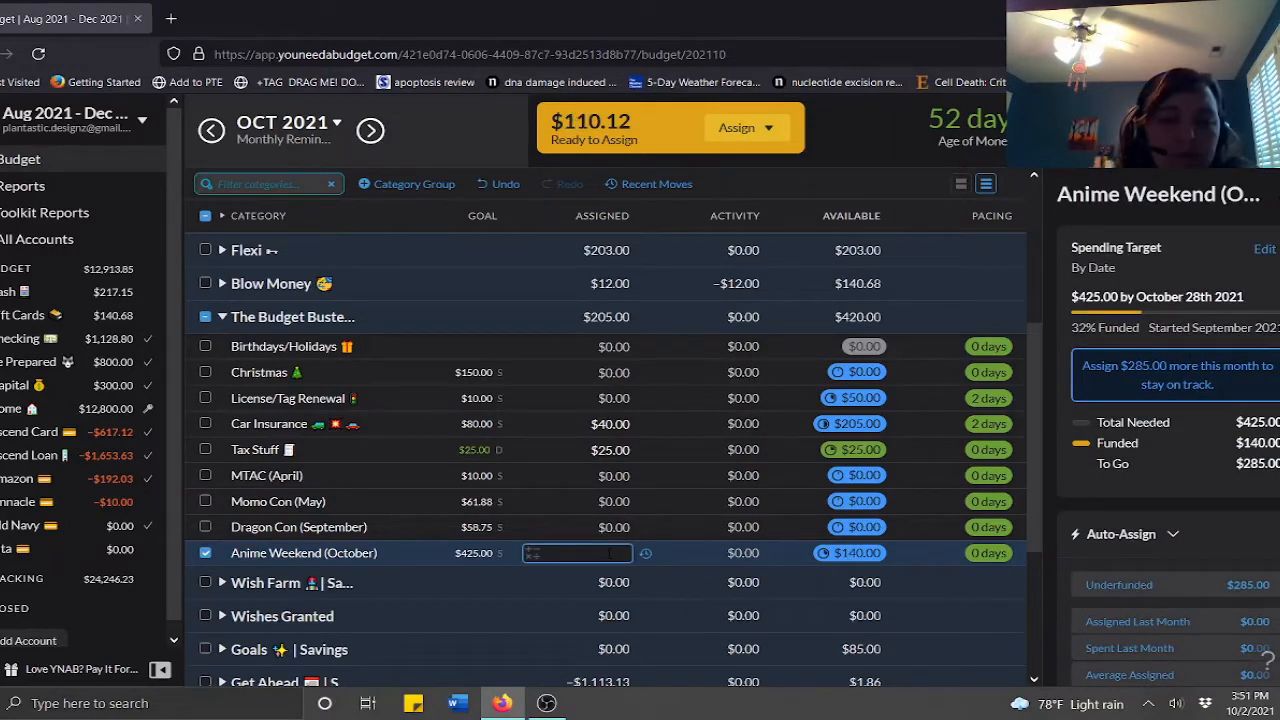
pyautogui.write('75')
pyautogui.press('Return')
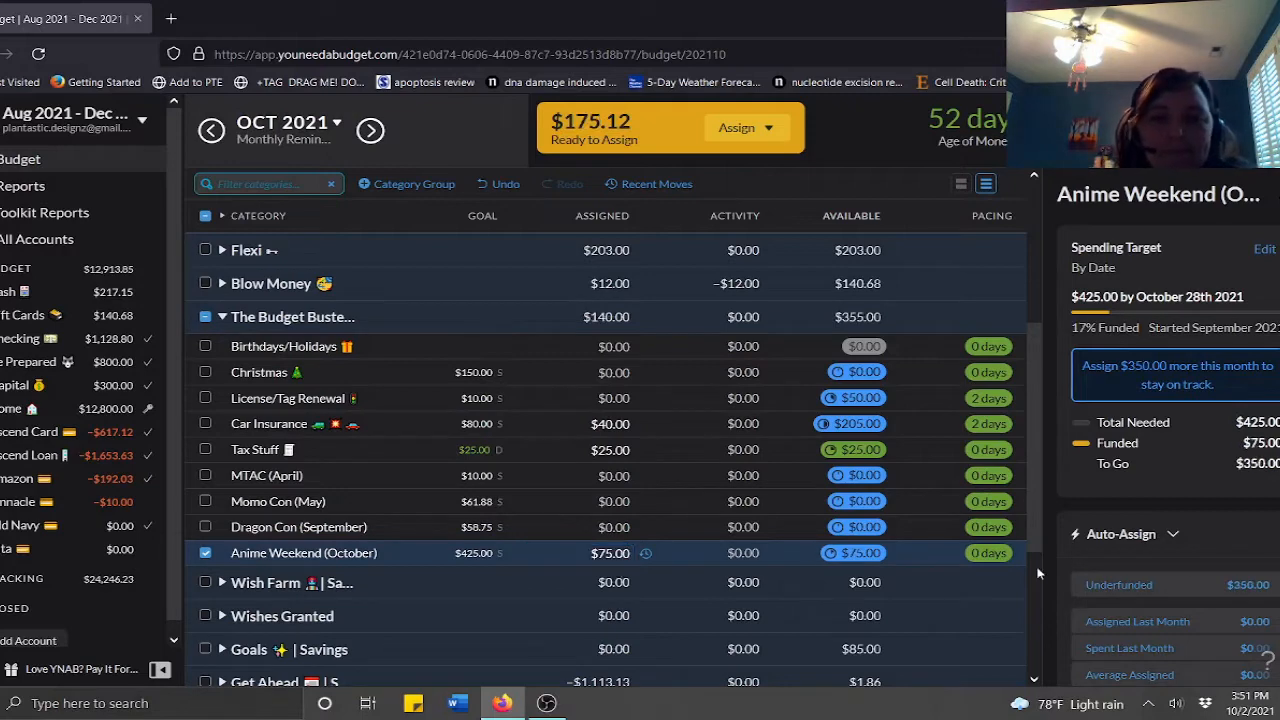
pyautogui.click(207, 555)
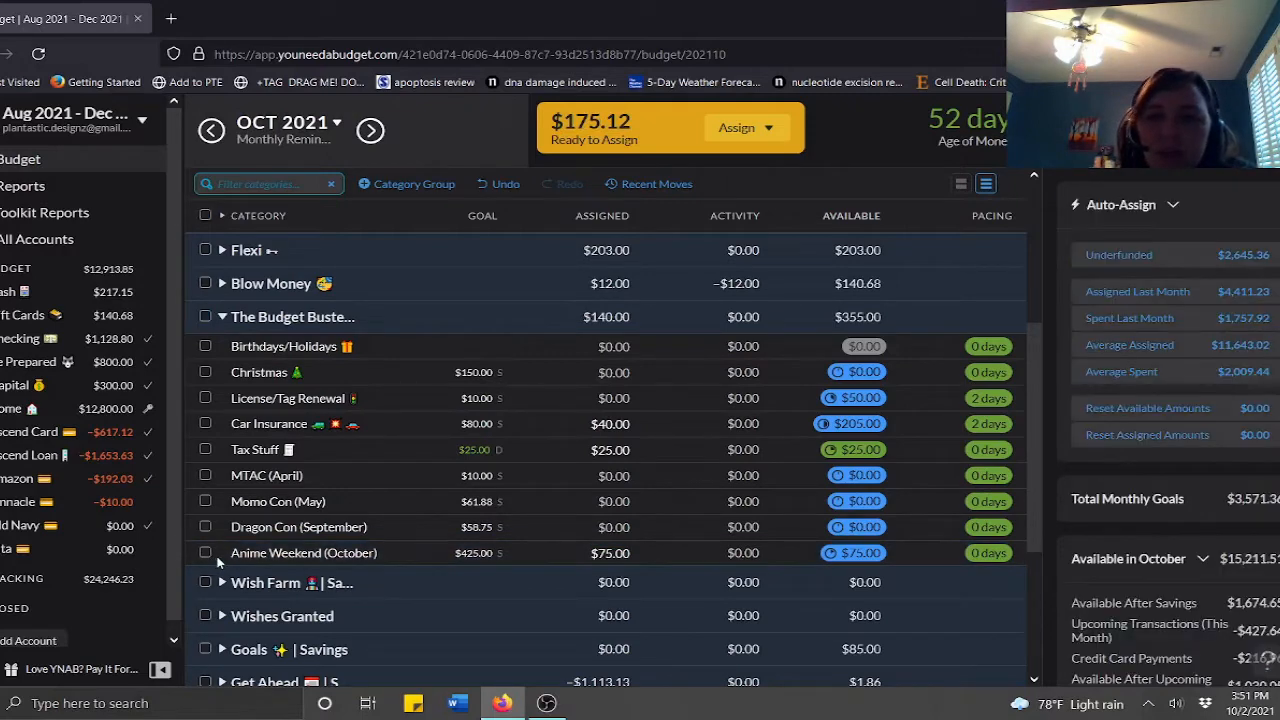
pyautogui.click(300, 565)
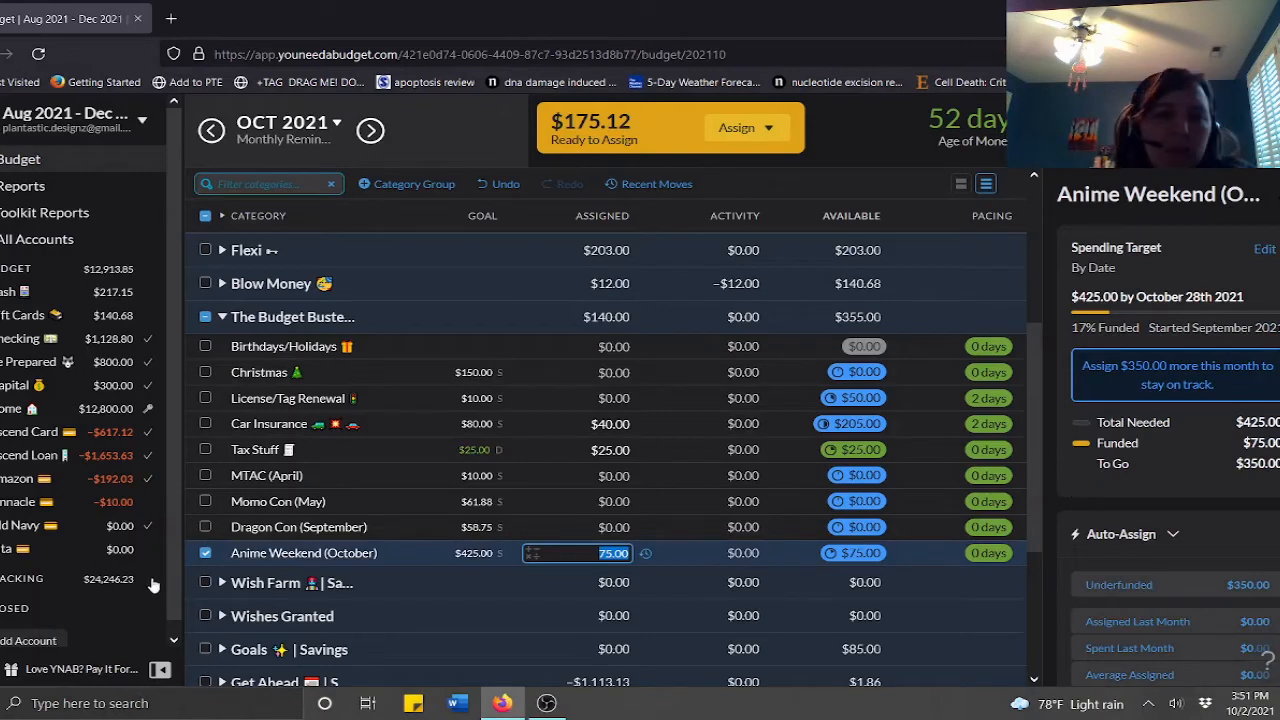
pyautogui.click(206, 555)
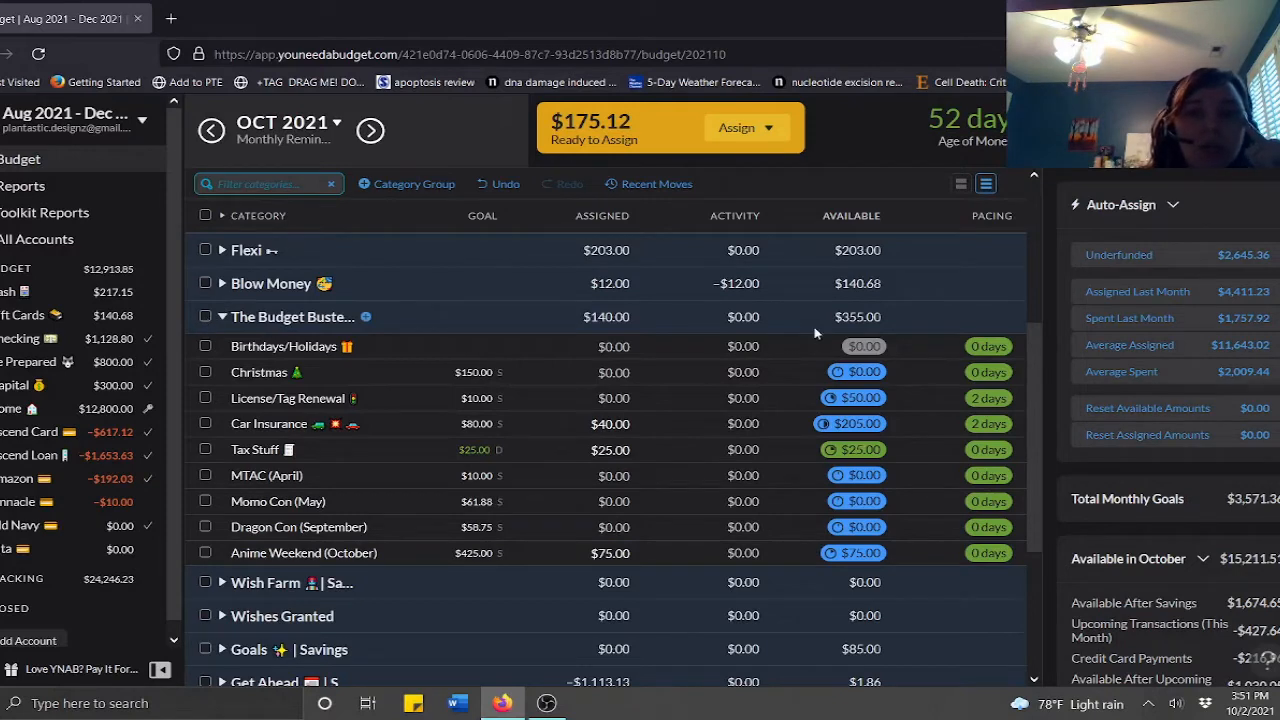
# Look over the remaining categories in The Budget Busters group and collapse the group
pyautogui.click(590, 372)
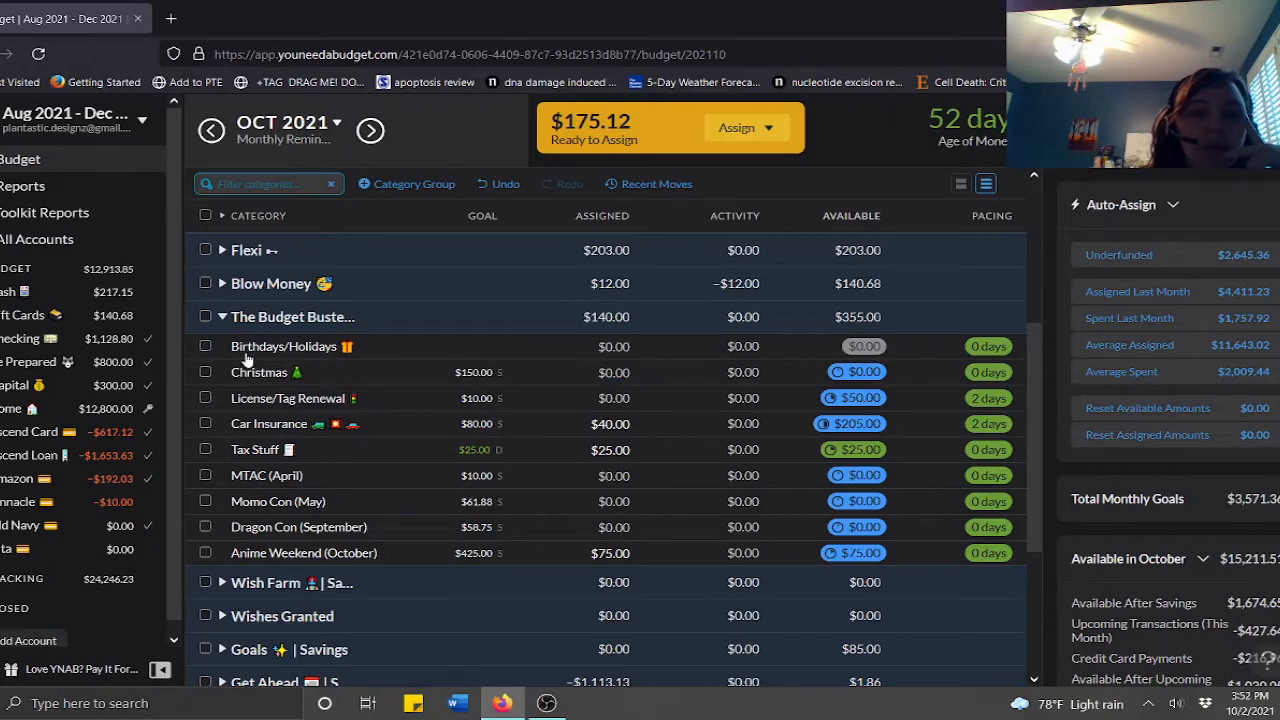
pyautogui.scroll(-2, 270, 416)
pyautogui.scroll(-2, 270, 420)
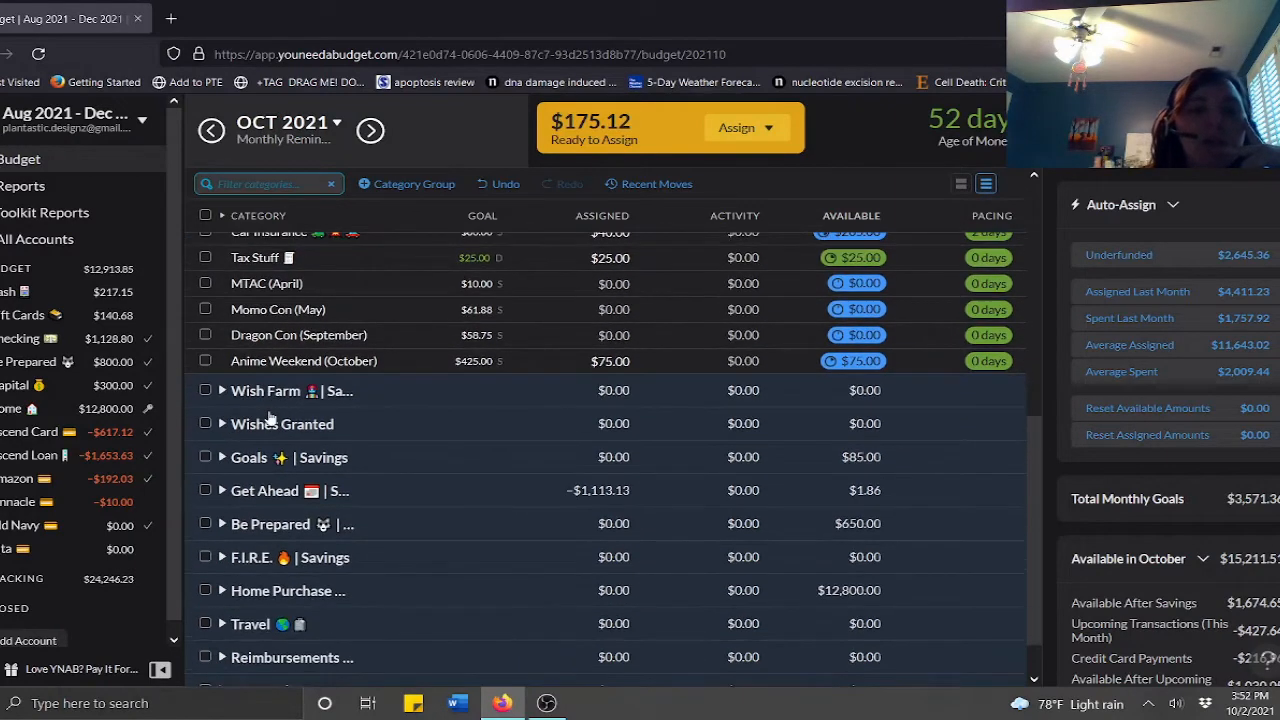
pyautogui.scroll(4, 270, 420)
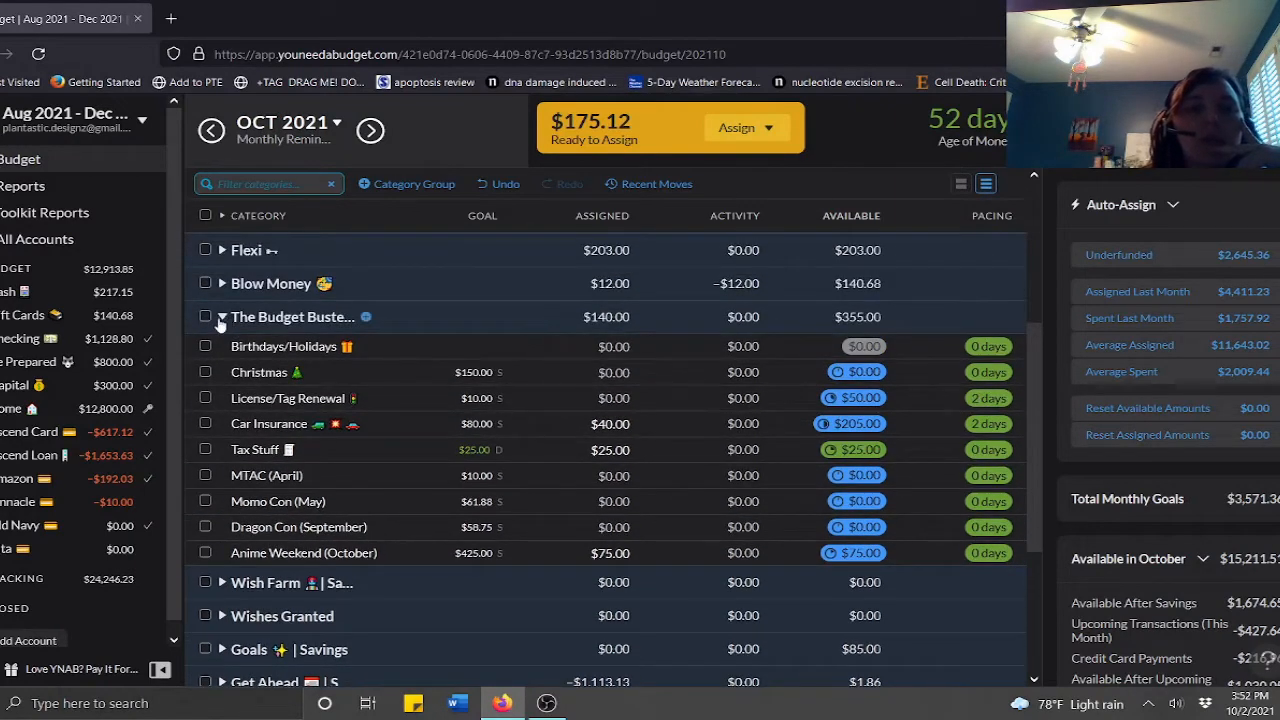
pyautogui.click(223, 317)
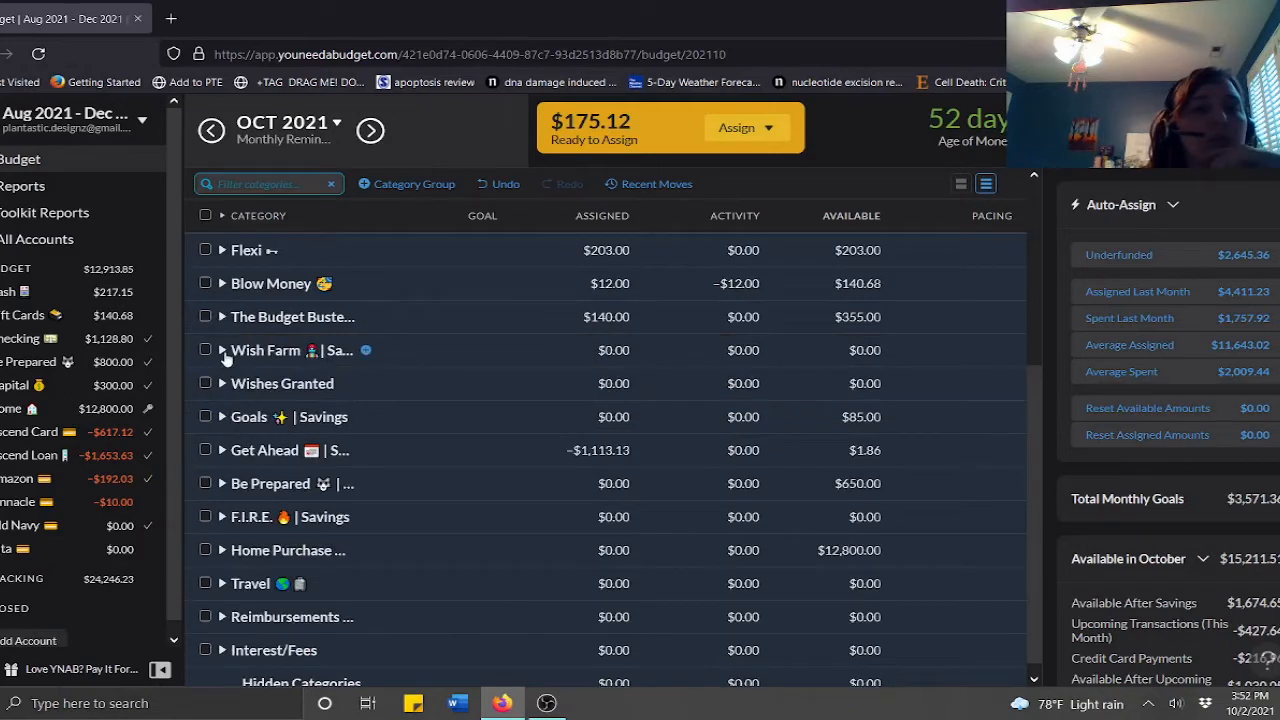
# Expand the Wish Farm and Wishes Granted groups to review their categories, and collapse both again
pyautogui.click(223, 351)
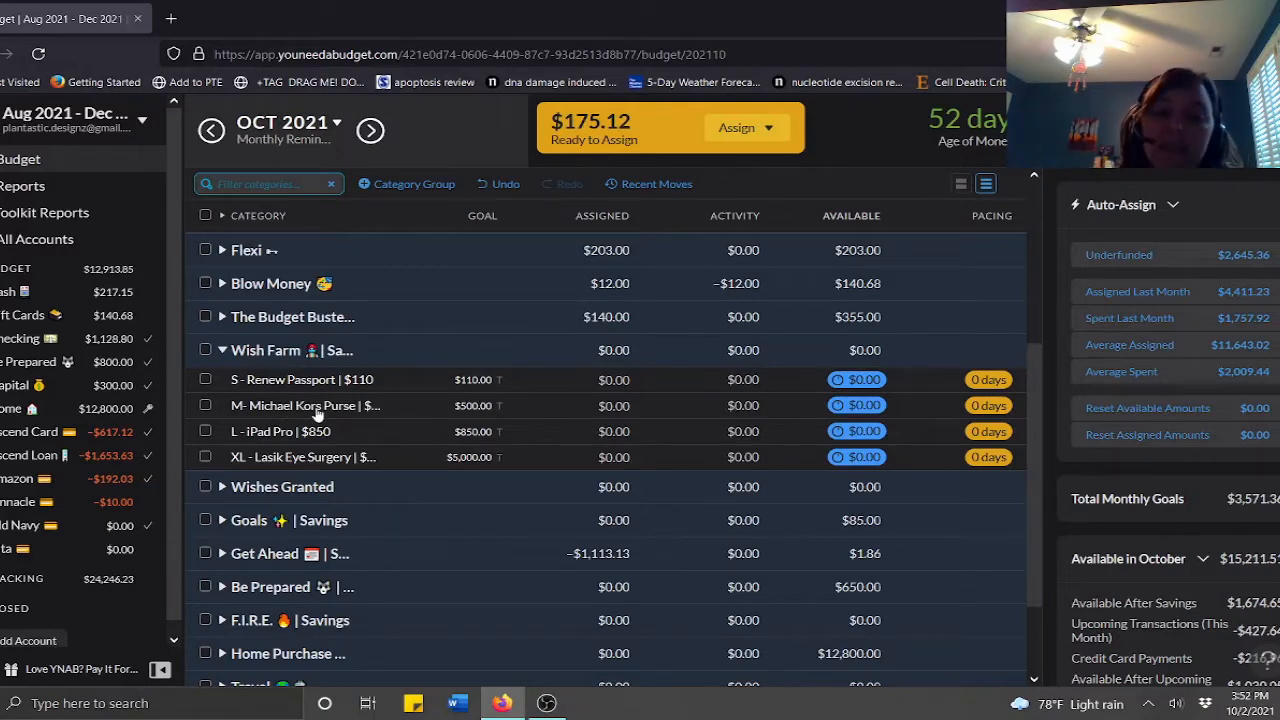
pyautogui.click(222, 351)
pyautogui.click(222, 384)
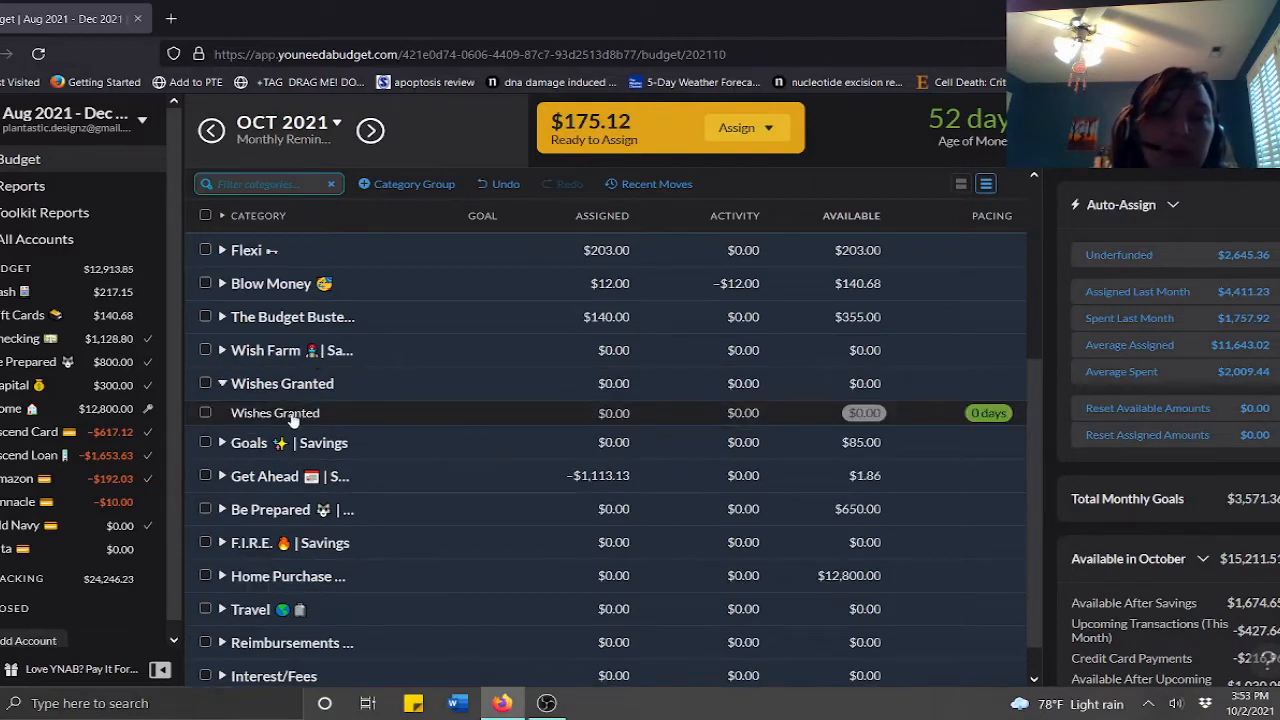
pyautogui.click(223, 351)
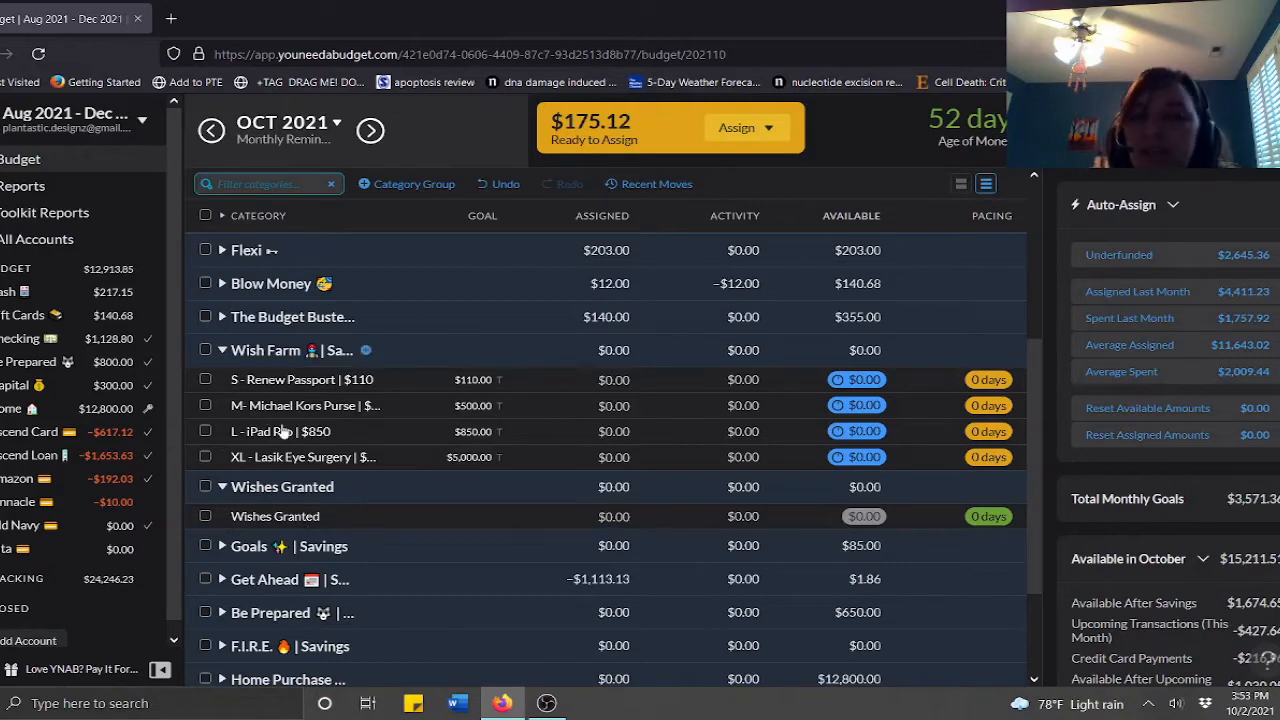
pyautogui.click(222, 351)
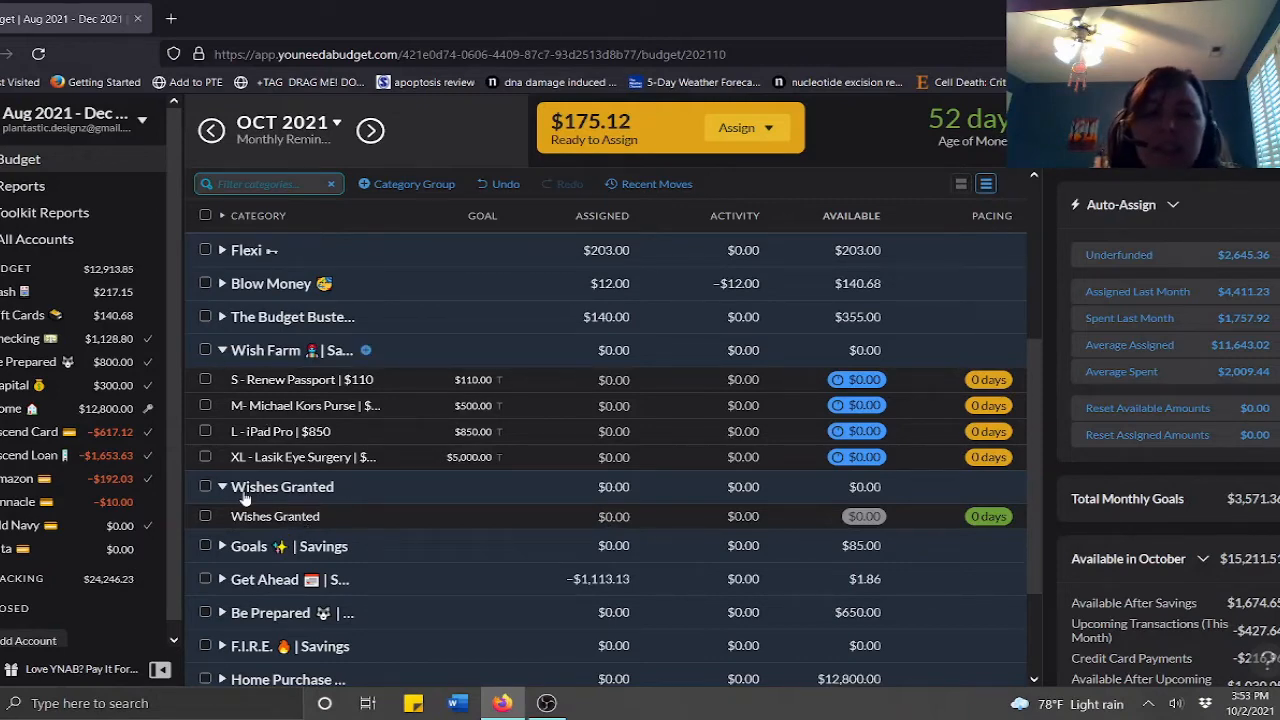
pyautogui.click(223, 487)
# Expand the Goals savings group and review its categories and targets, starting with Body Art
pyautogui.click(223, 418)
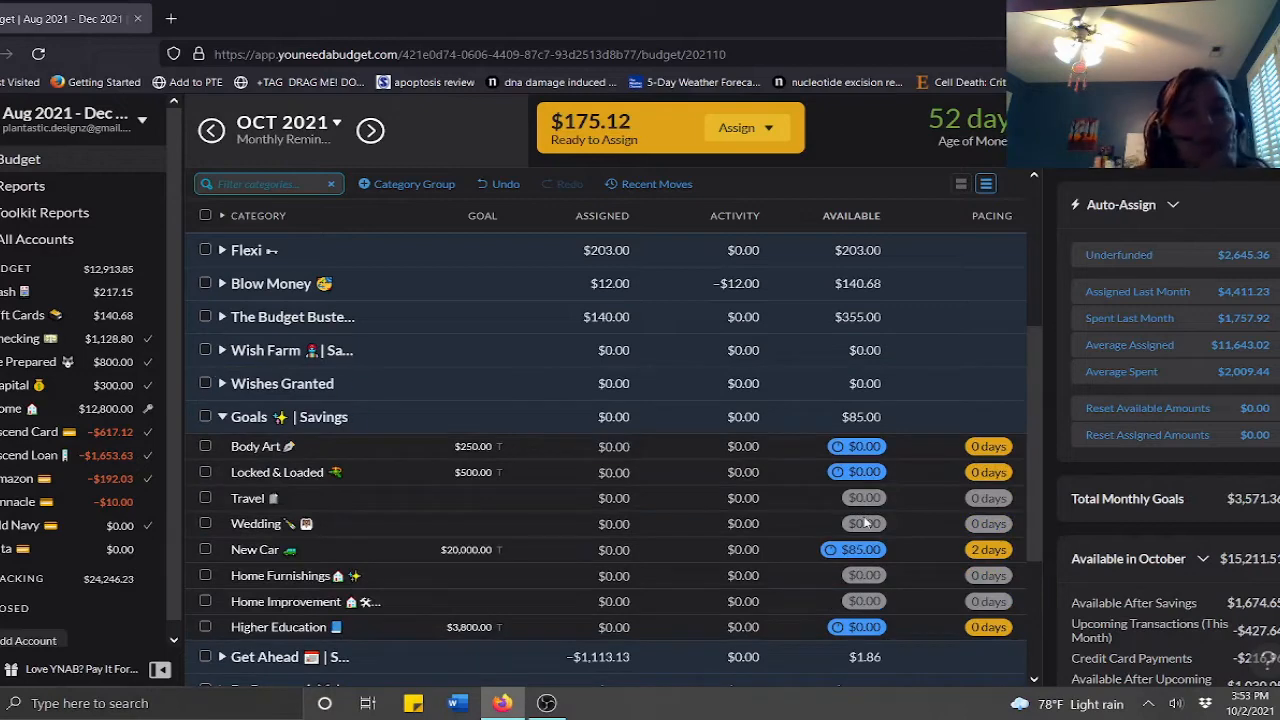
pyautogui.scroll(-1, 280, 480)
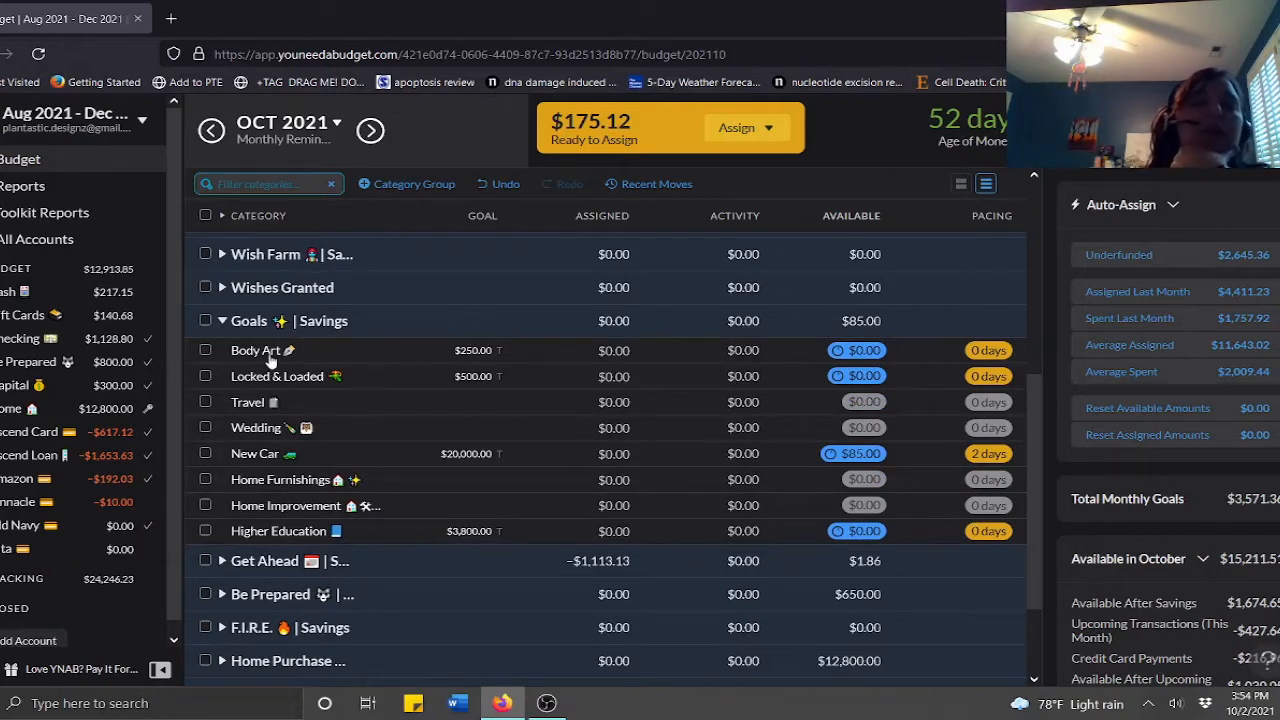
pyautogui.moveTo(270, 360)
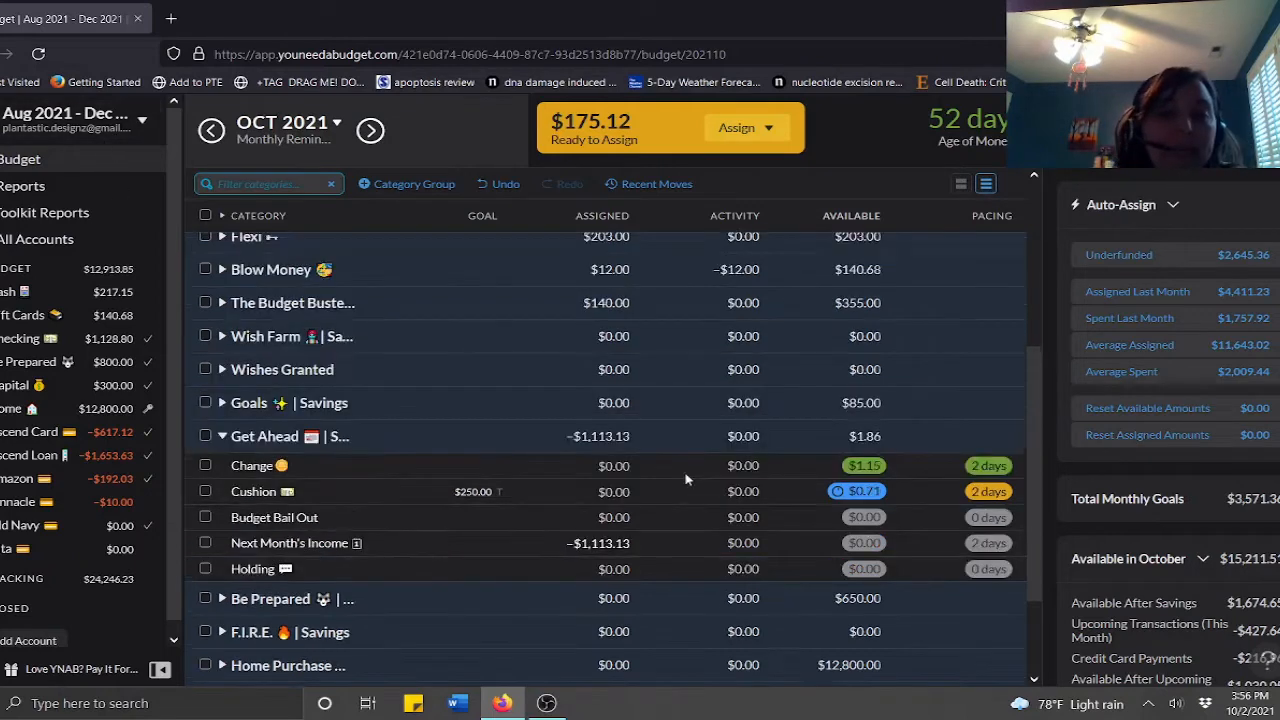
# Review Cushion, Budget Bail Out, Next Month's Income and Holding in the Get Ahead group, and collapse the group
pyautogui.scroll(-1, 686, 477)
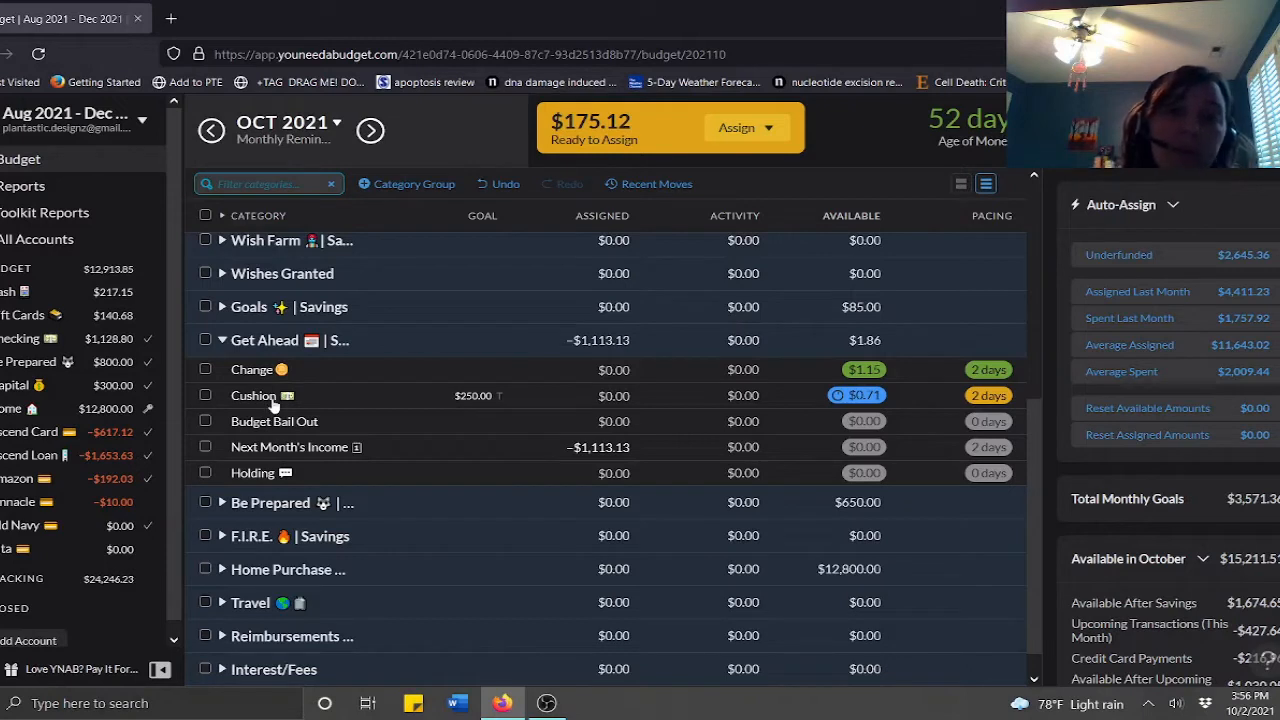
pyautogui.click(532, 396)
pyautogui.click(530, 423)
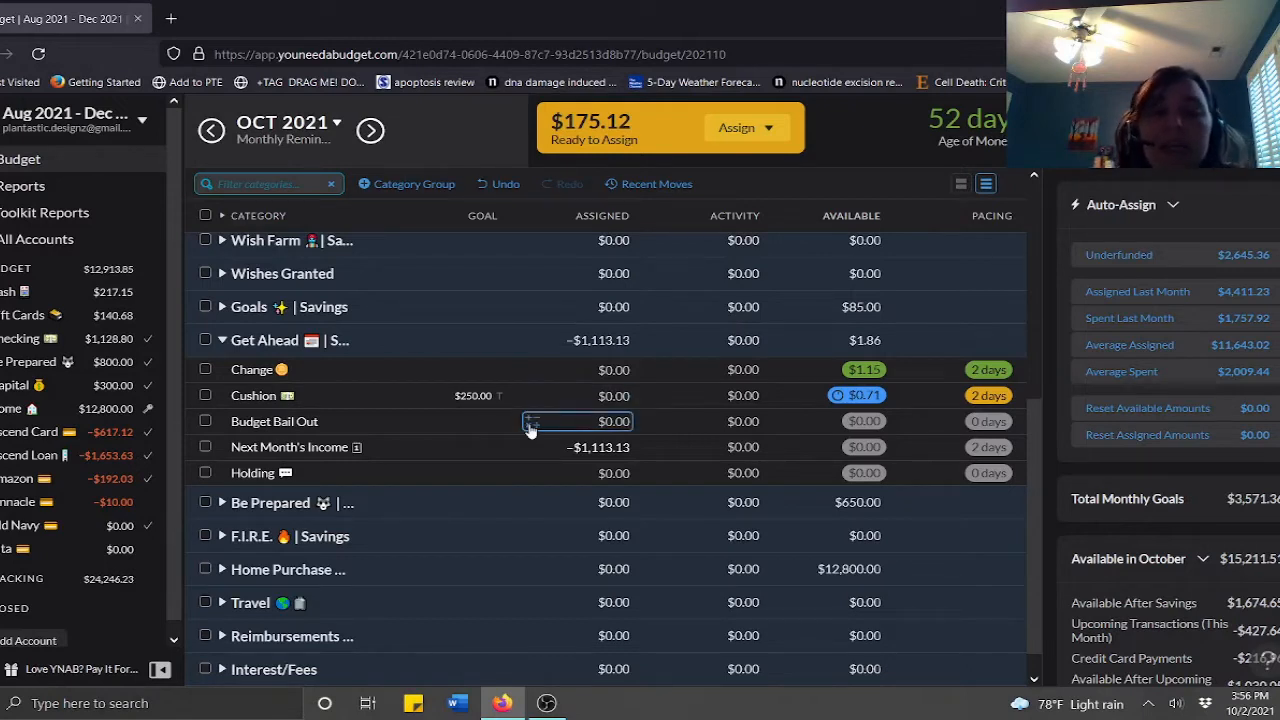
pyautogui.click(377, 428)
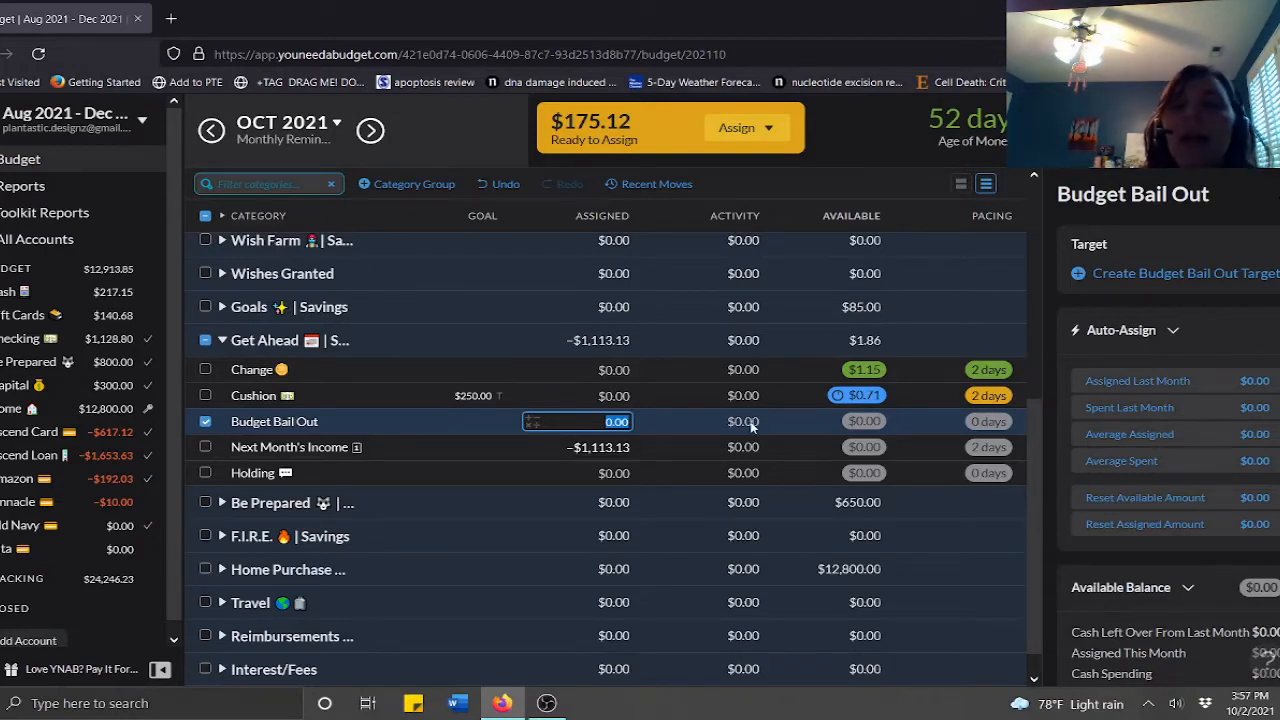
pyautogui.click(204, 424)
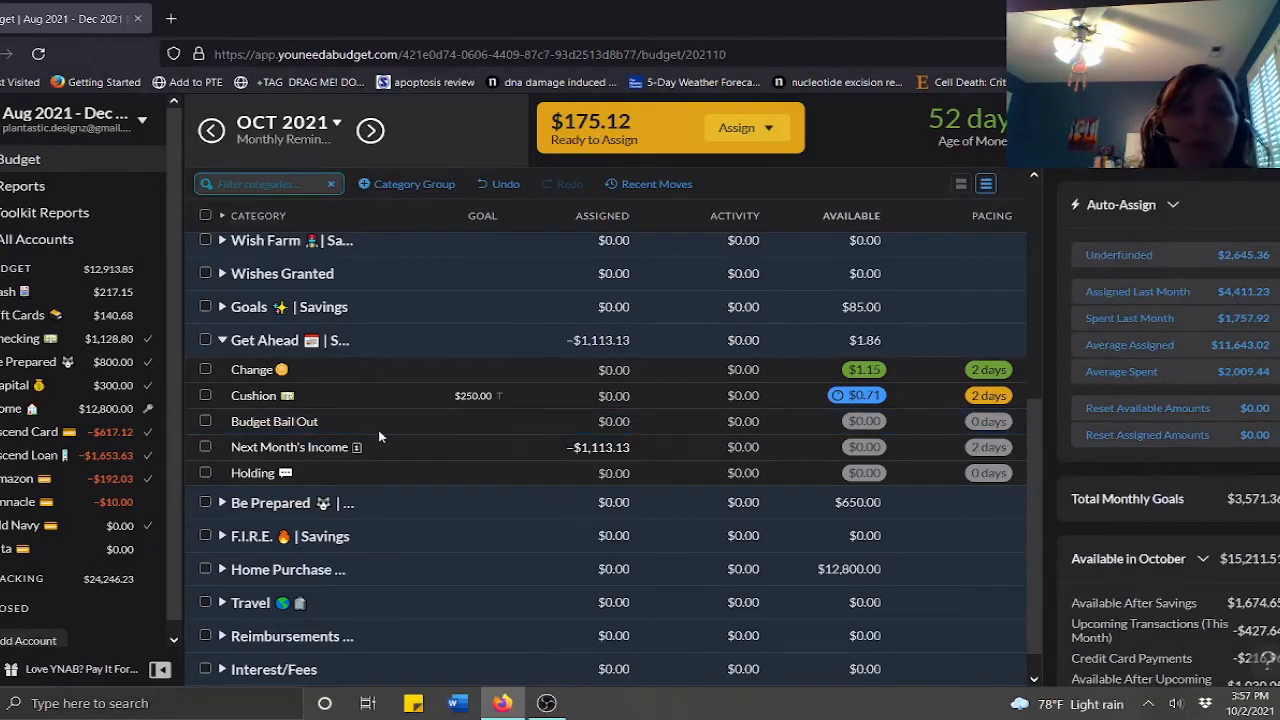
pyautogui.click(372, 454)
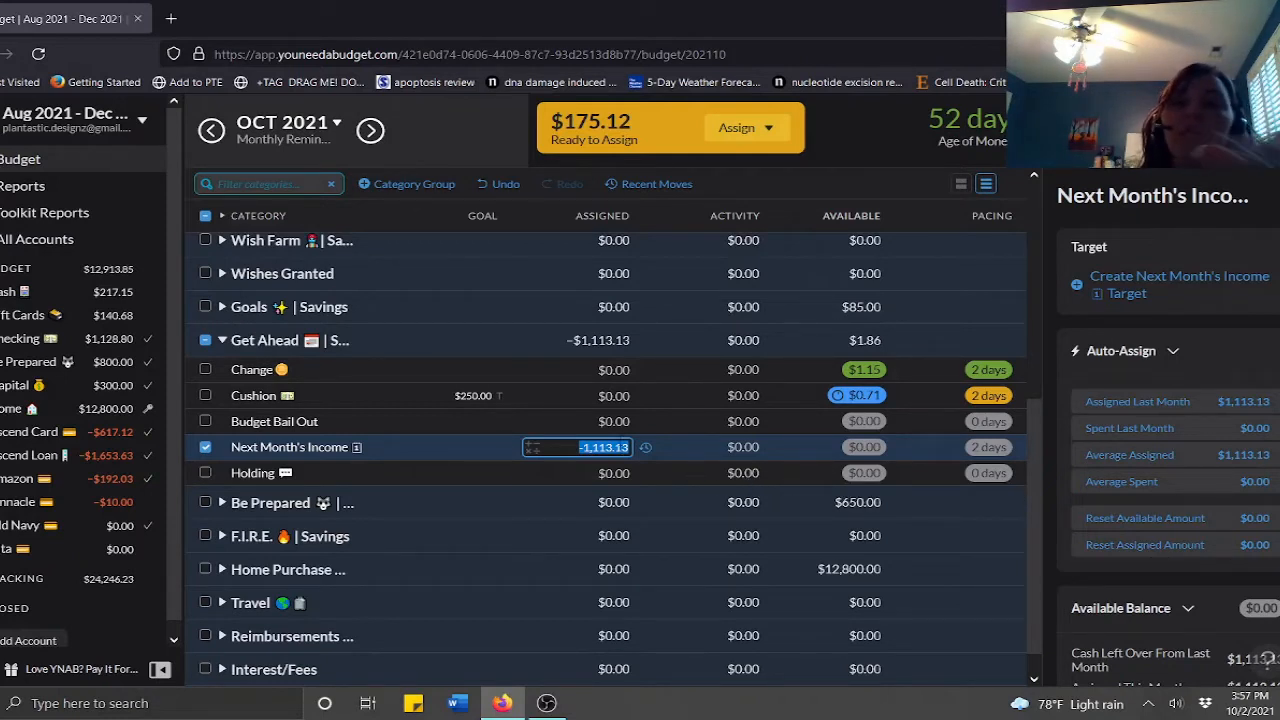
pyautogui.click(208, 450)
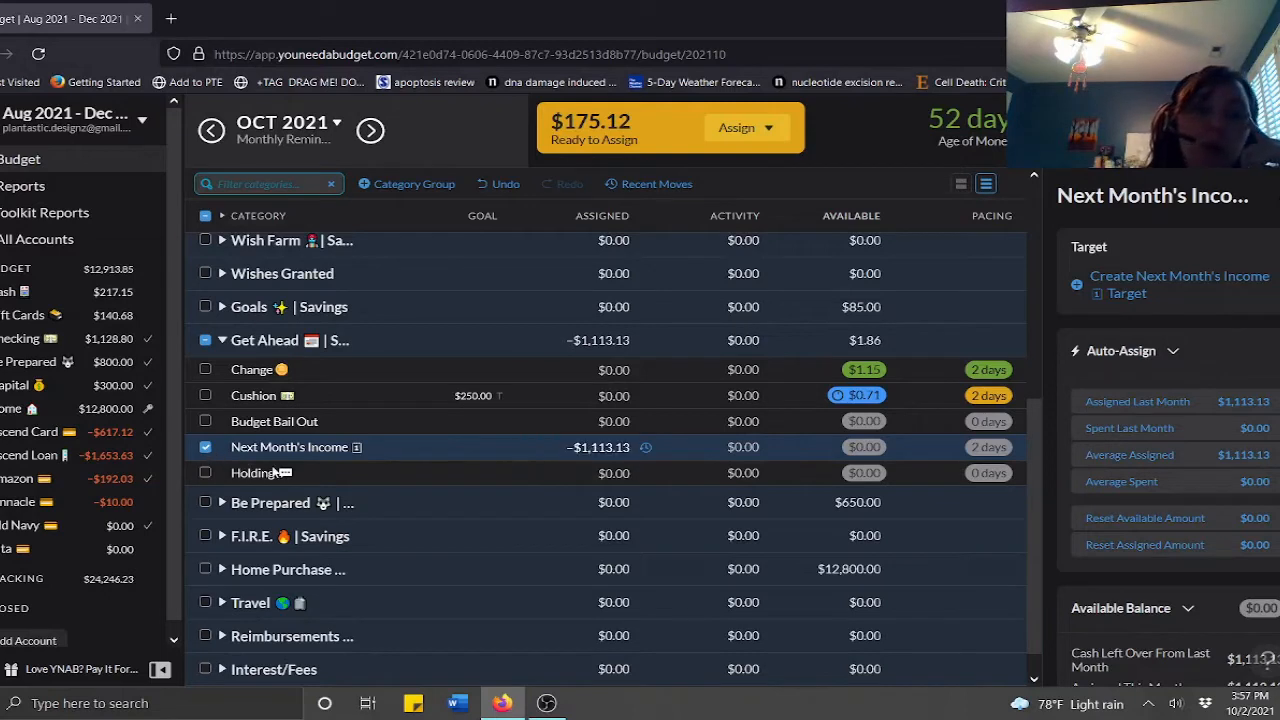
pyautogui.click(287, 475)
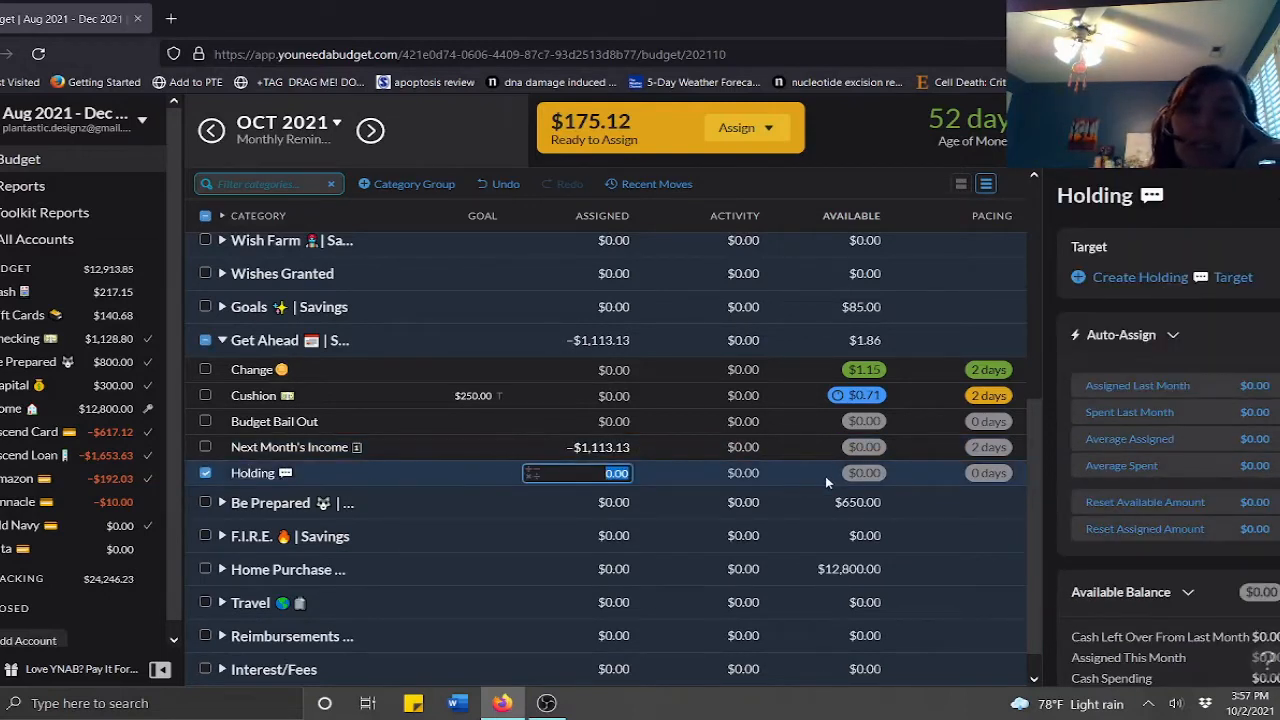
pyautogui.click(205, 474)
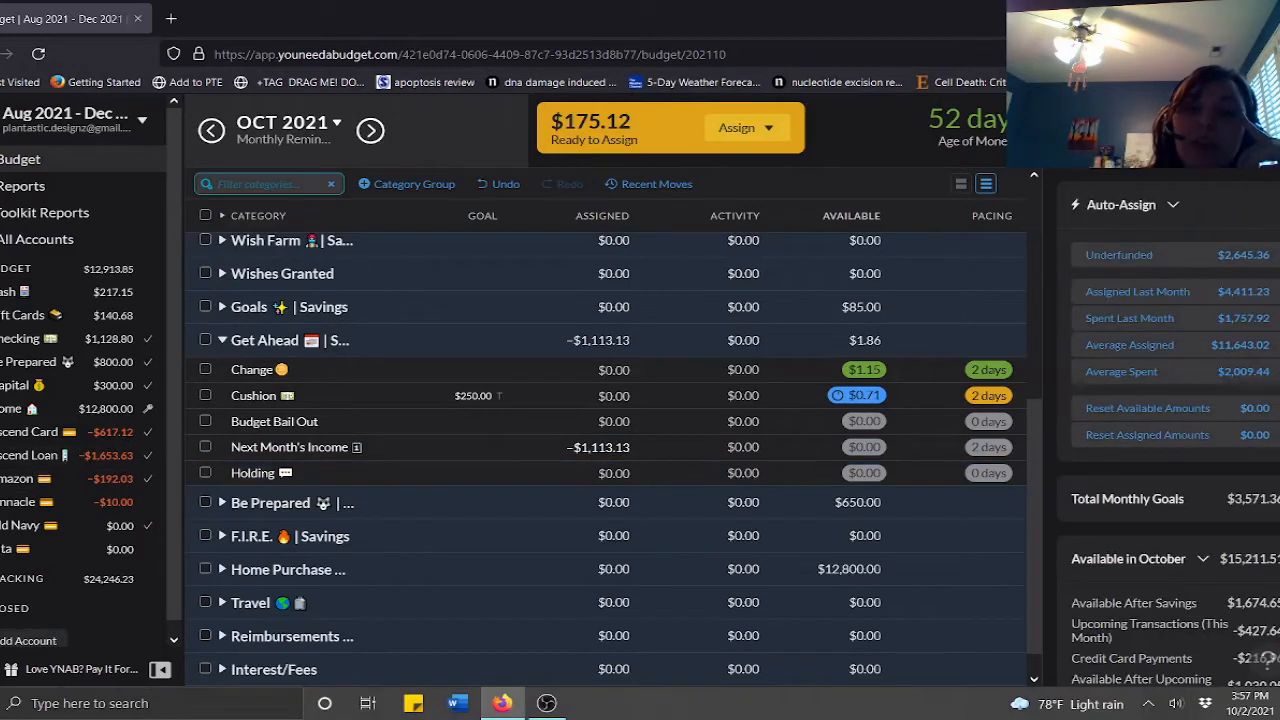
pyautogui.click(222, 340)
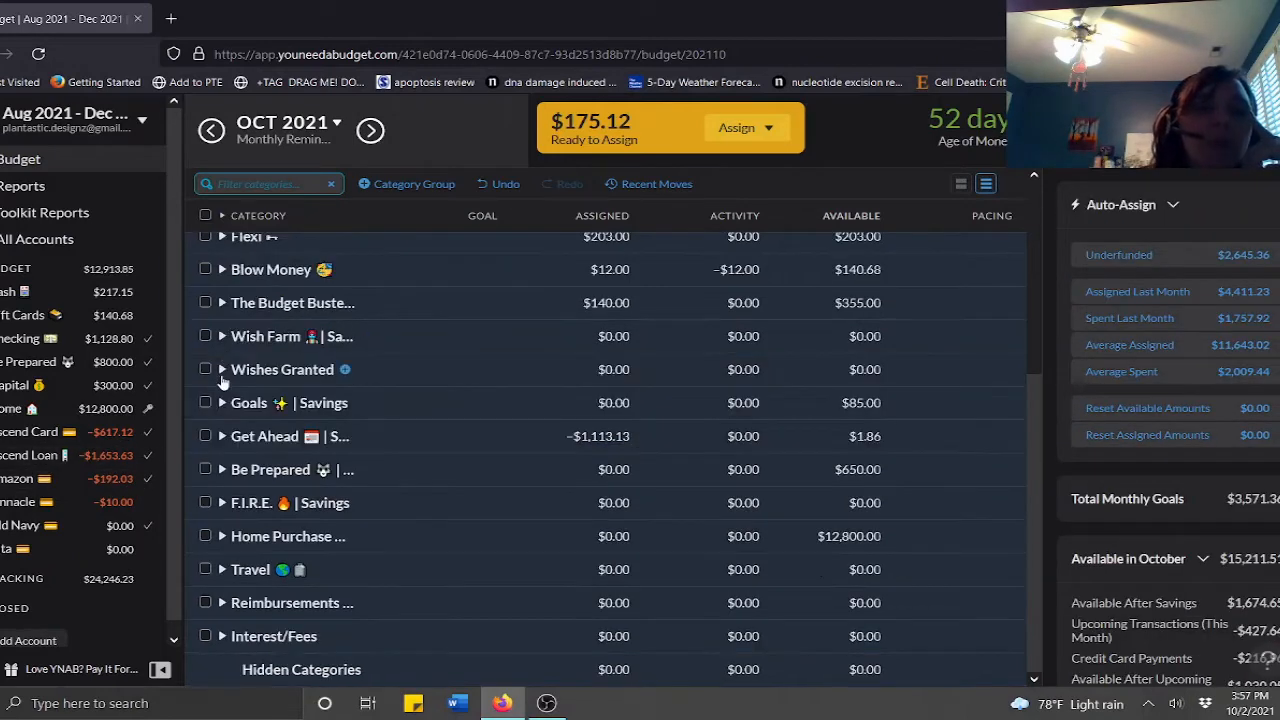
# Expand the Be Prepared group and assign $25 to Car Maintenance
pyautogui.click(222, 469)
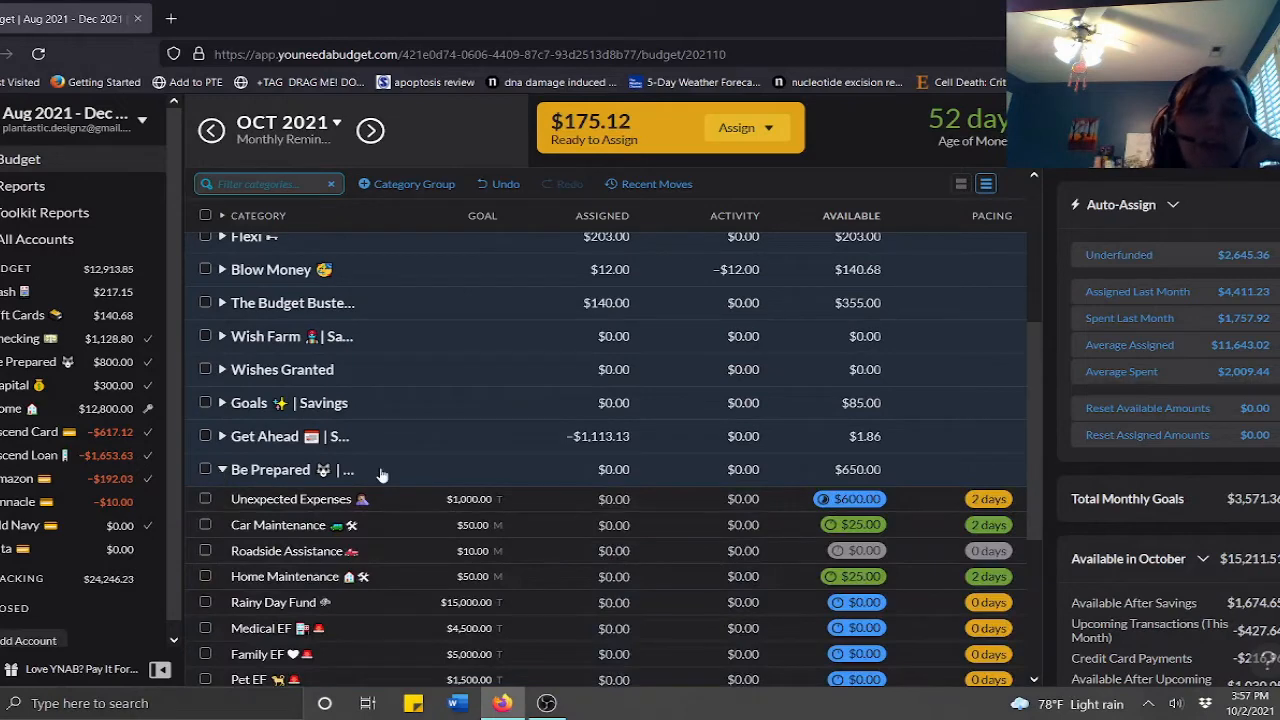
pyautogui.scroll(-3, 421, 435)
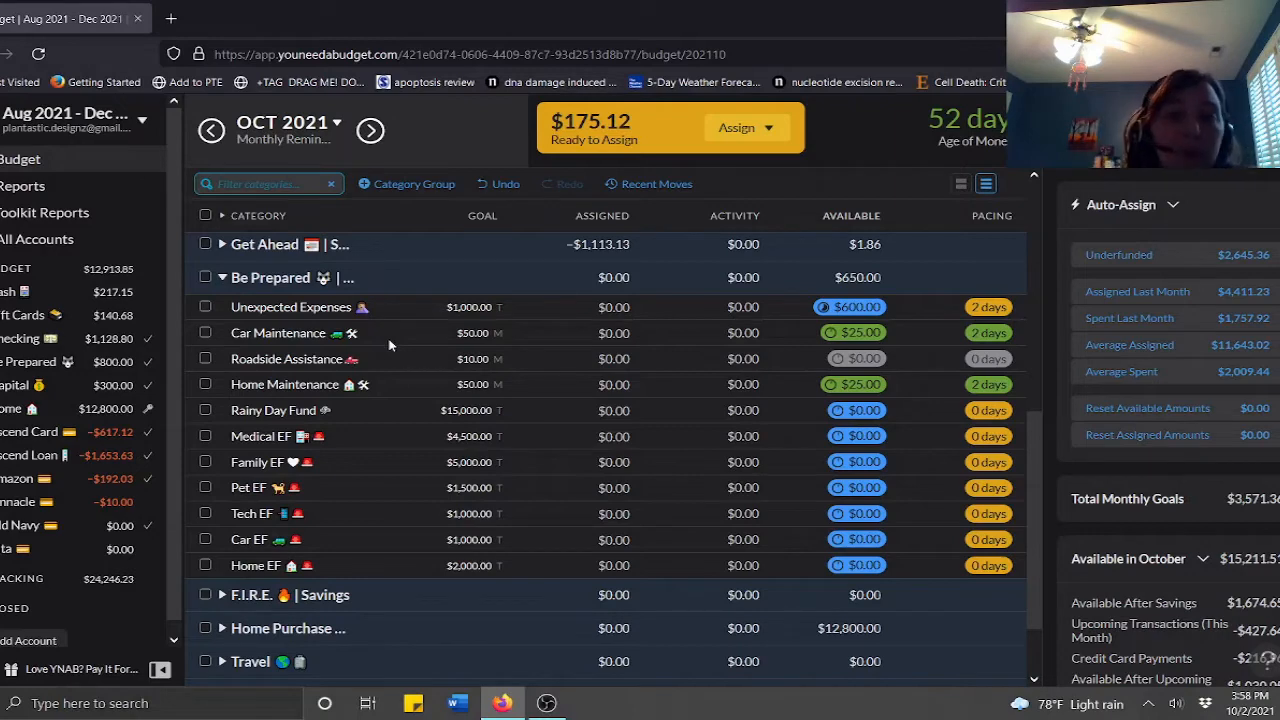
pyautogui.click(595, 334)
pyautogui.write('25')
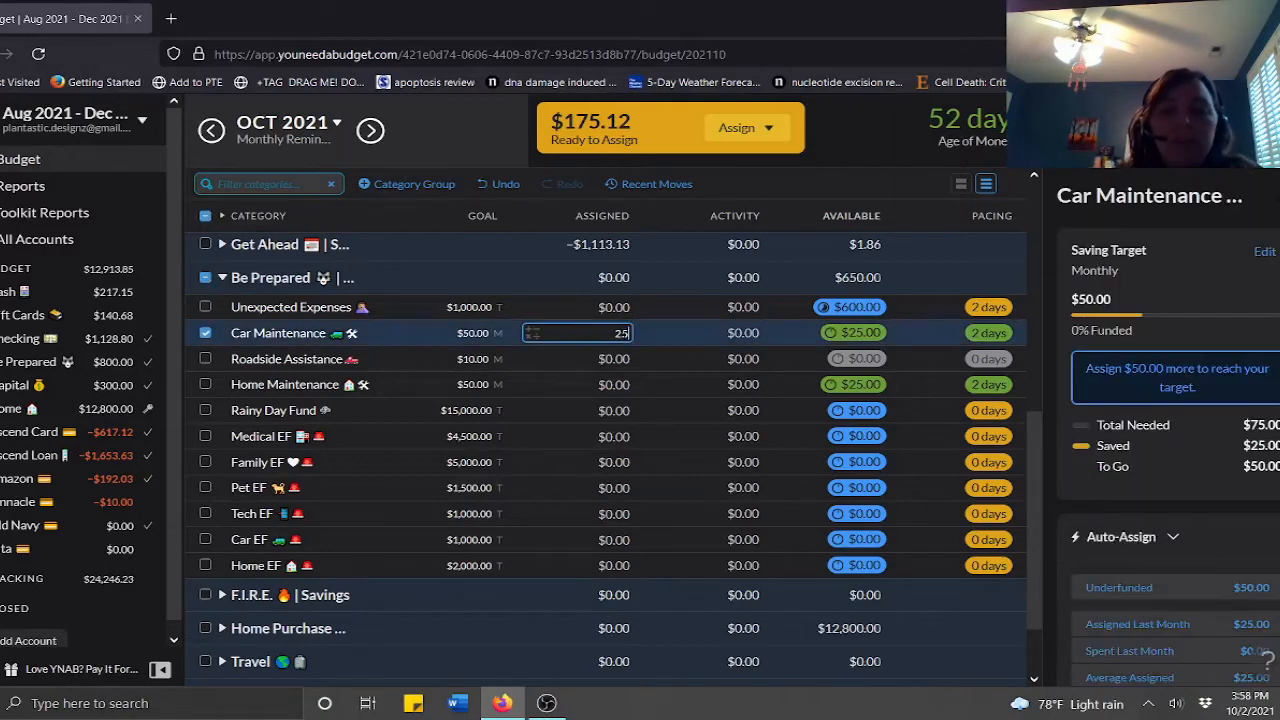
pyautogui.press('Return')
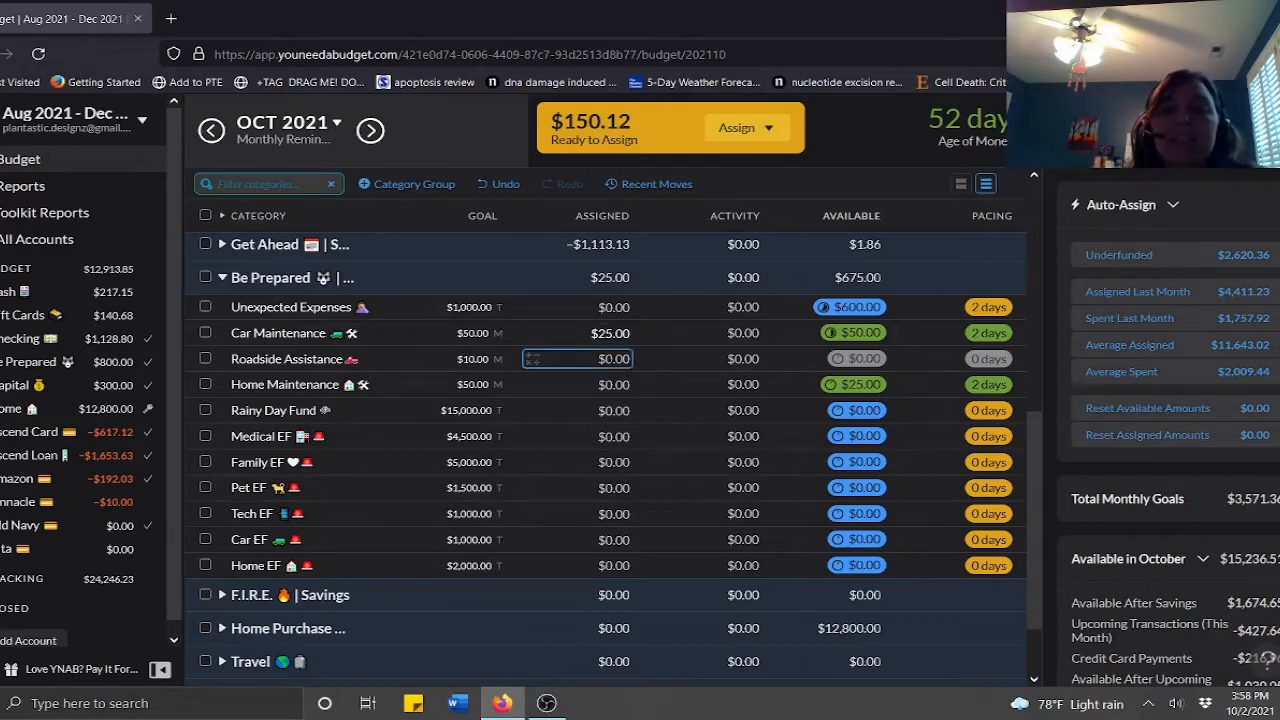
# Assign $10 to Roadside Assistance in the Be Prepared group and clear its selection
pyautogui.click(533, 358)
pyautogui.write('1')
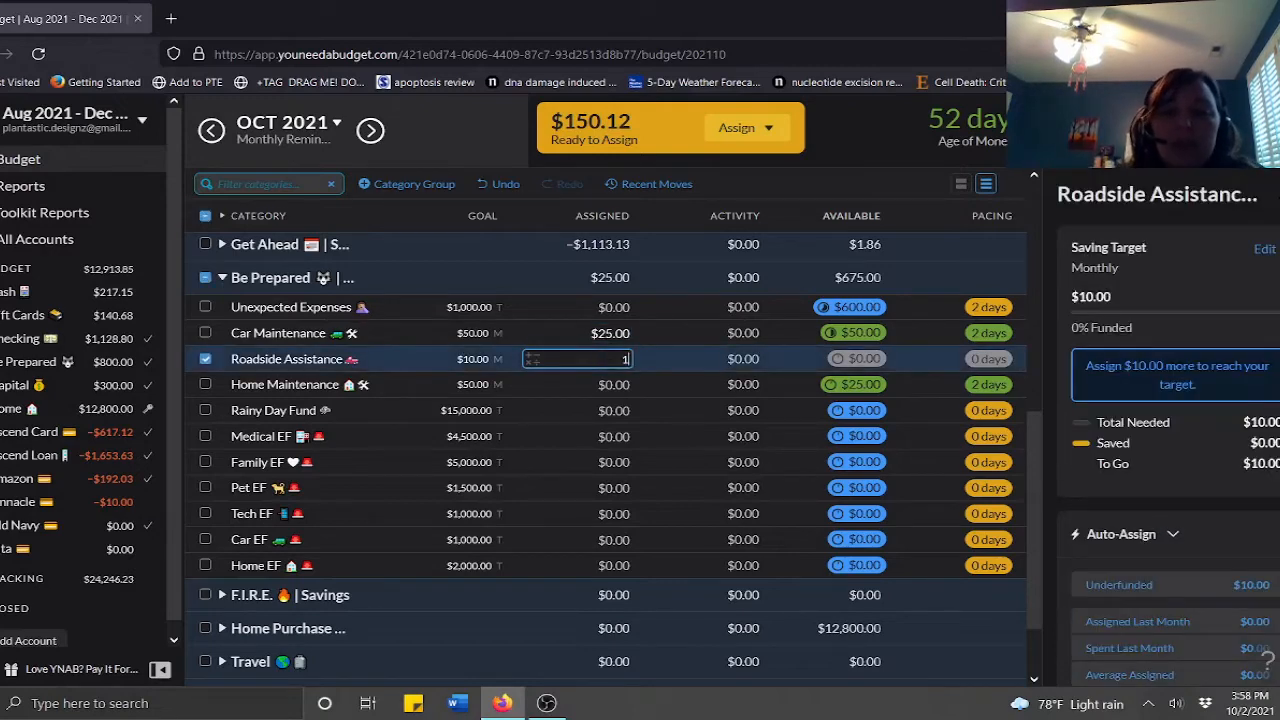
pyautogui.write('0')
pyautogui.press('Return')
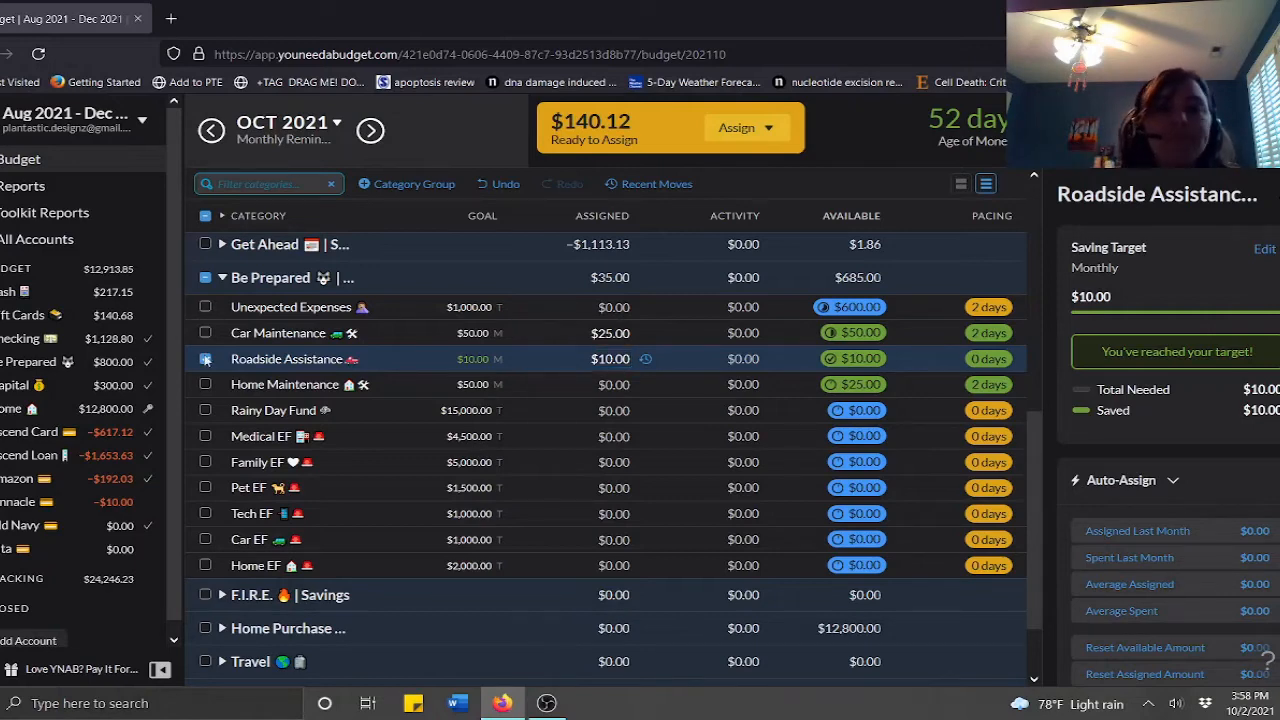
pyautogui.click(205, 359)
# Assign $25 to Home Maintenance in the Be Prepared group and clear its selection
pyautogui.click(569, 388)
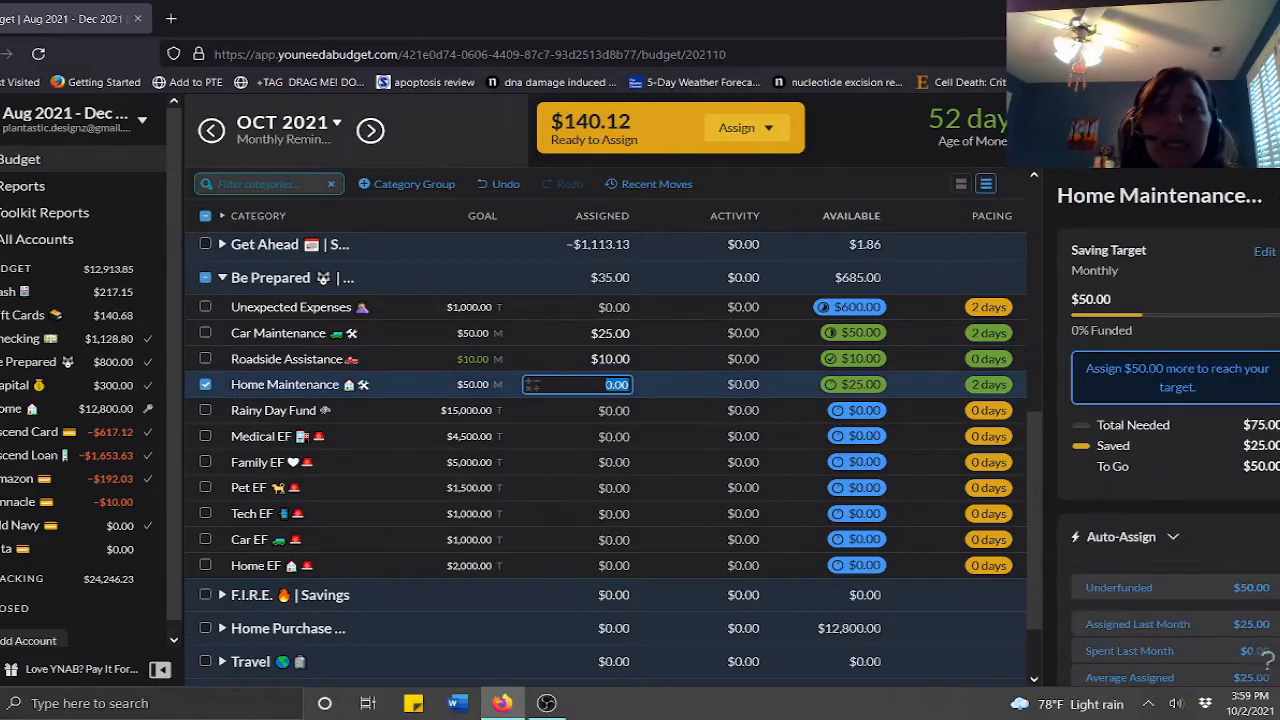
pyautogui.write('25')
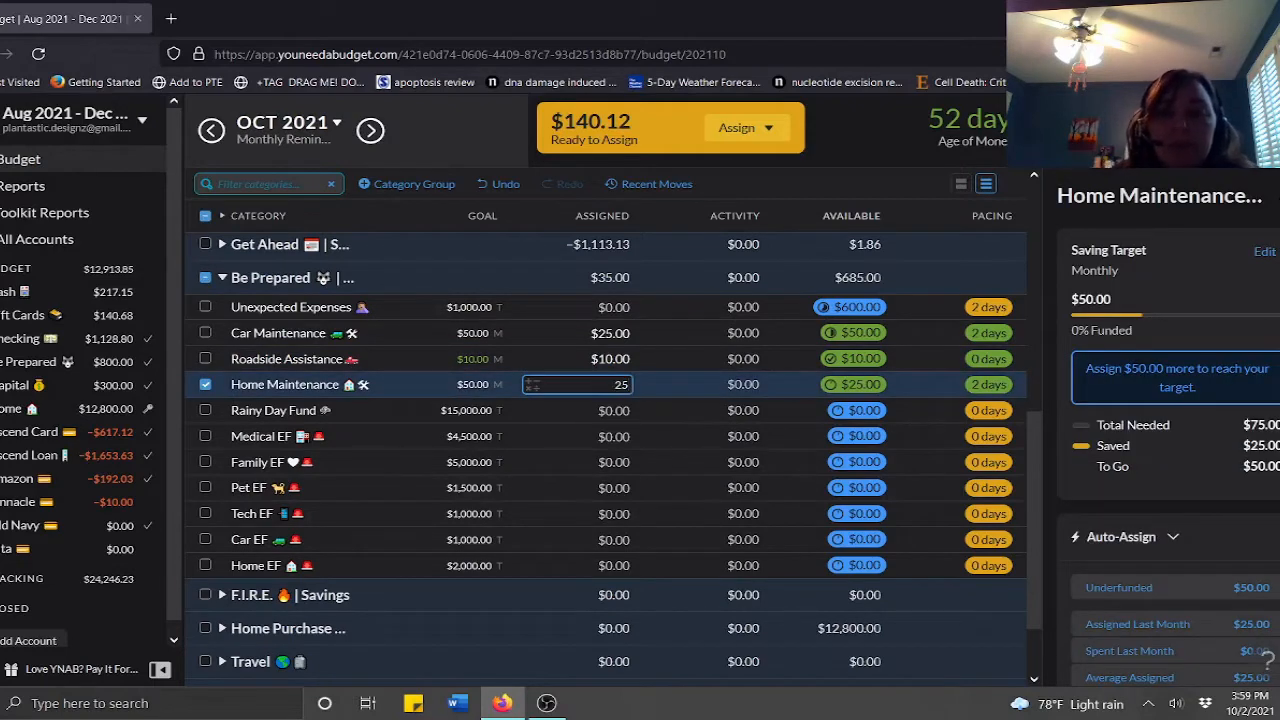
pyautogui.press('Return')
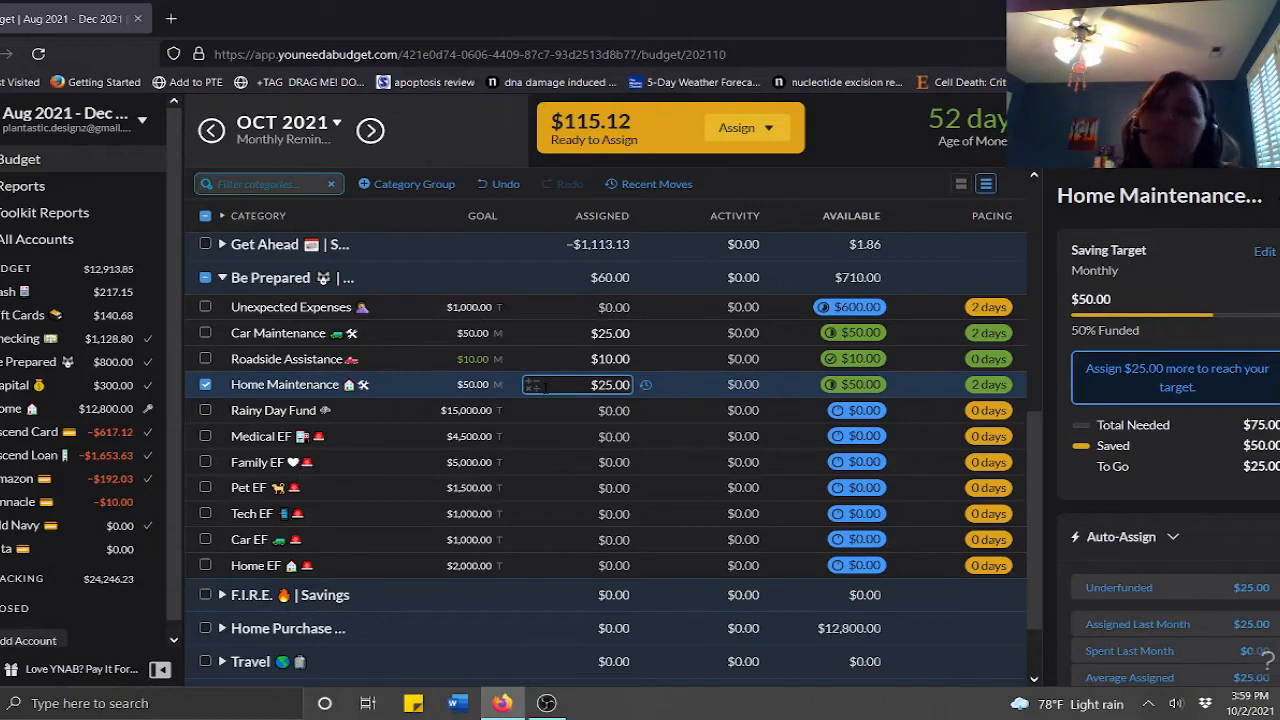
pyautogui.click(206, 385)
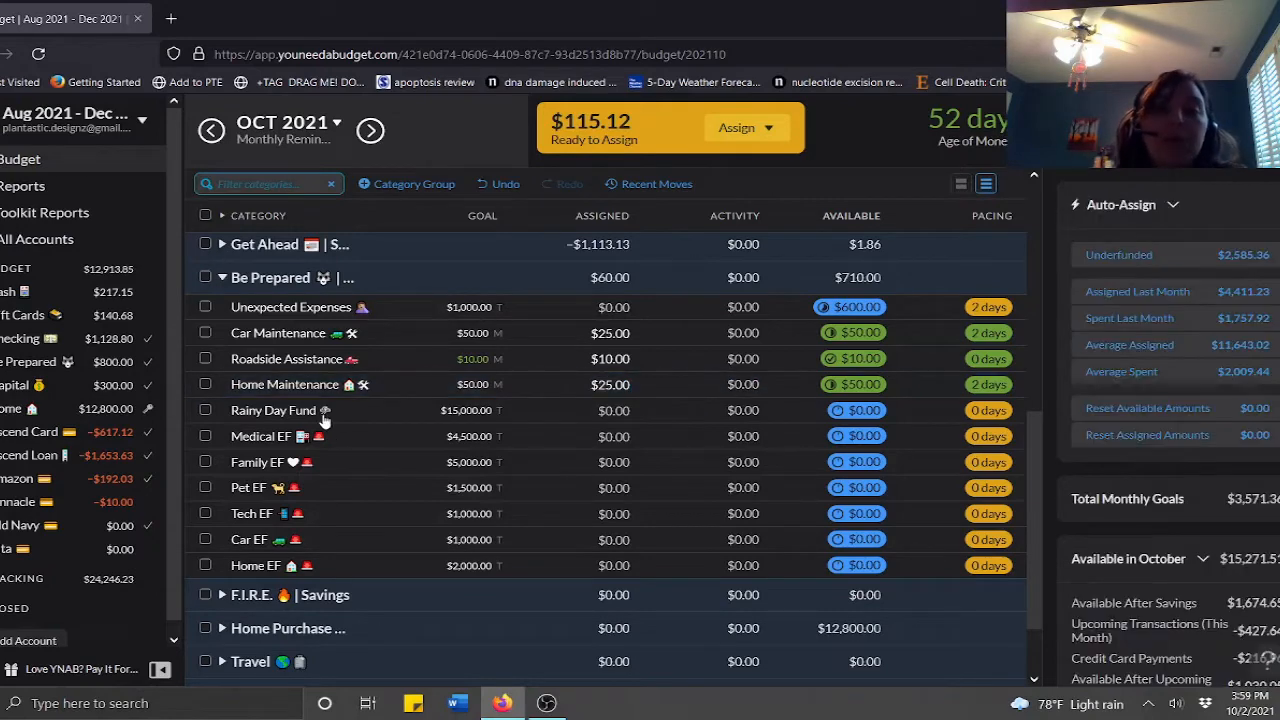
# Review the Rainy Day Fund target, and examine the Medical EF target and its notes on deductibles and HSA contributions
pyautogui.click(342, 417)
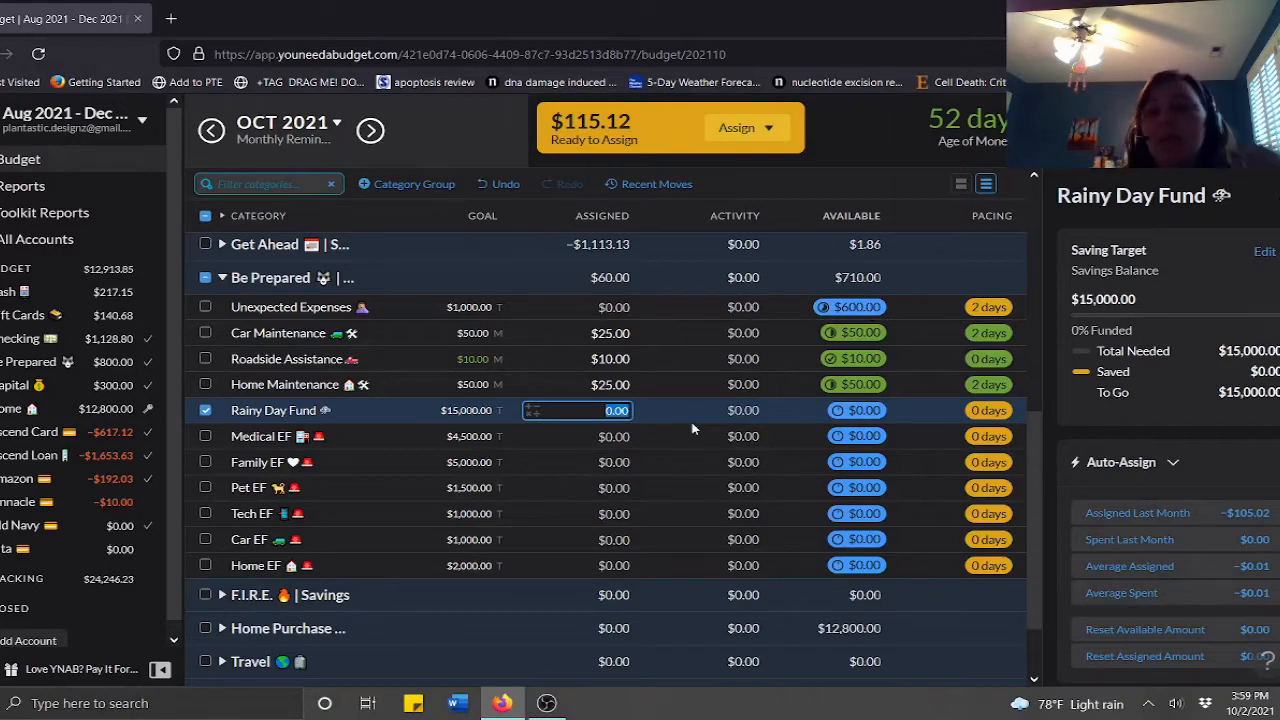
pyautogui.click(206, 411)
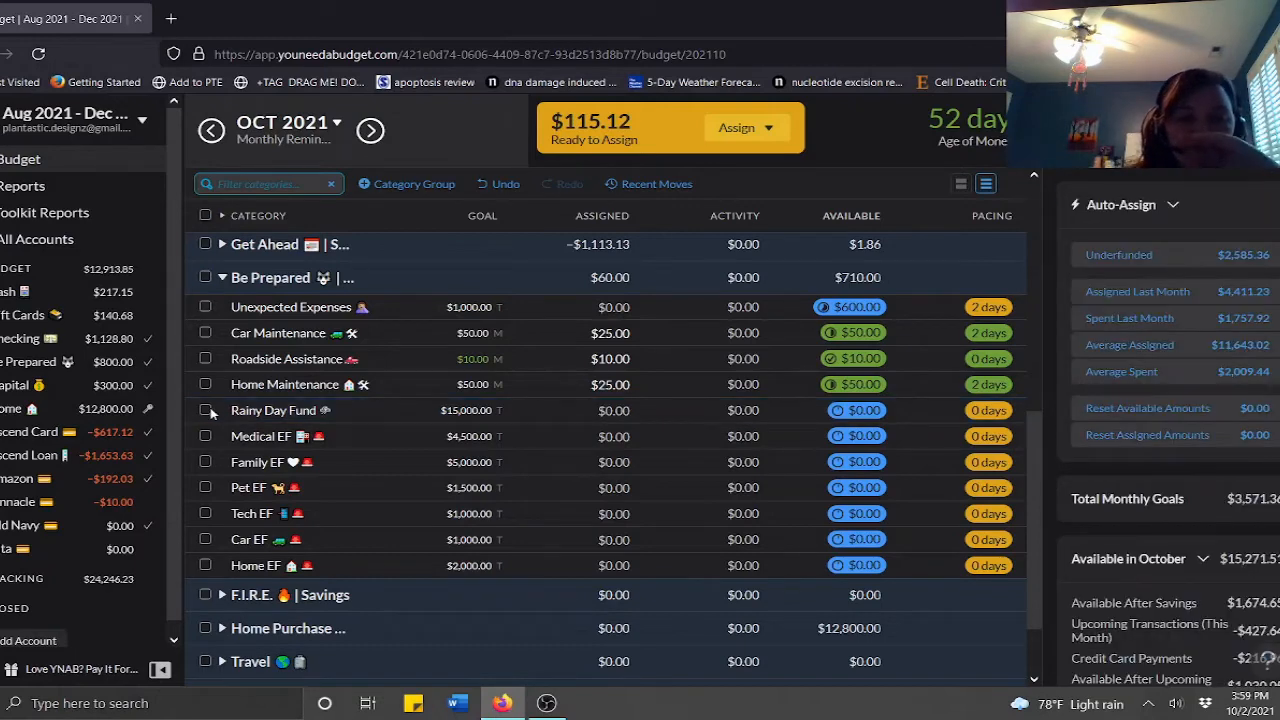
pyautogui.click(268, 446)
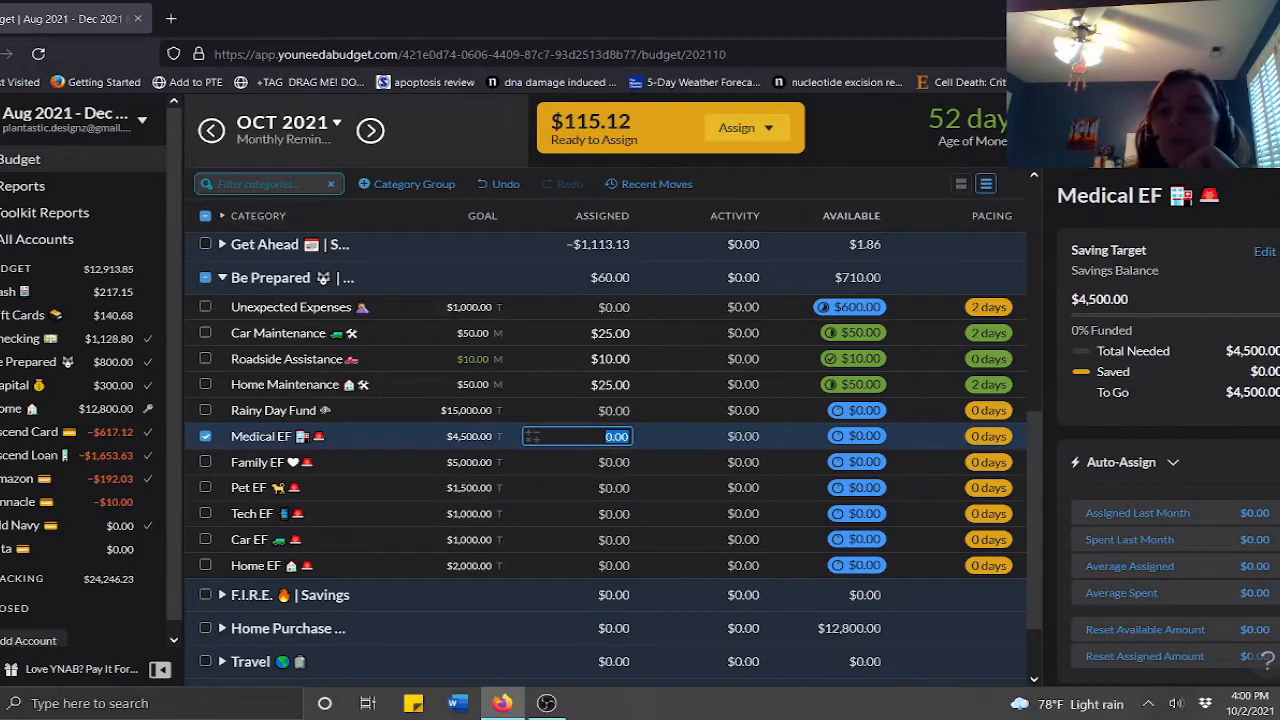
pyautogui.scroll(-4, 1110, 457)
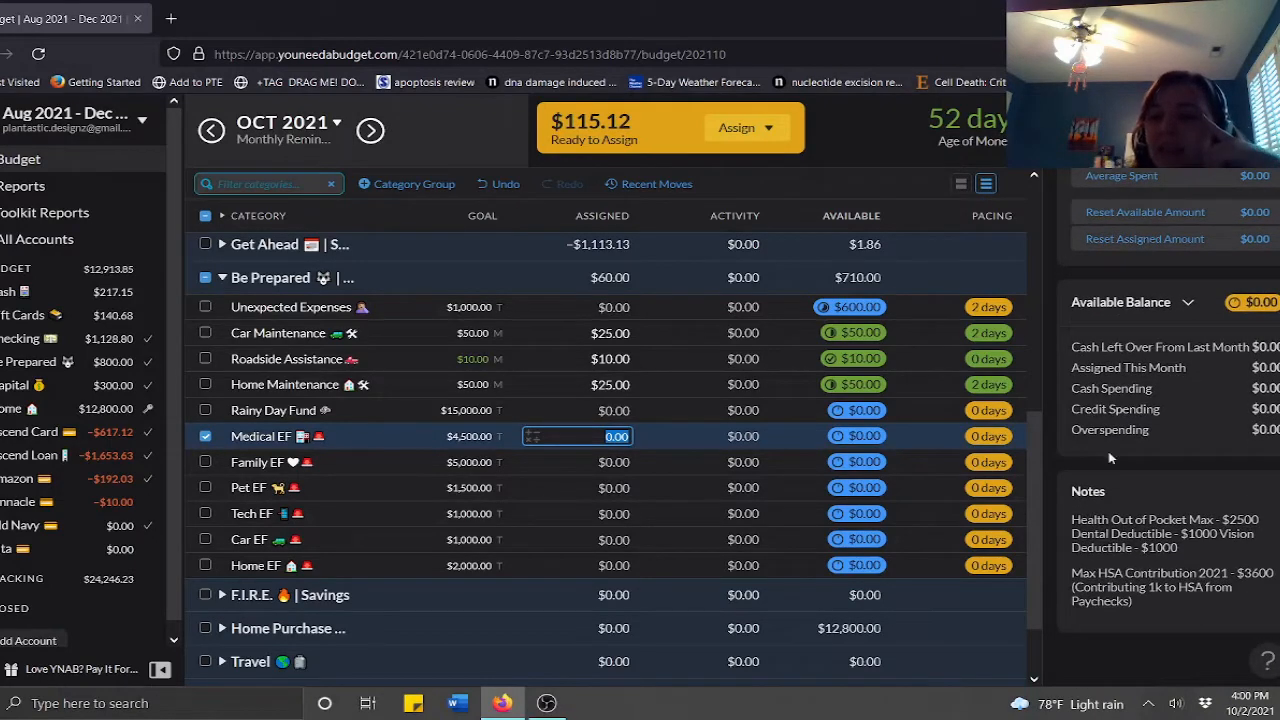
pyautogui.click(1169, 482)
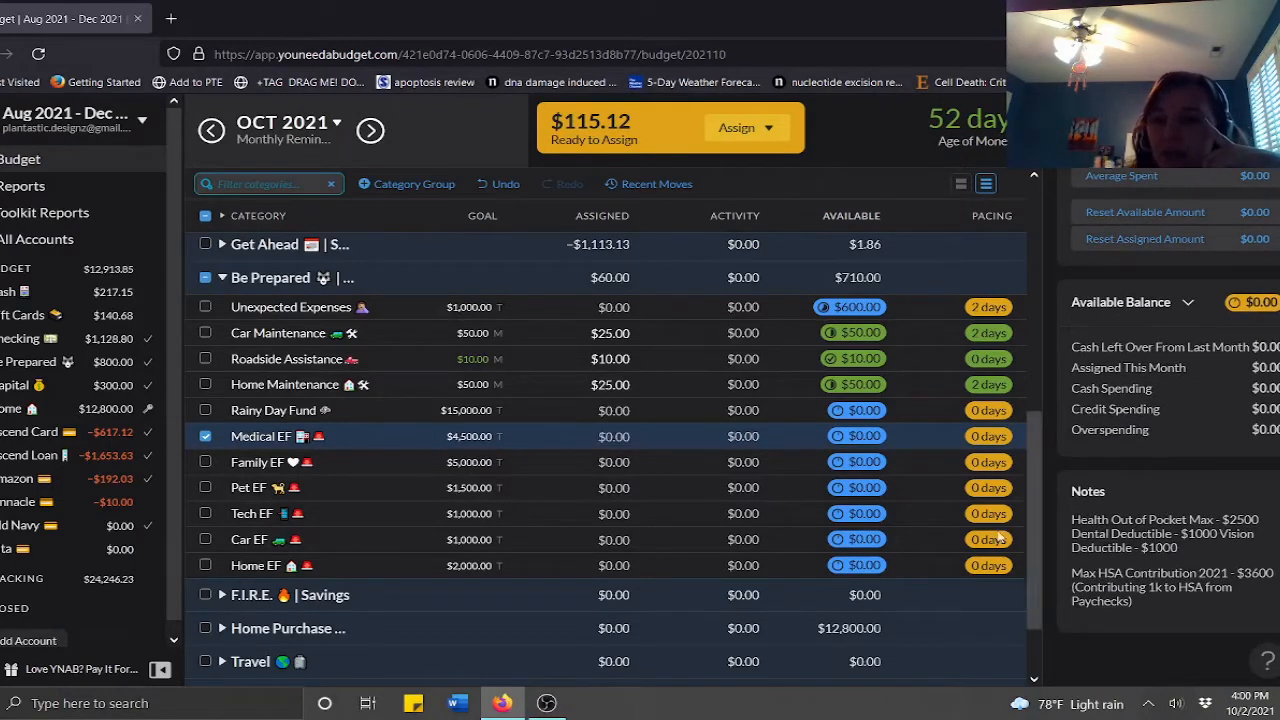
pyautogui.click(1168, 610)
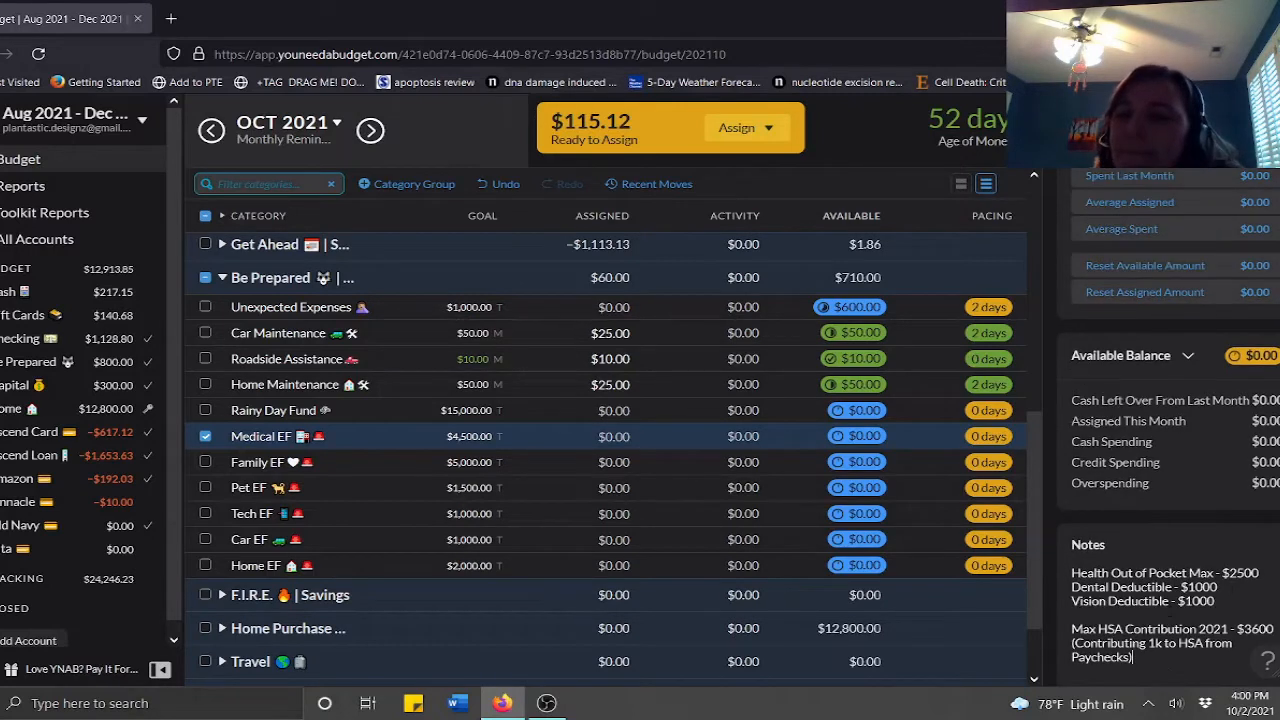
pyautogui.scroll(-1, 1208, 602)
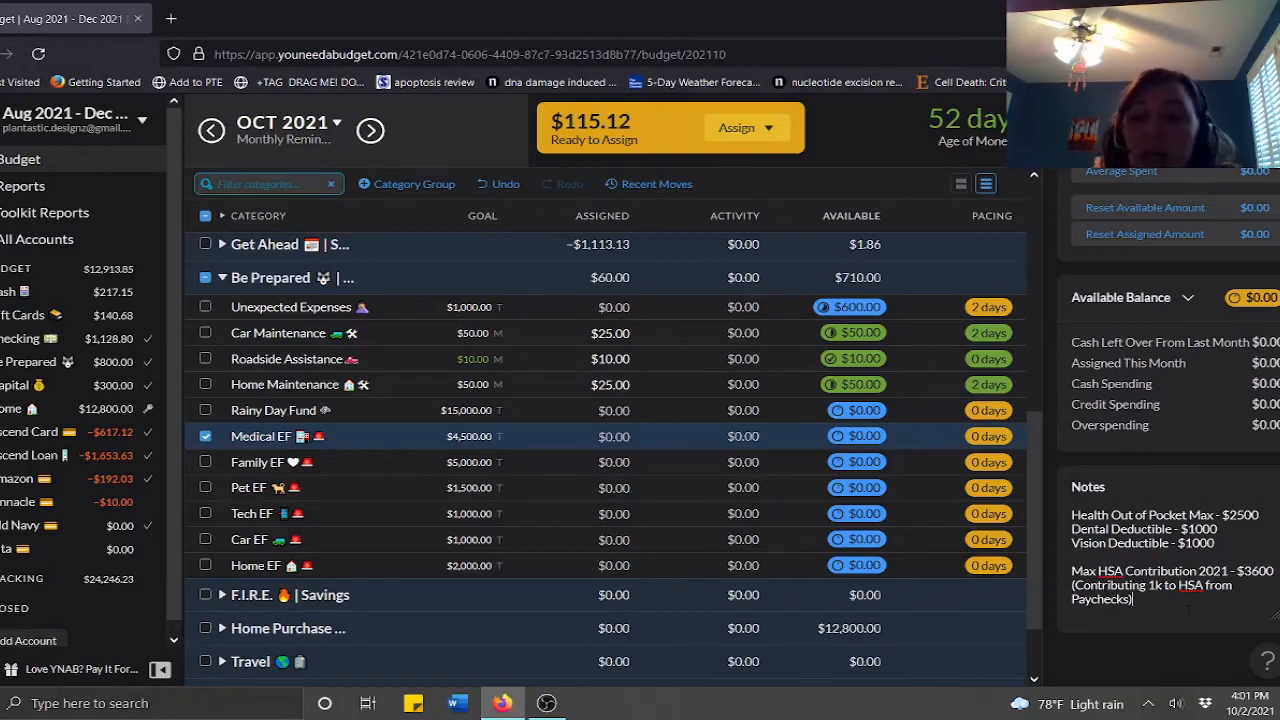
pyautogui.click(670, 446)
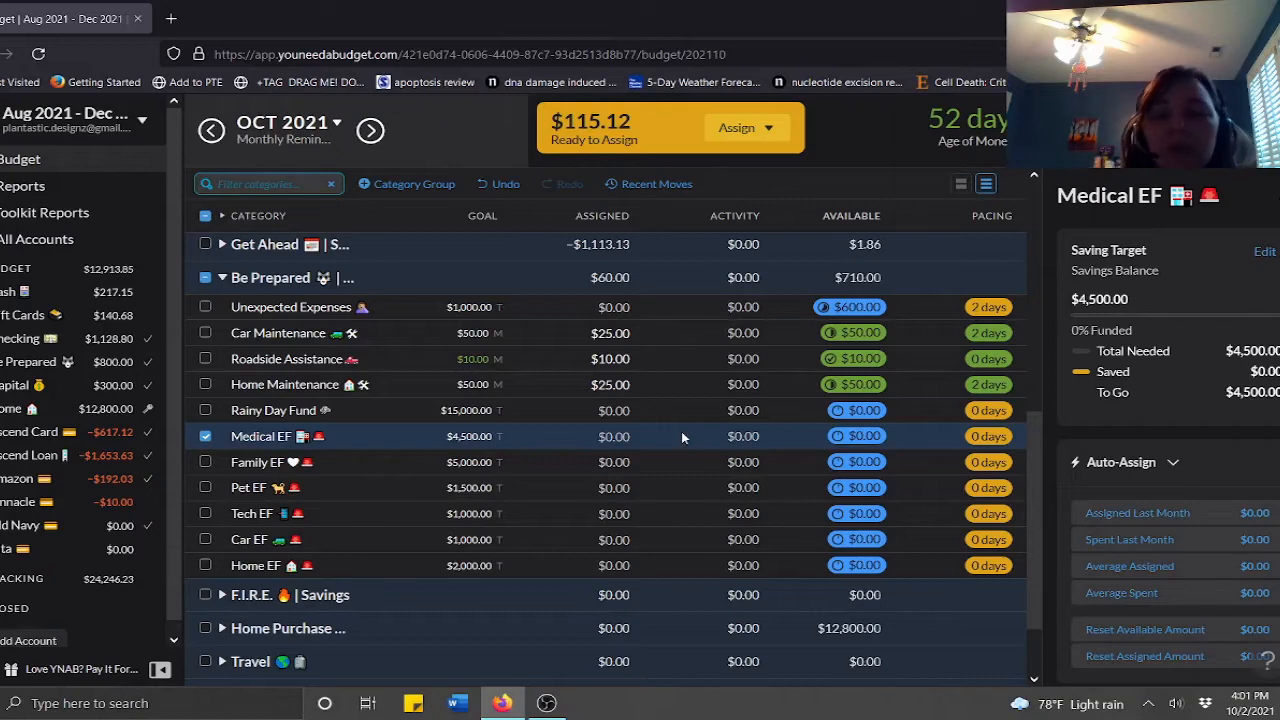
pyautogui.click(628, 440)
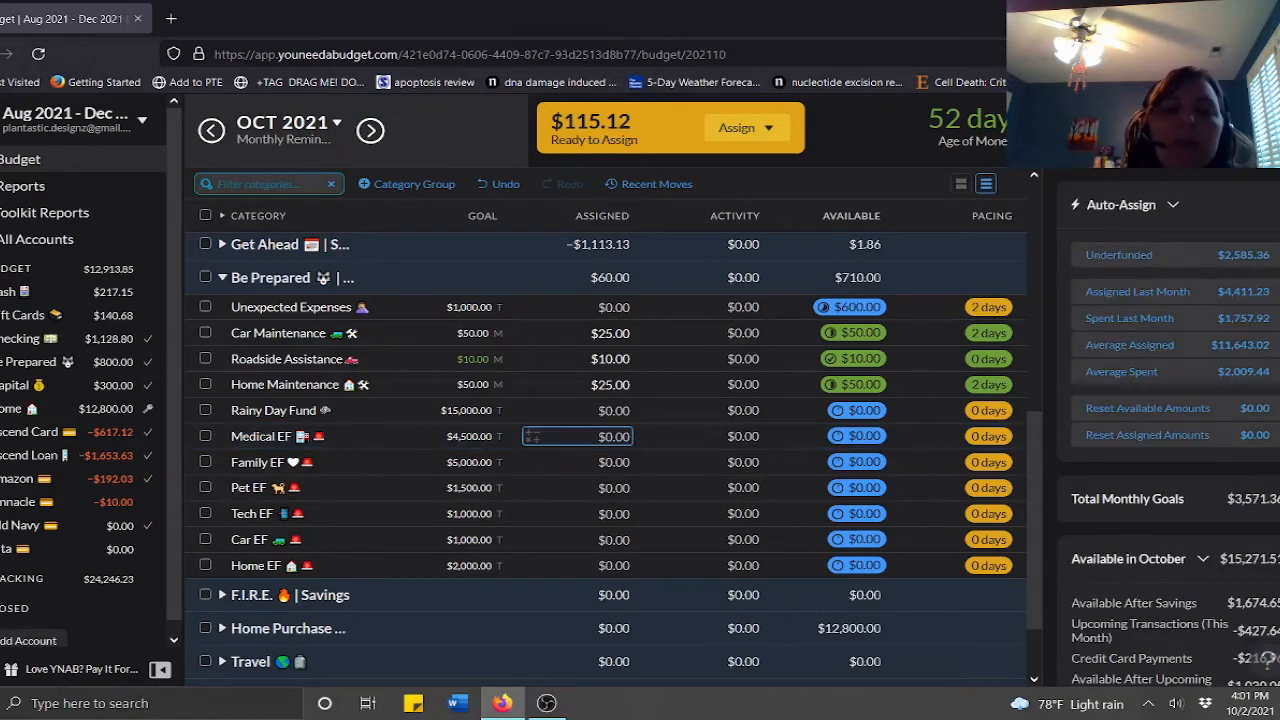
pyautogui.click(363, 439)
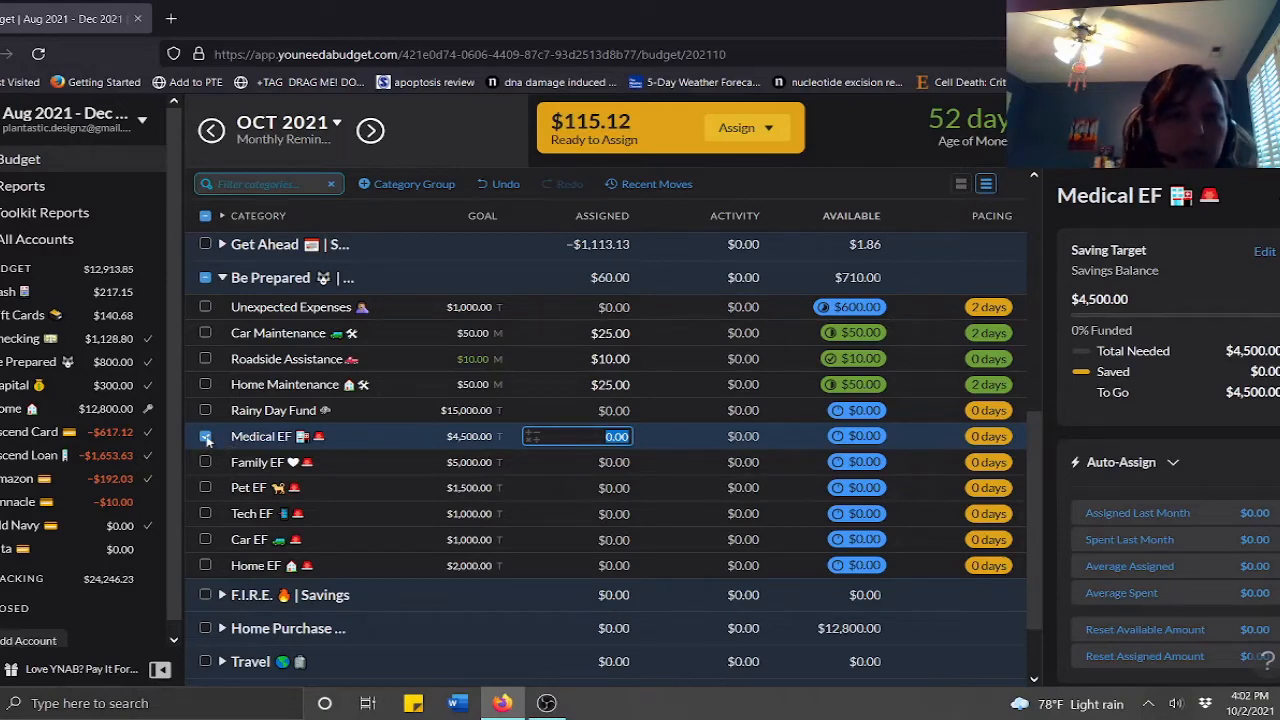
pyautogui.click(206, 438)
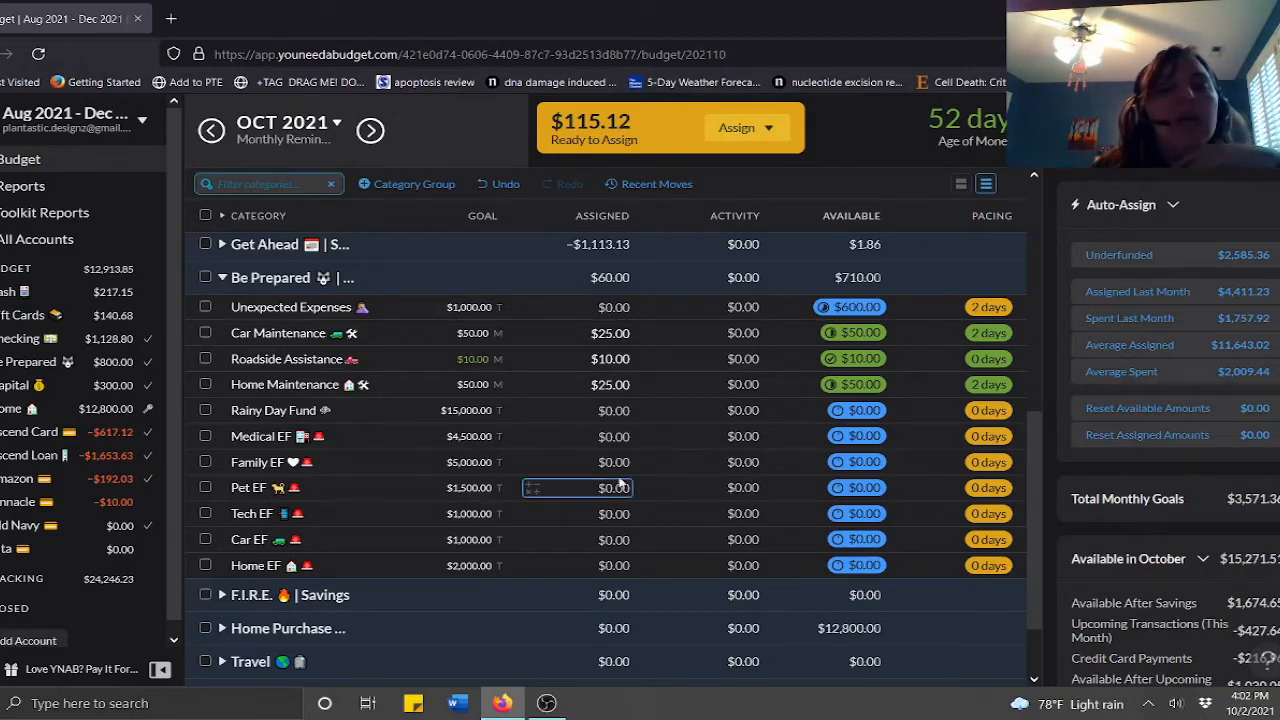
# Review the savings targets of the Family EF, Pet EF, Tech EF and Car EF categories
pyautogui.scroll(-1, 679, 434)
pyautogui.scroll(-1, 679, 434)
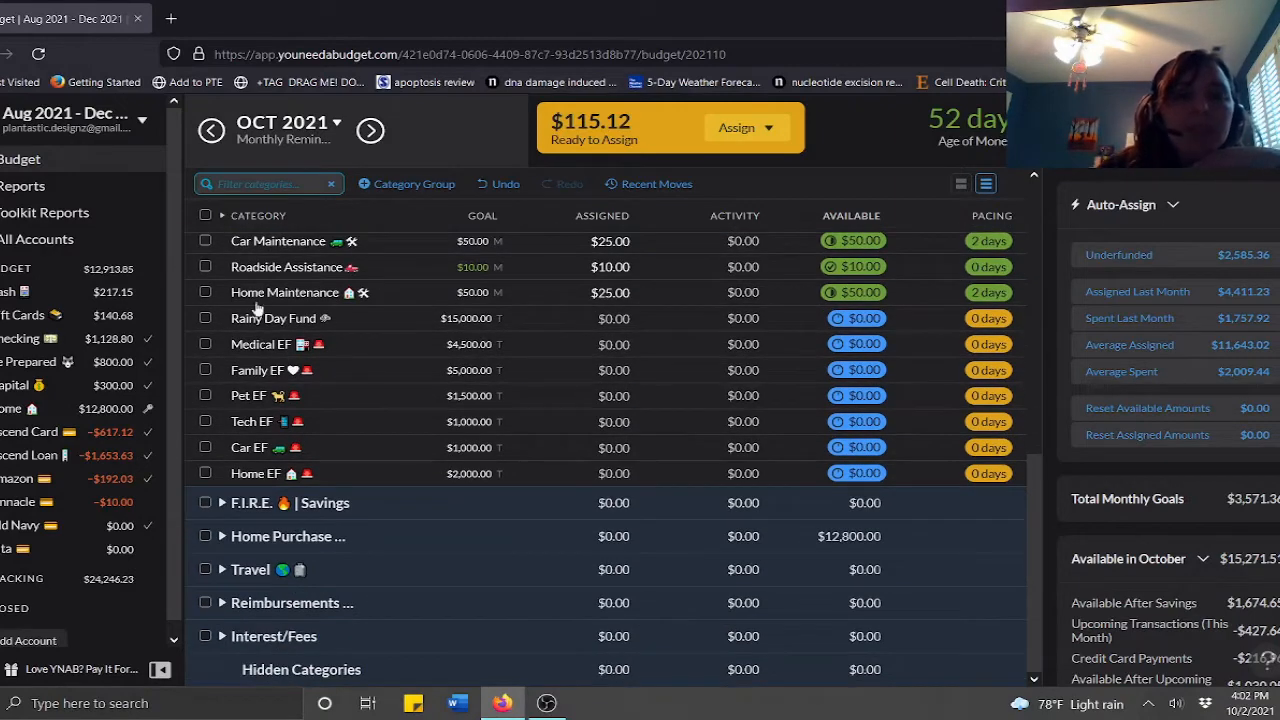
pyautogui.click(257, 372)
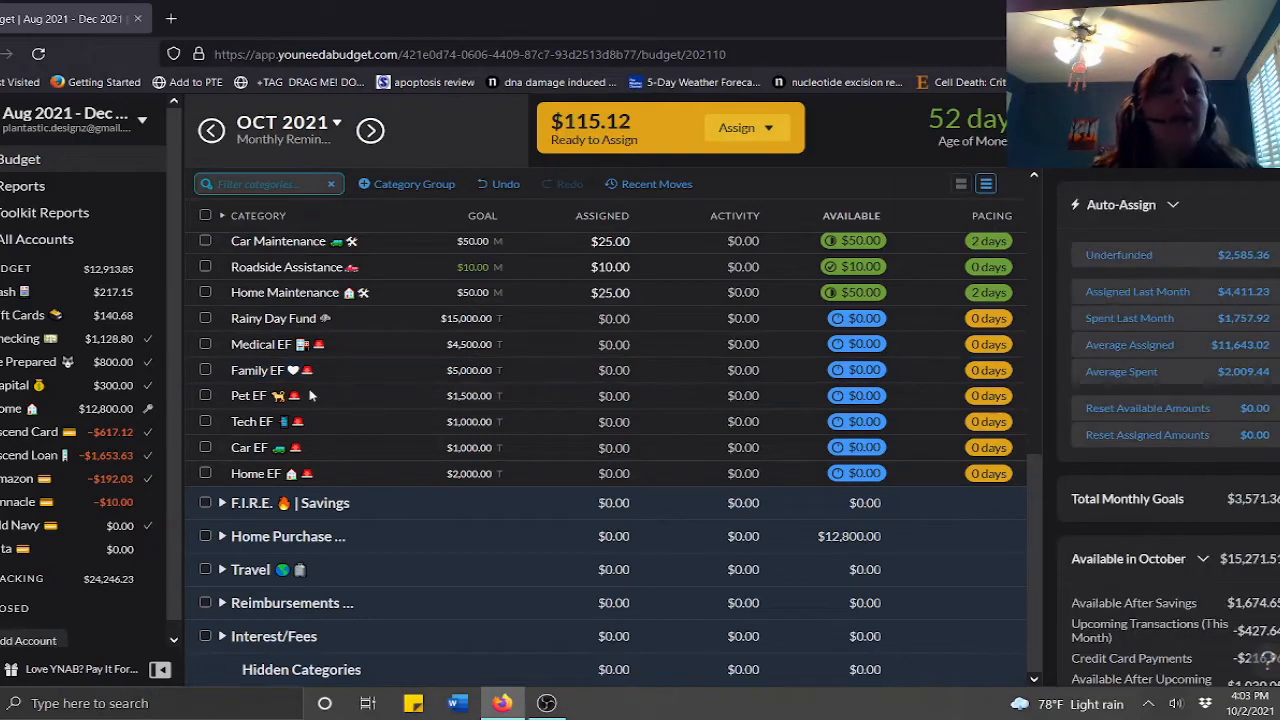
pyautogui.press('Escape')
pyautogui.click(318, 400)
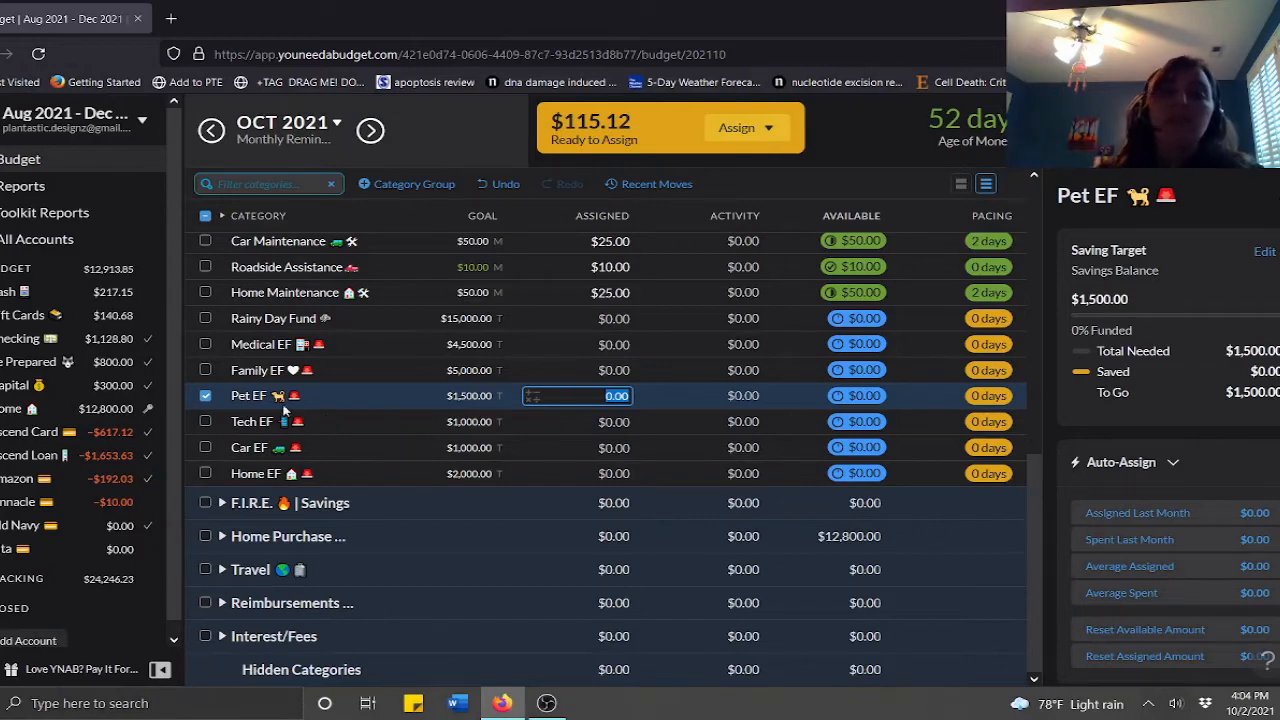
pyautogui.click(206, 396)
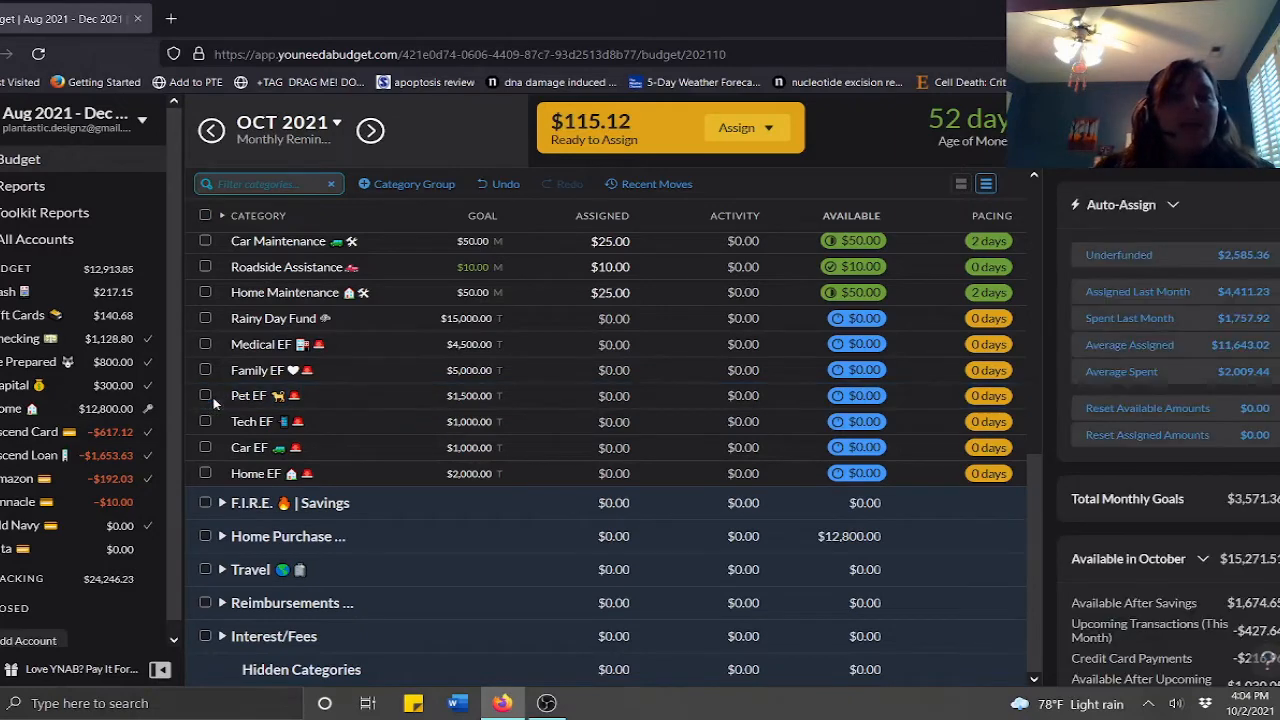
pyautogui.click(320, 421)
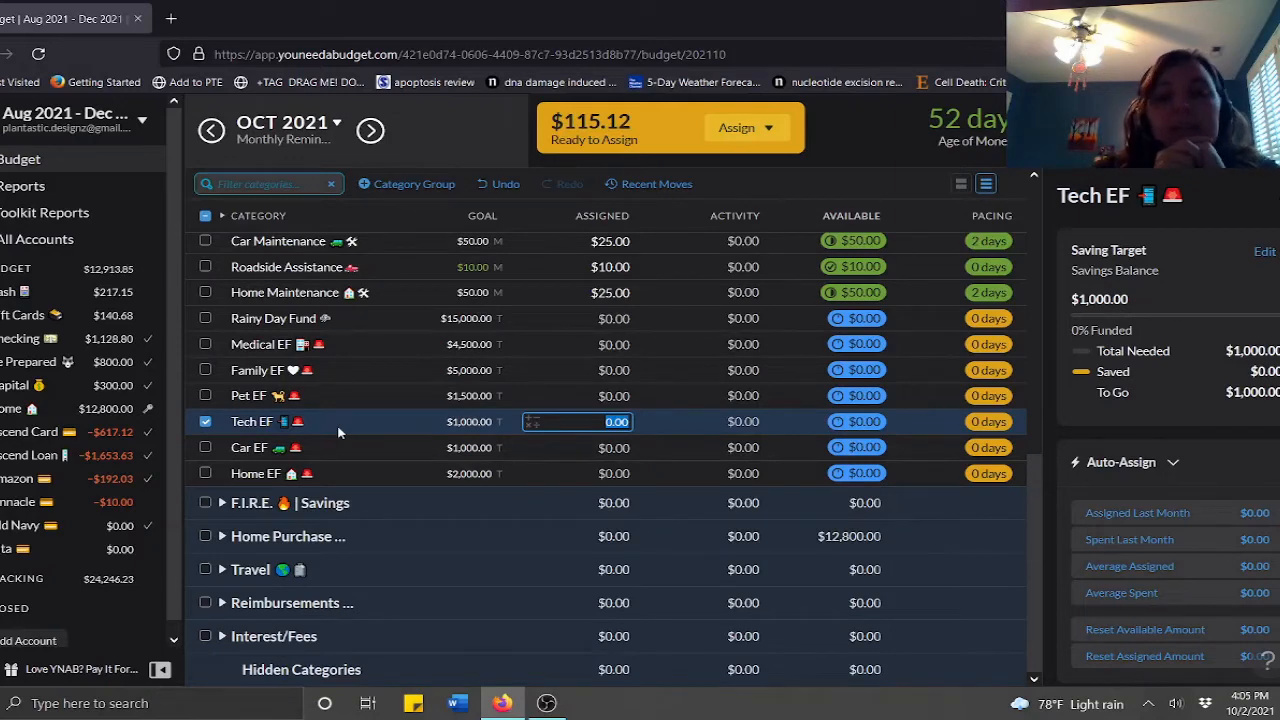
pyautogui.click(205, 422)
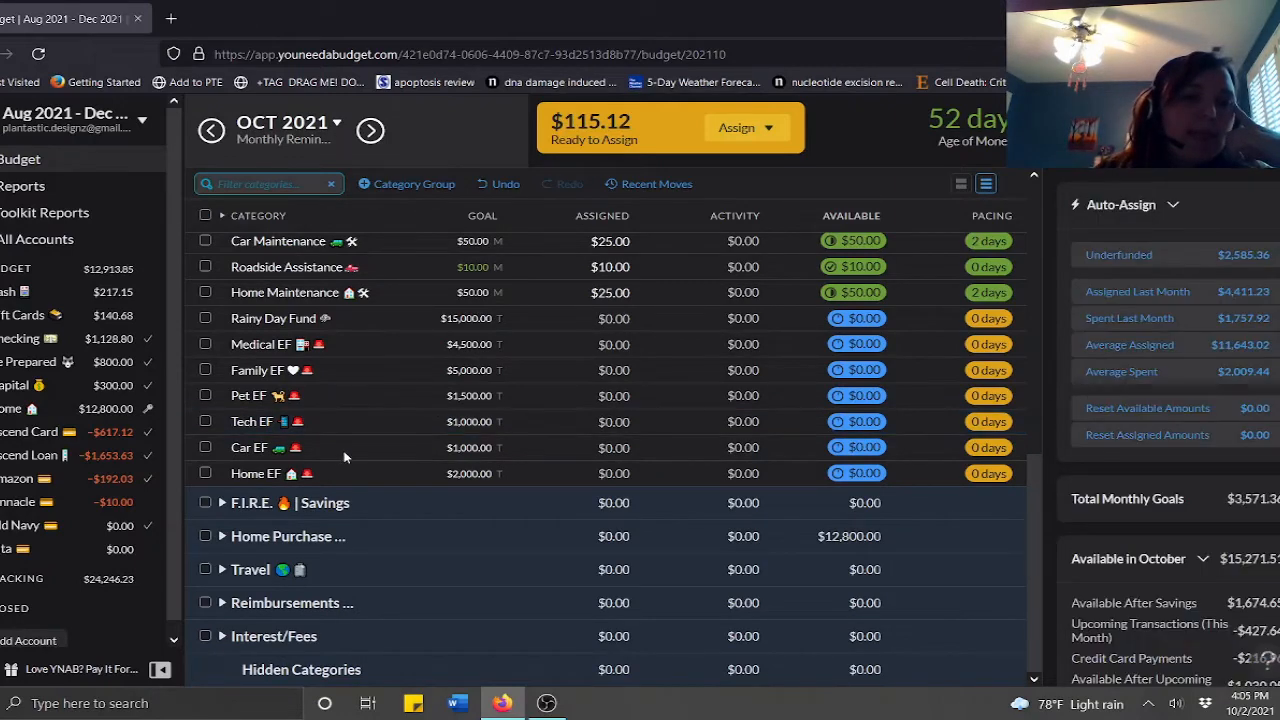
pyautogui.click(346, 449)
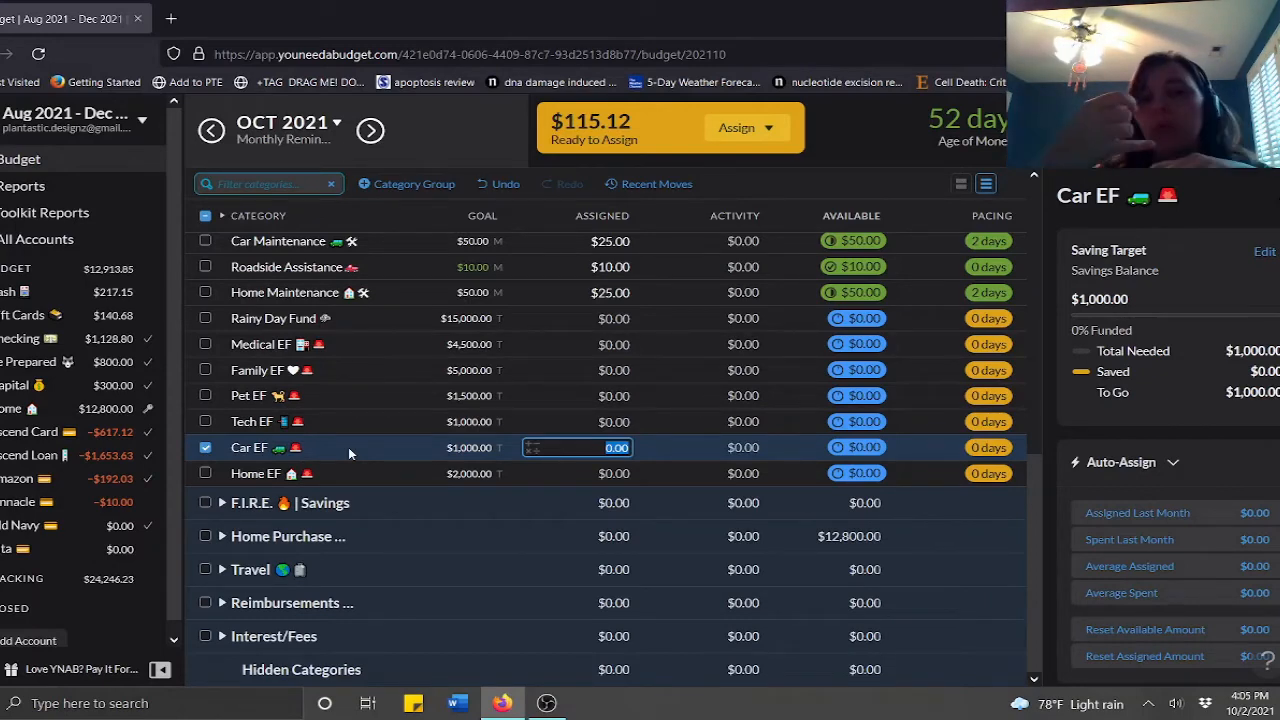
# Review the Home EF savings target and notes, and collapse the Be Prepared group
pyautogui.click(334, 474)
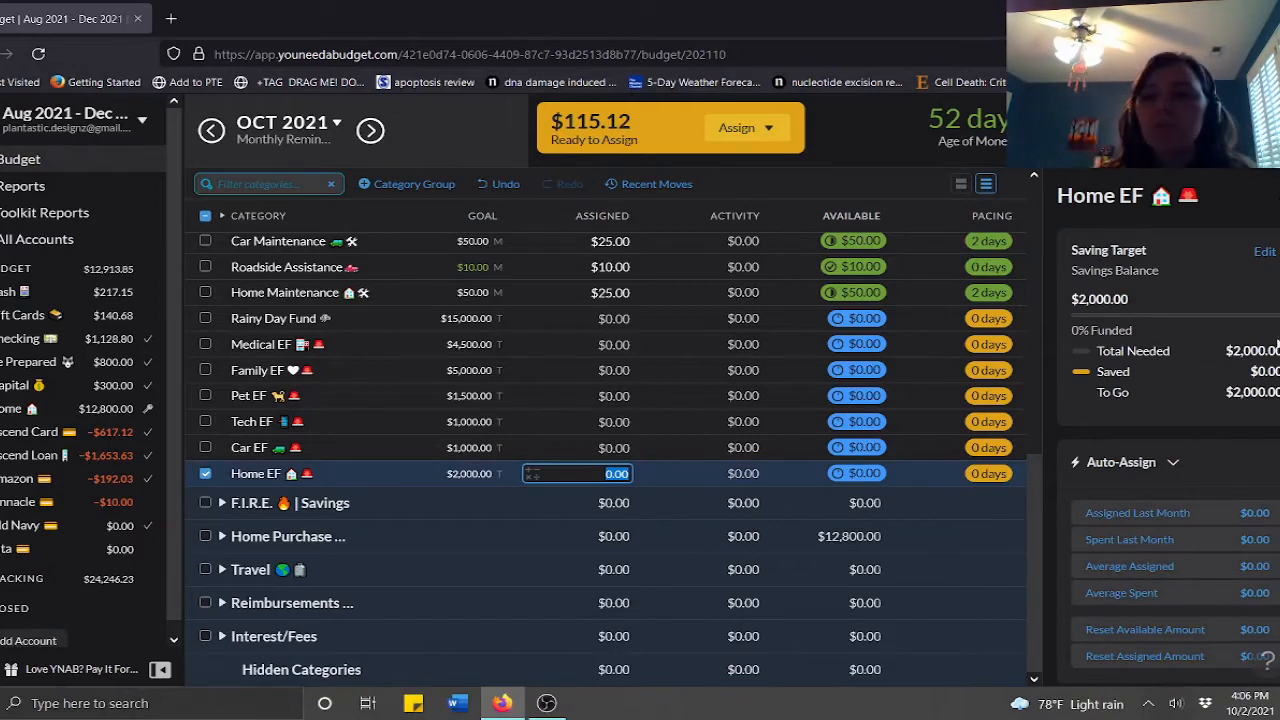
pyautogui.scroll(-4, 1168, 440)
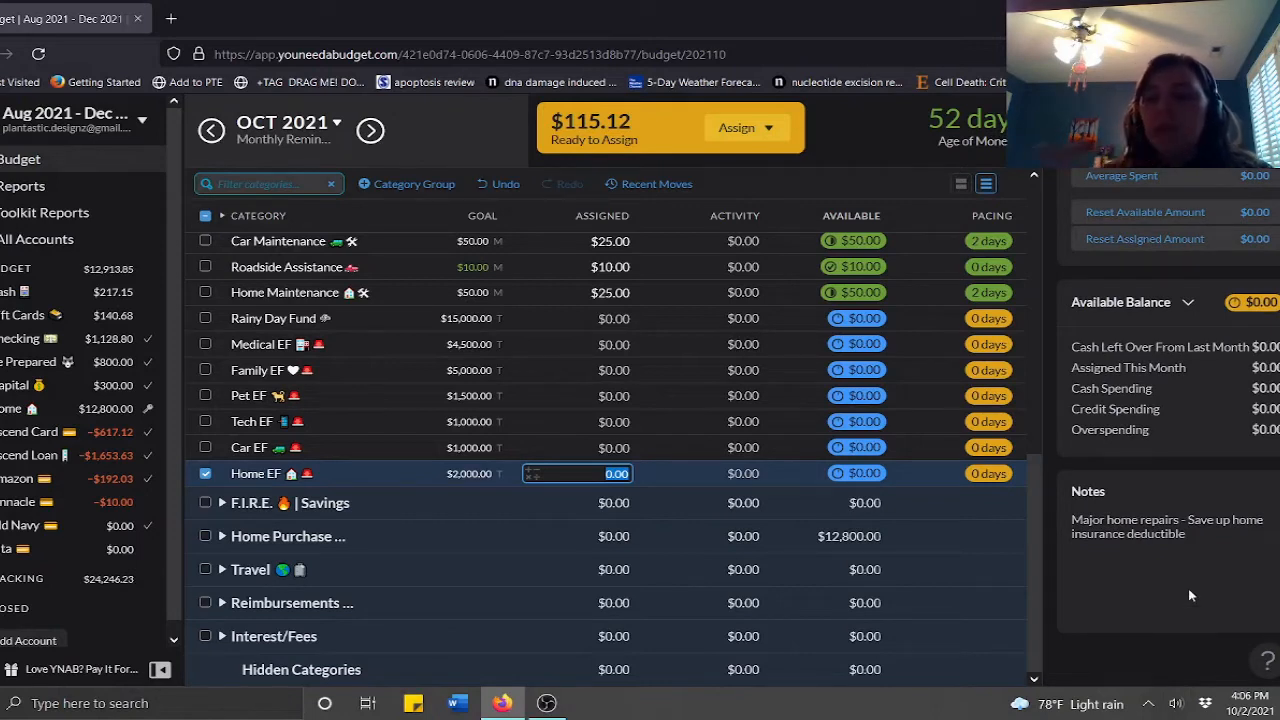
pyautogui.scroll(4, 1188, 595)
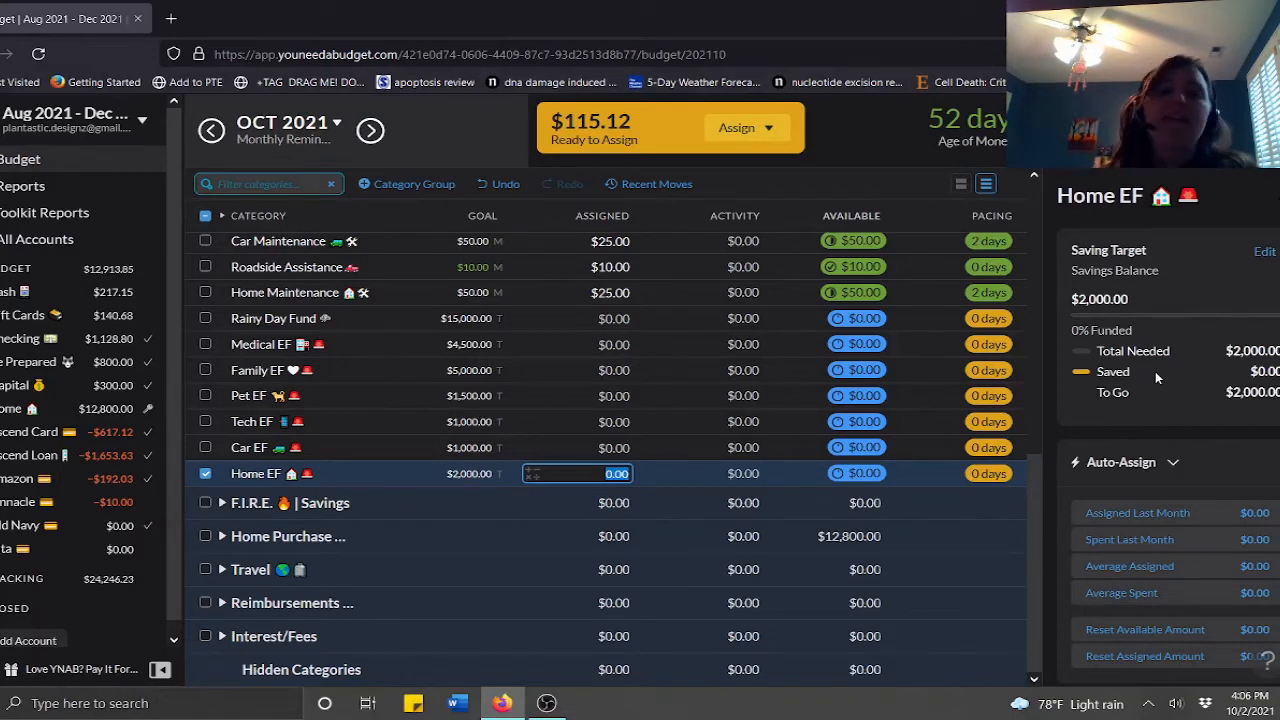
pyautogui.click(205, 473)
pyautogui.scroll(1, 207, 479)
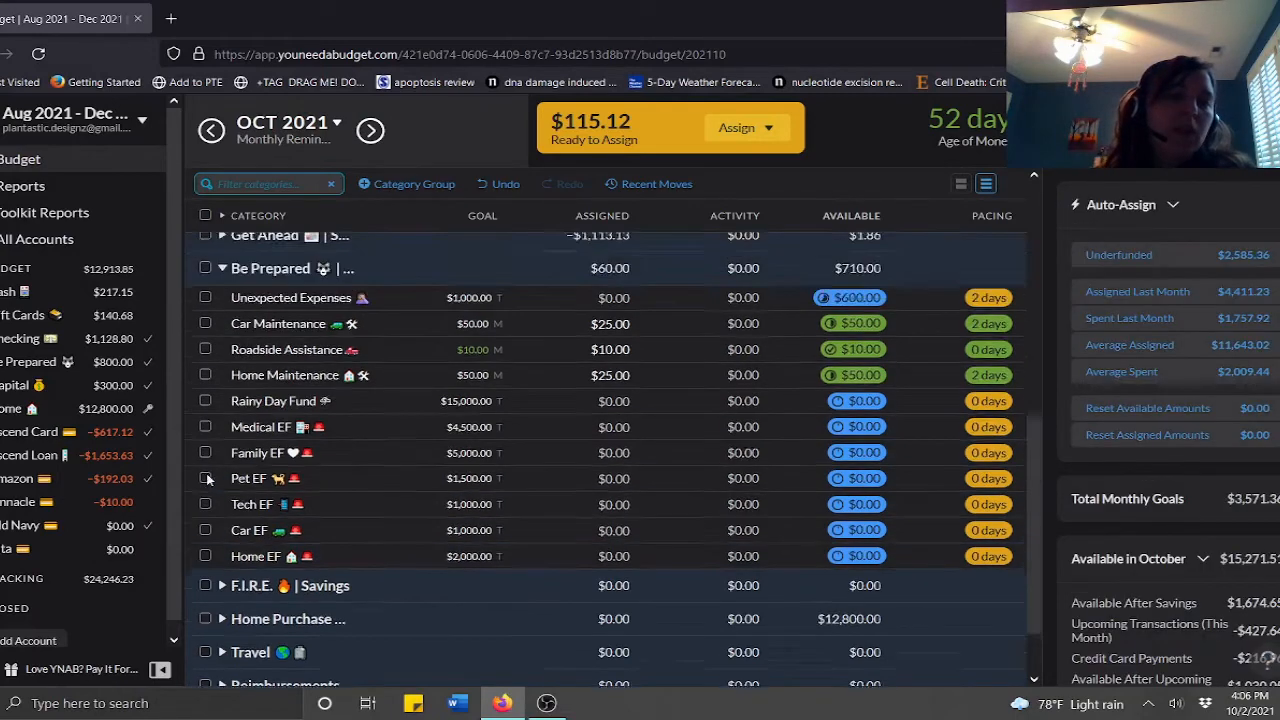
pyautogui.scroll(1, 215, 420)
pyautogui.click(222, 378)
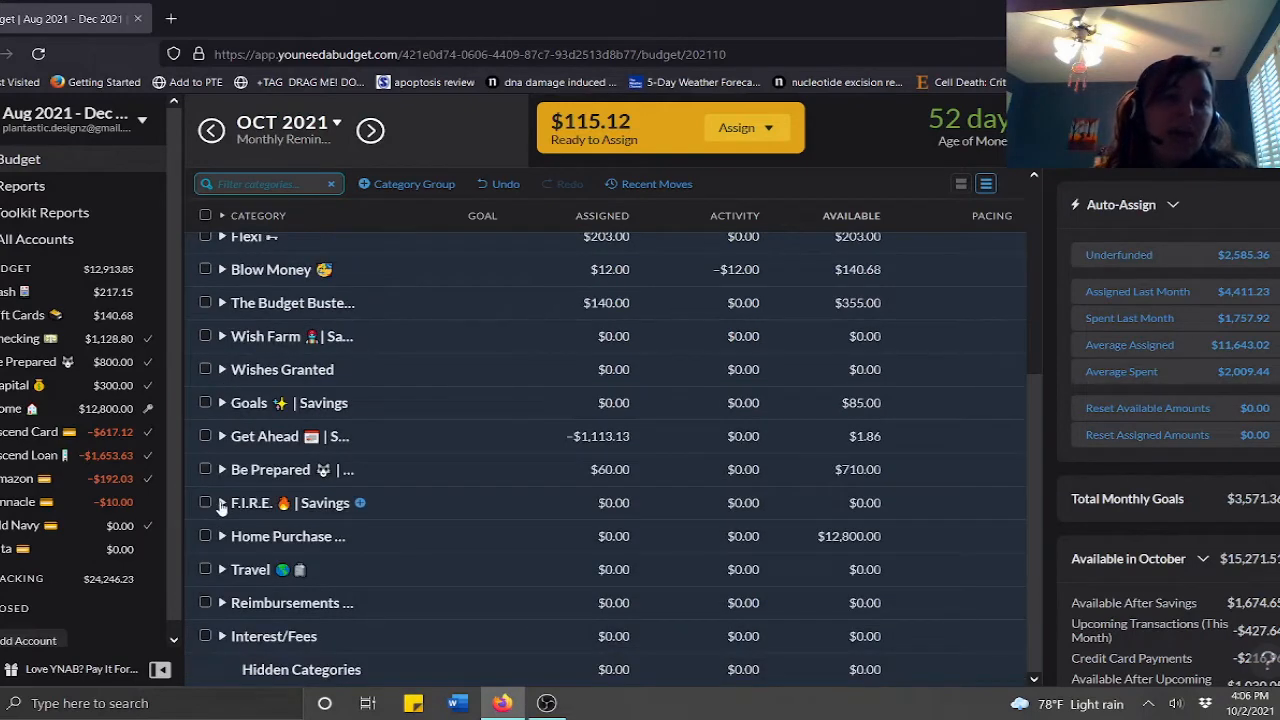
# Expand the F.I.R.E. savings group and review its categories, checking the full name of the rental property category without renaming it
pyautogui.click(222, 503)
pyautogui.scroll(-1, 477, 502)
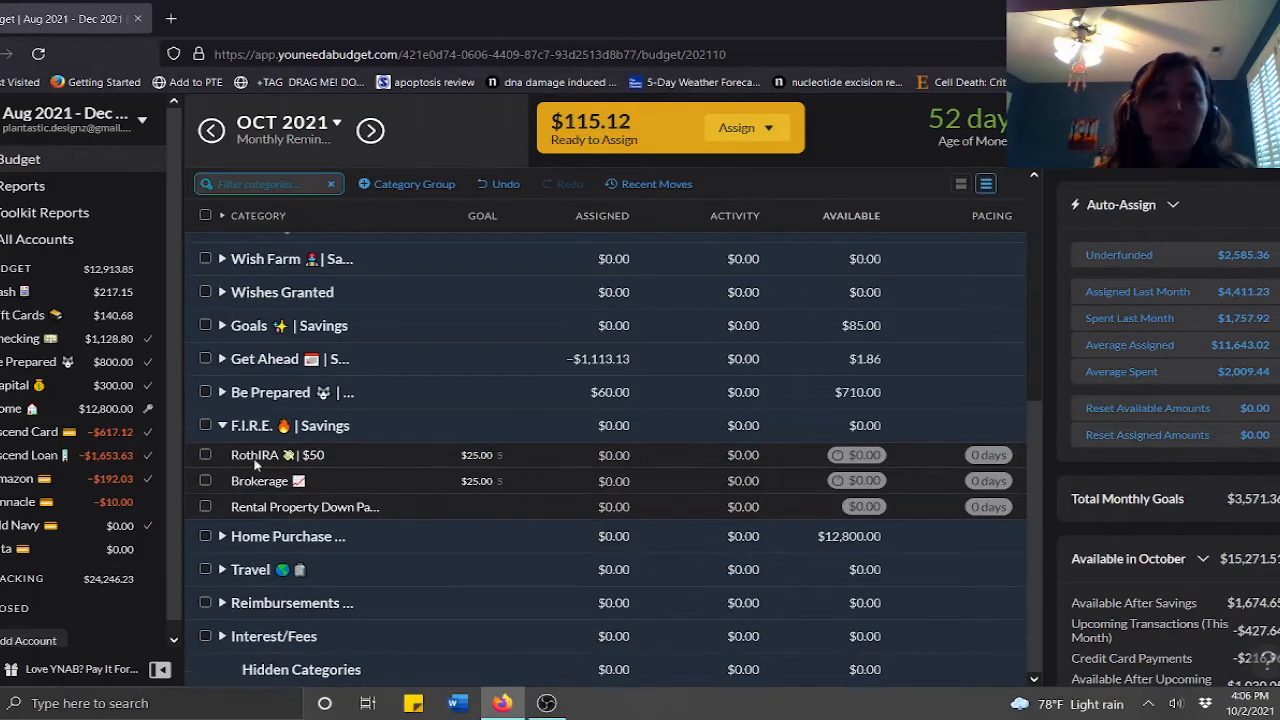
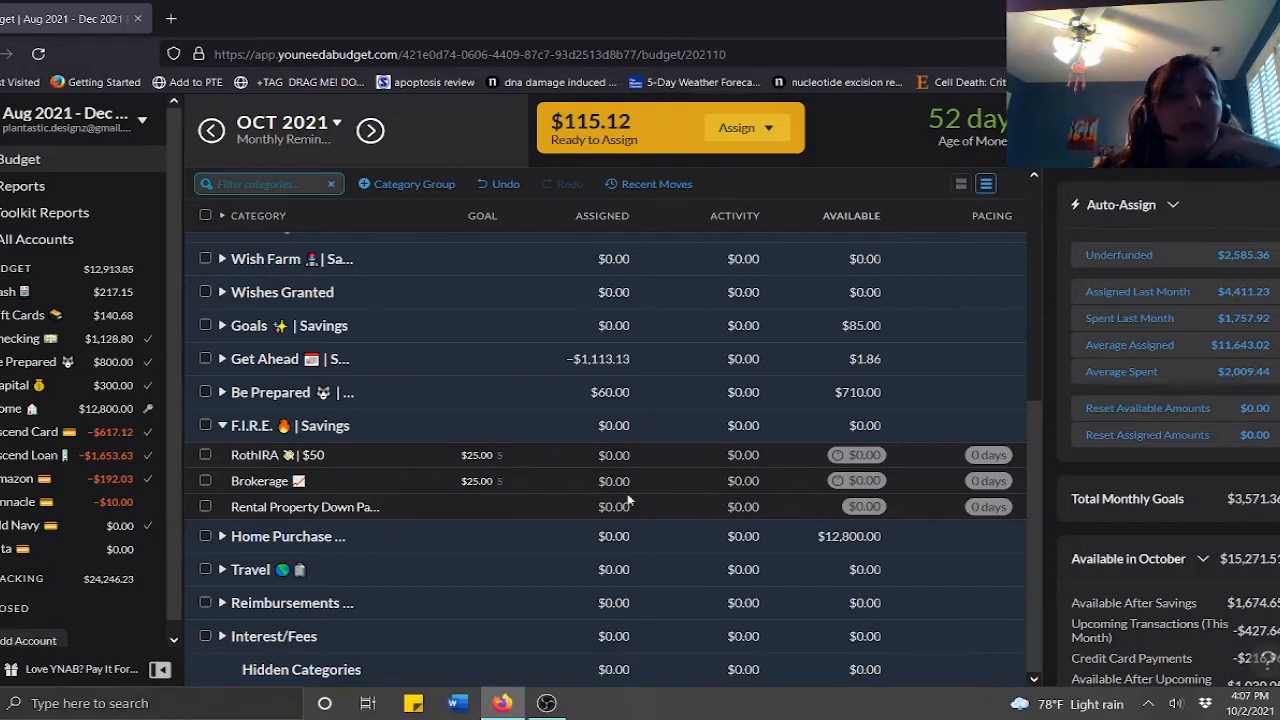
pyautogui.click(311, 513)
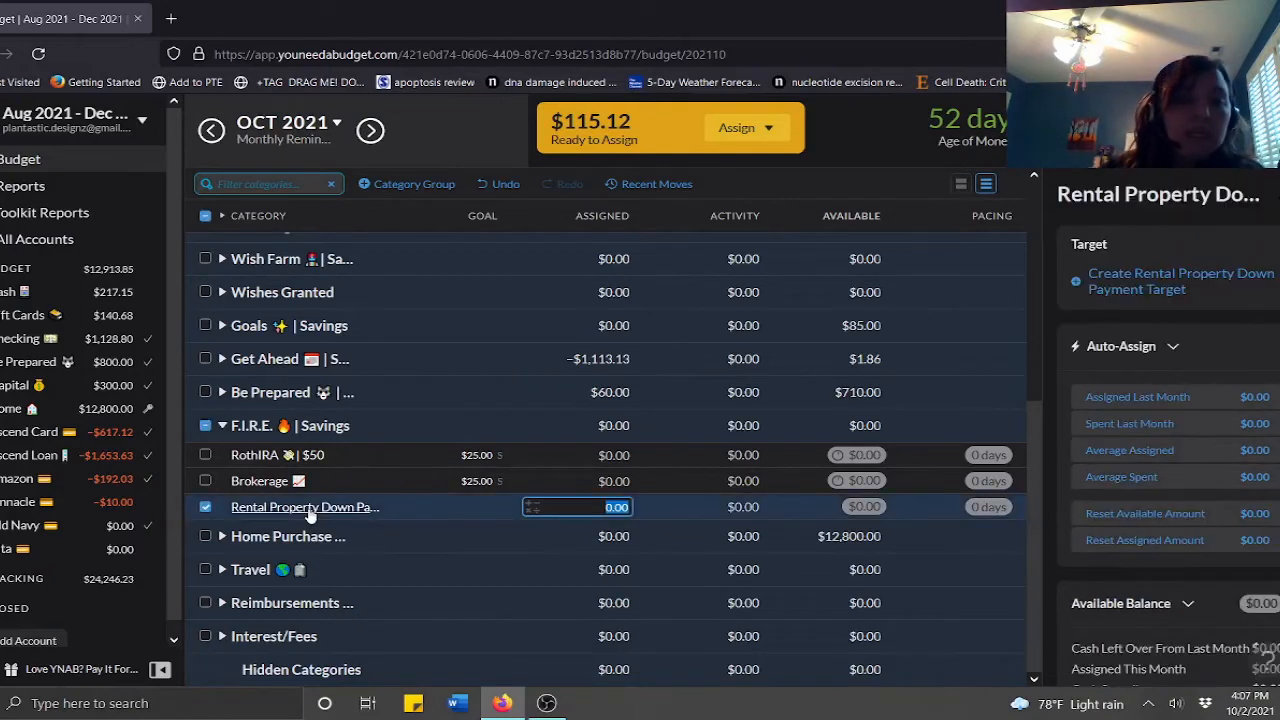
pyautogui.click(311, 513)
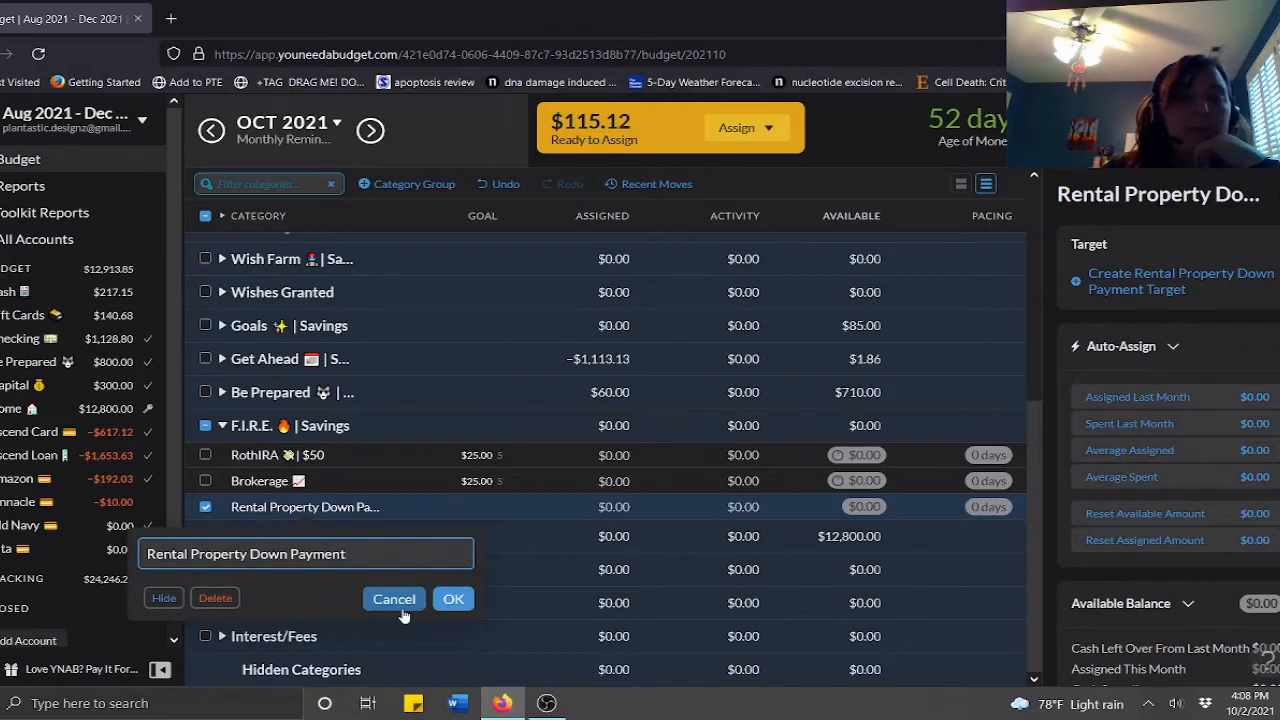
pyautogui.click(396, 600)
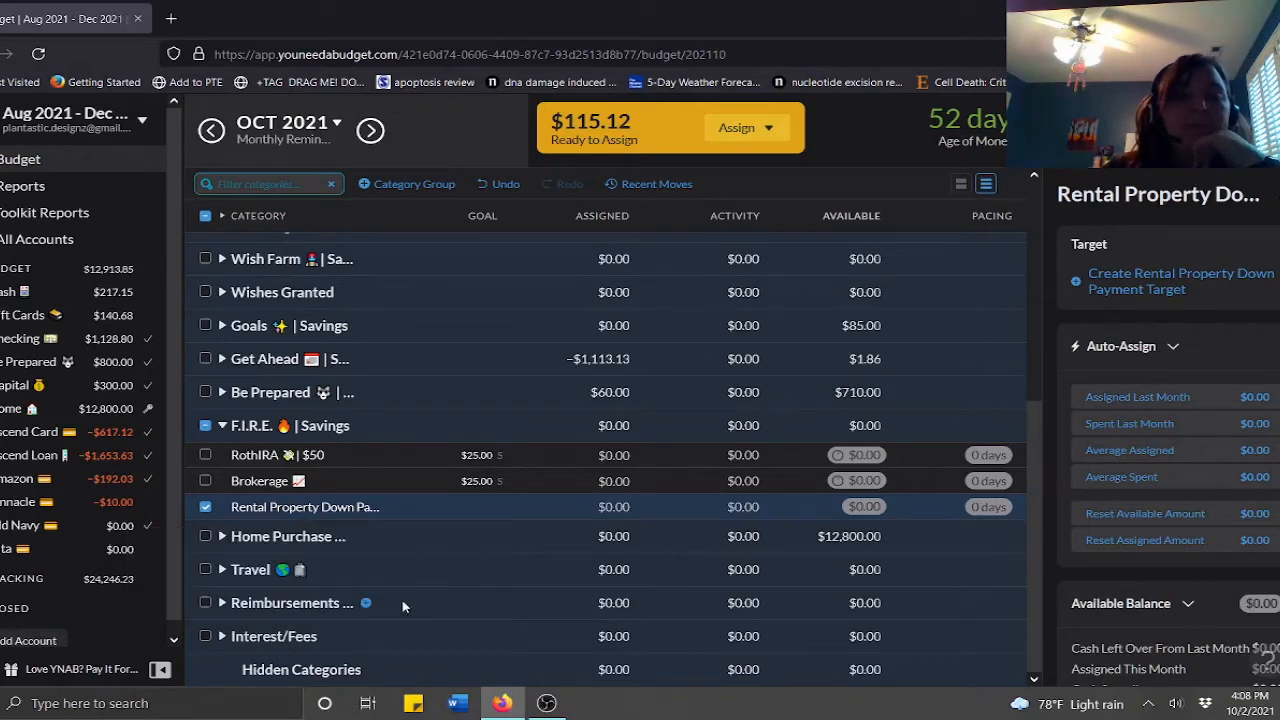
pyautogui.click(205, 507)
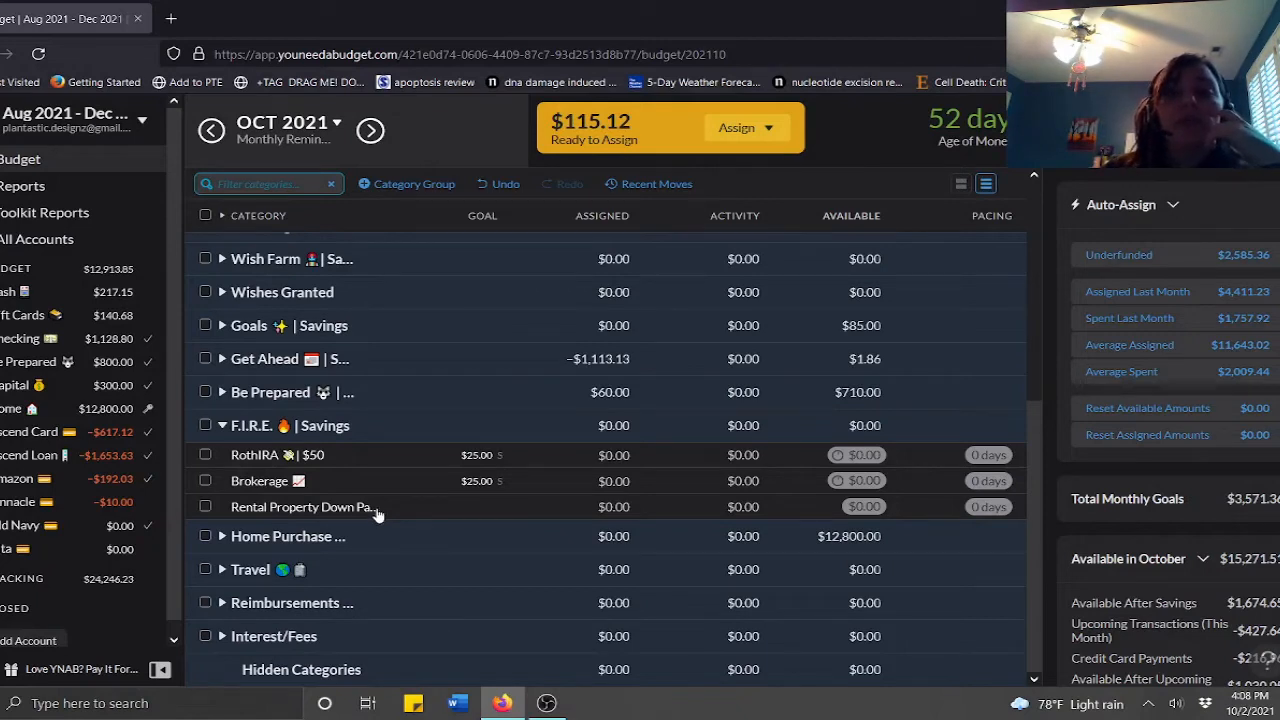
# Open the Home Purchase group in place of F.I.R.E. and review its Home Warranty, Purchase Fees and Setup Fees categories
pyautogui.click(221, 427)
pyautogui.click(222, 536)
pyautogui.click(590, 385)
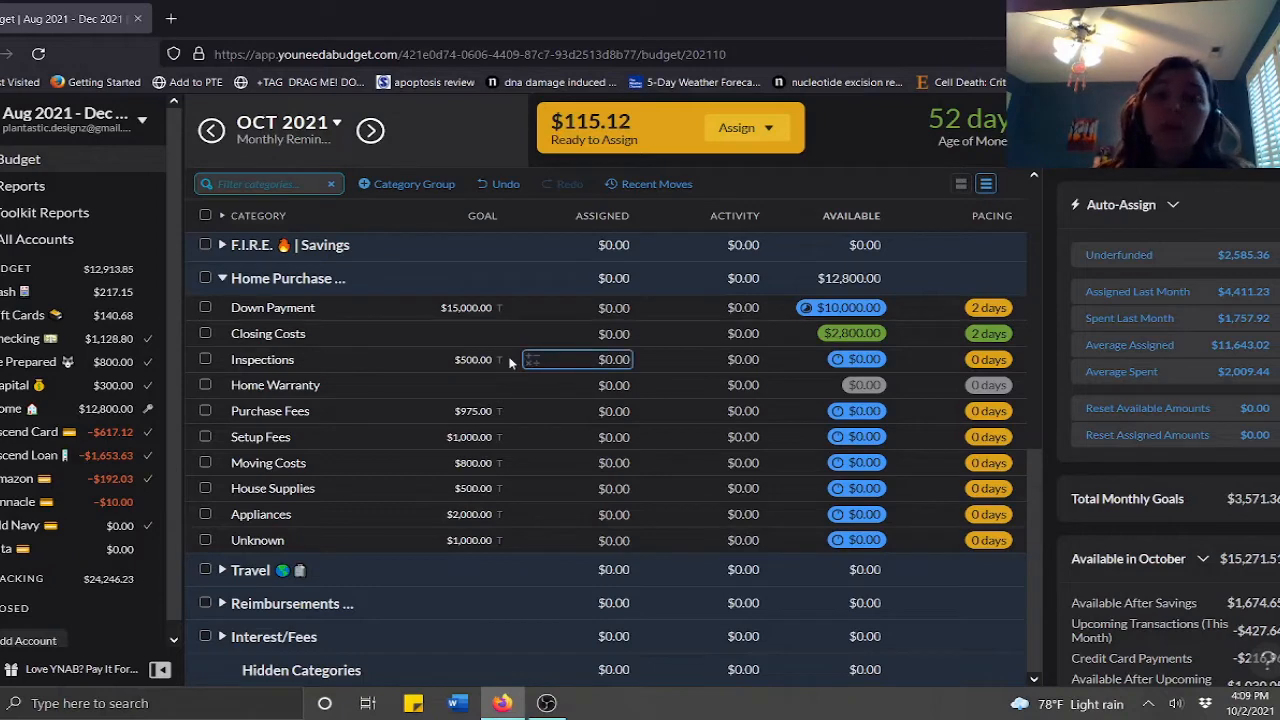
pyautogui.click(325, 390)
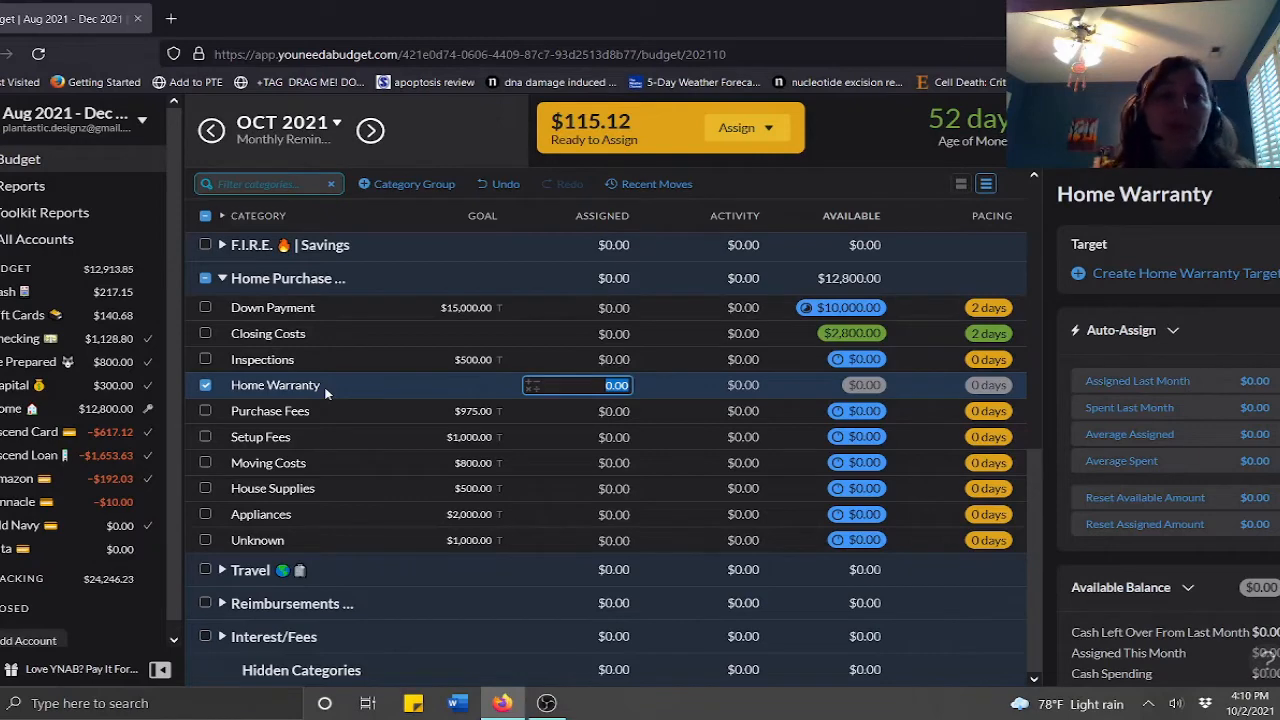
pyautogui.click(331, 418)
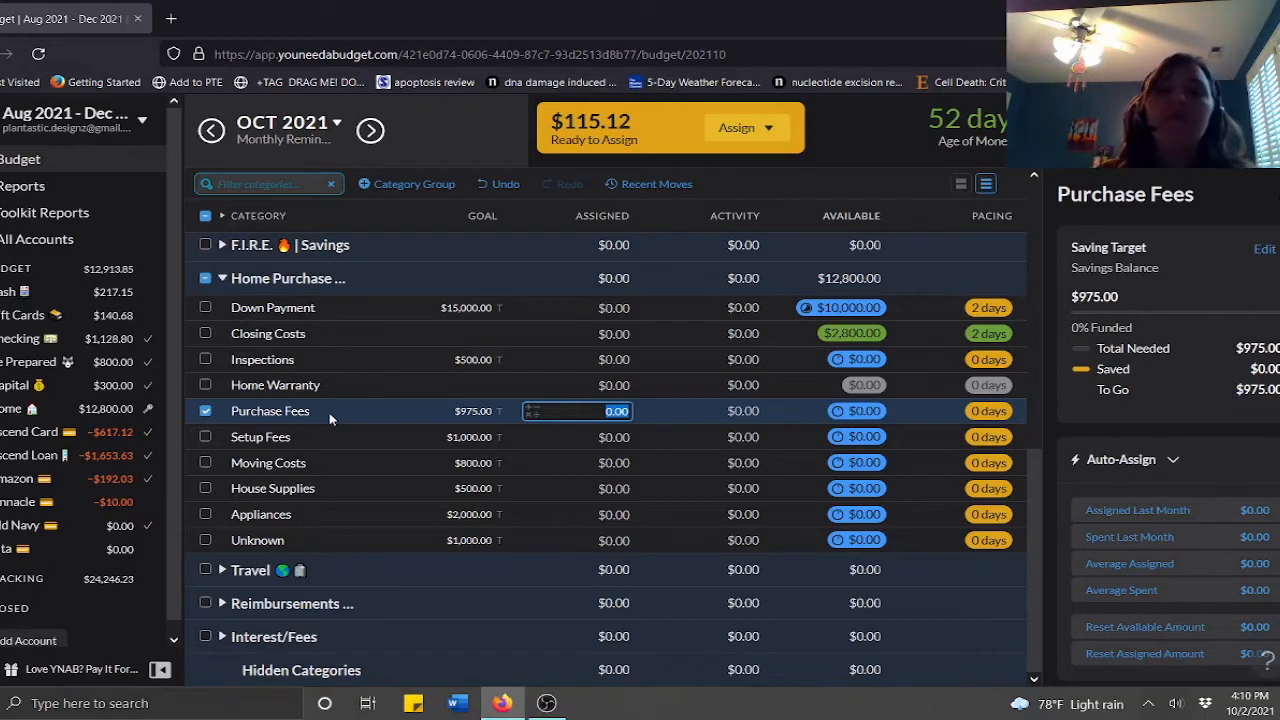
pyautogui.click(293, 437)
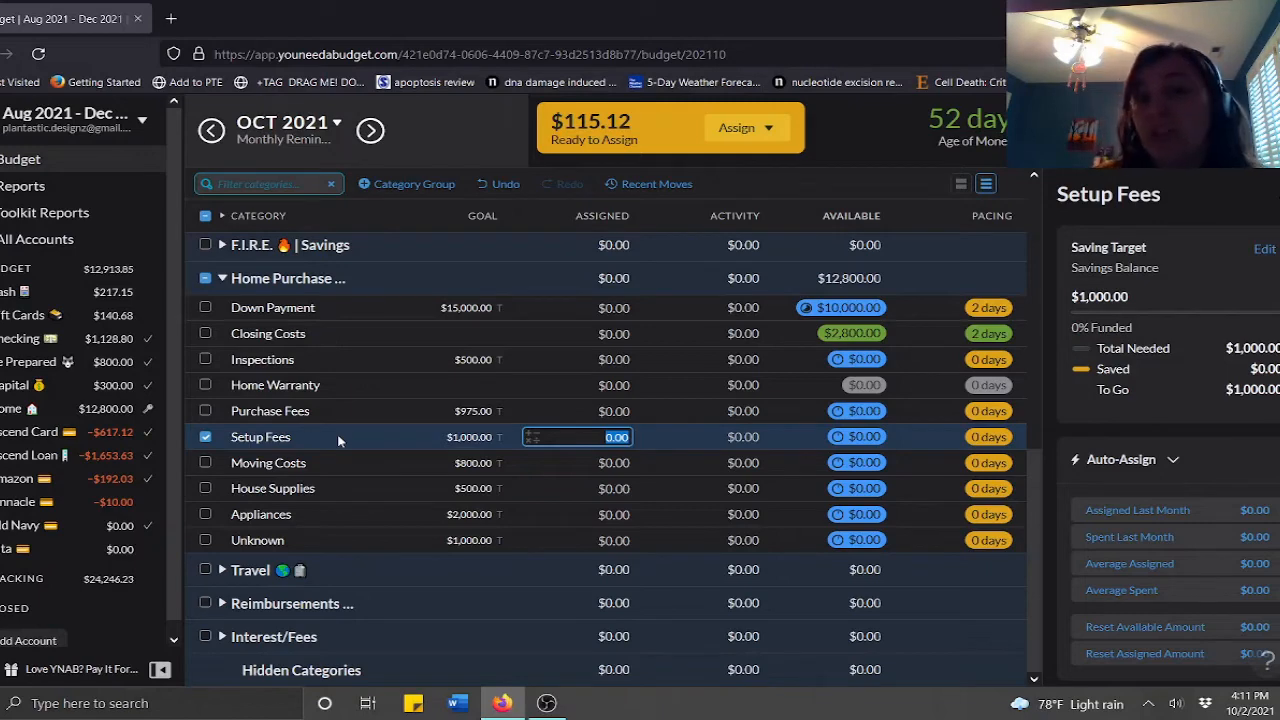
# Review the savings targets of Moving Costs, House Supplies, Appliances and Unknown, leaving no category selected
pyautogui.click(349, 468)
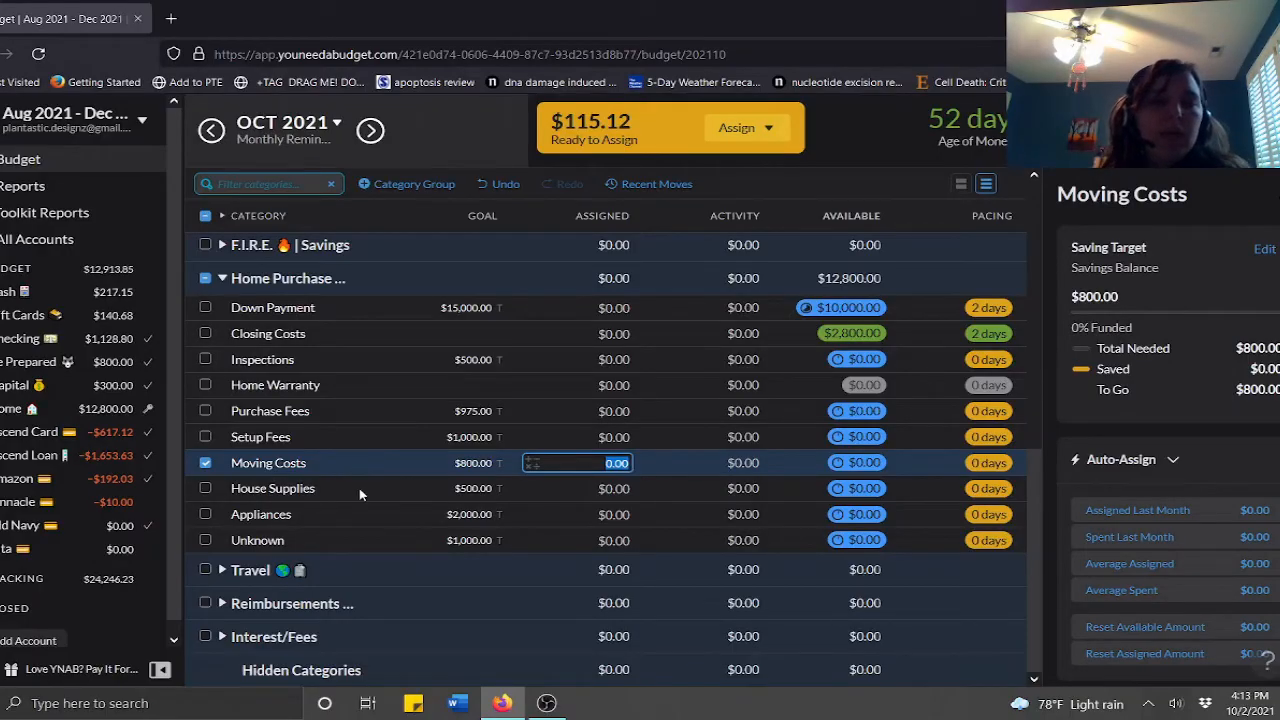
pyautogui.click(360, 494)
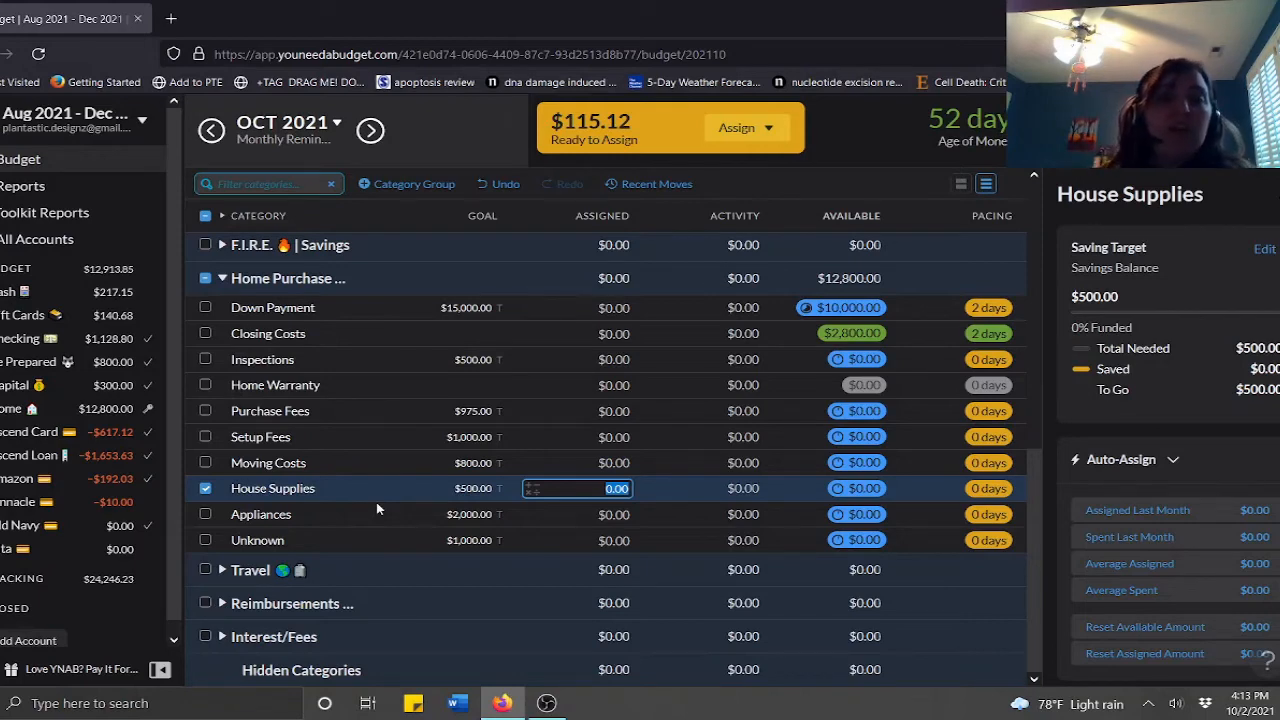
pyautogui.click(367, 520)
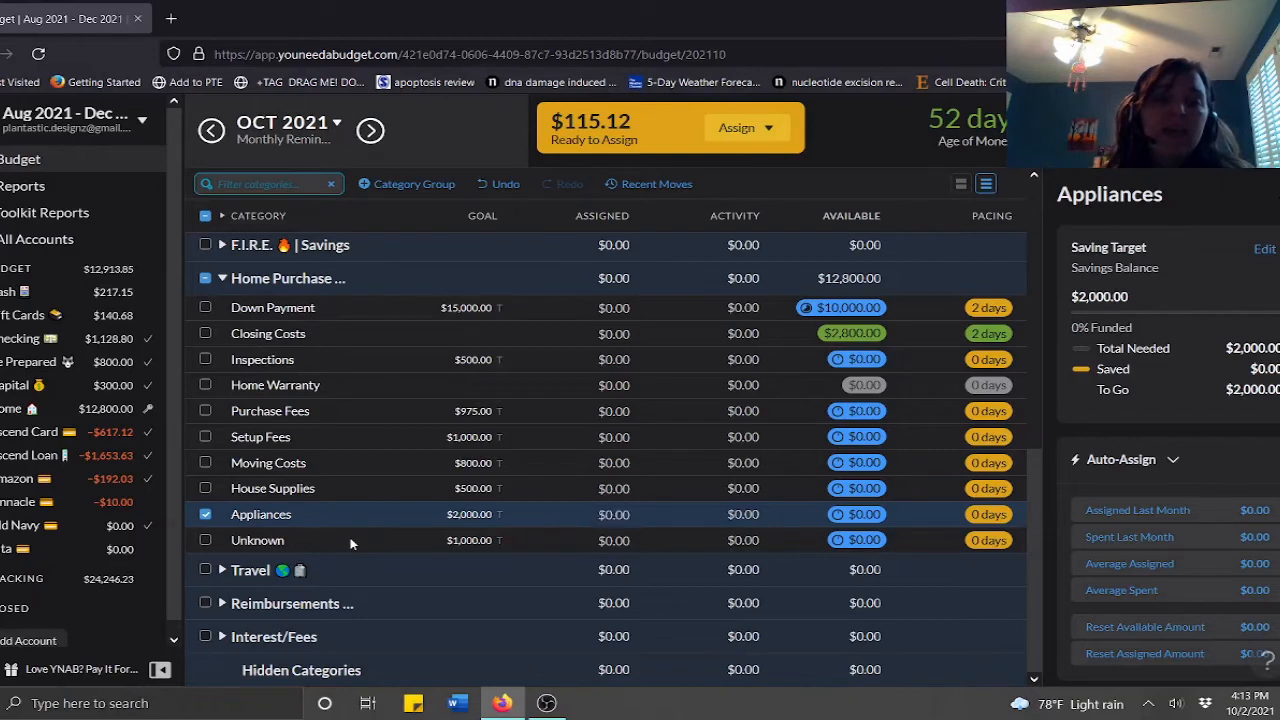
pyautogui.click(350, 540)
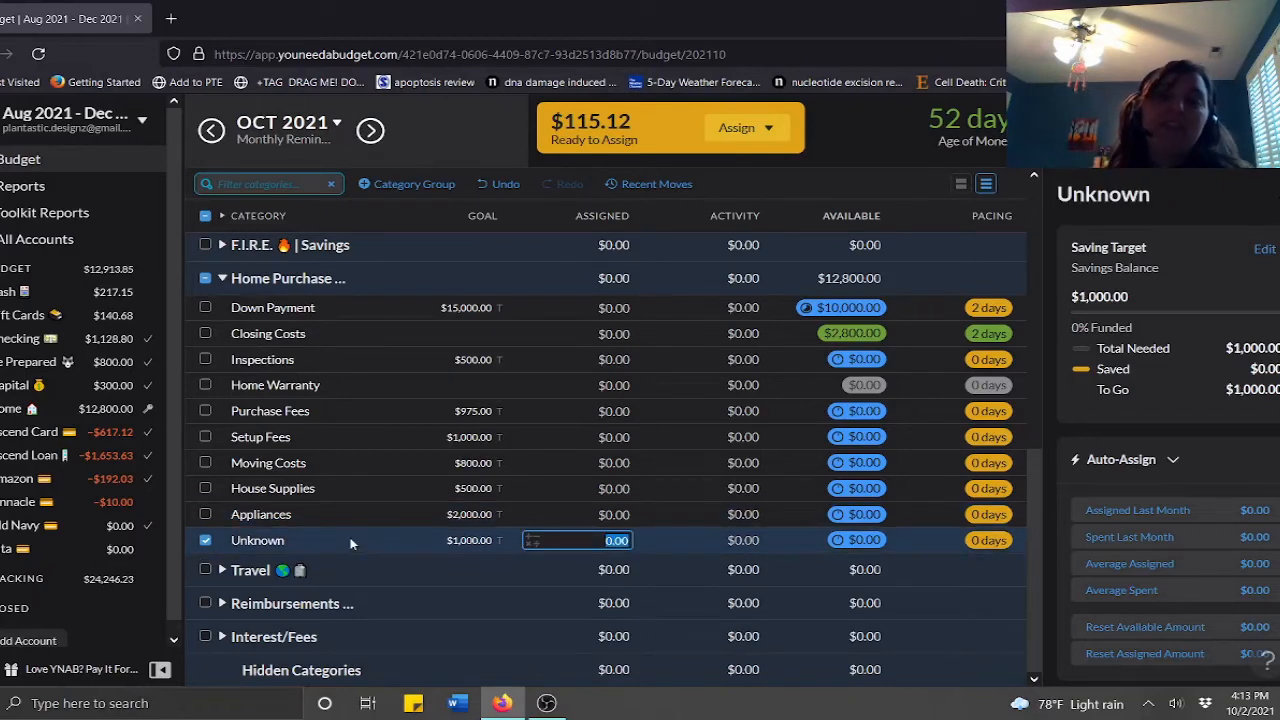
pyautogui.click(205, 540)
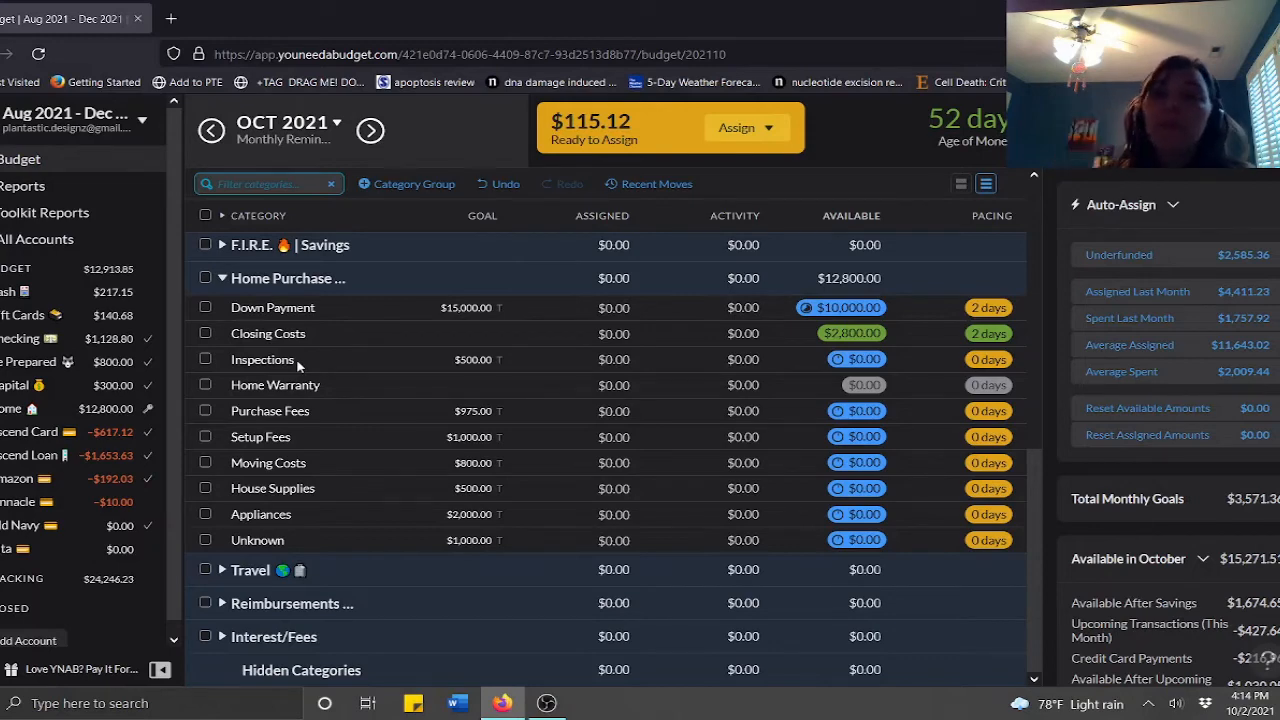
# Expand the Fixed group to check its assigned and available amounts, and collapse it again
pyautogui.scroll(7, 290, 390)
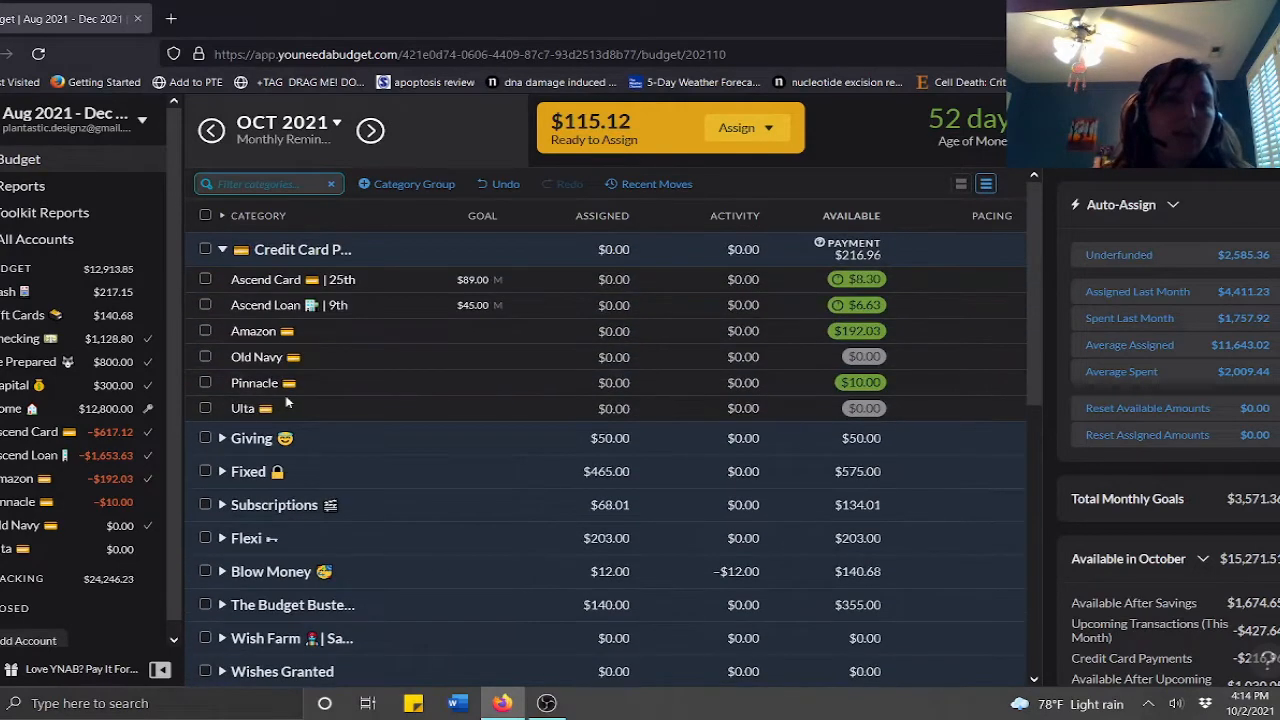
pyautogui.click(221, 471)
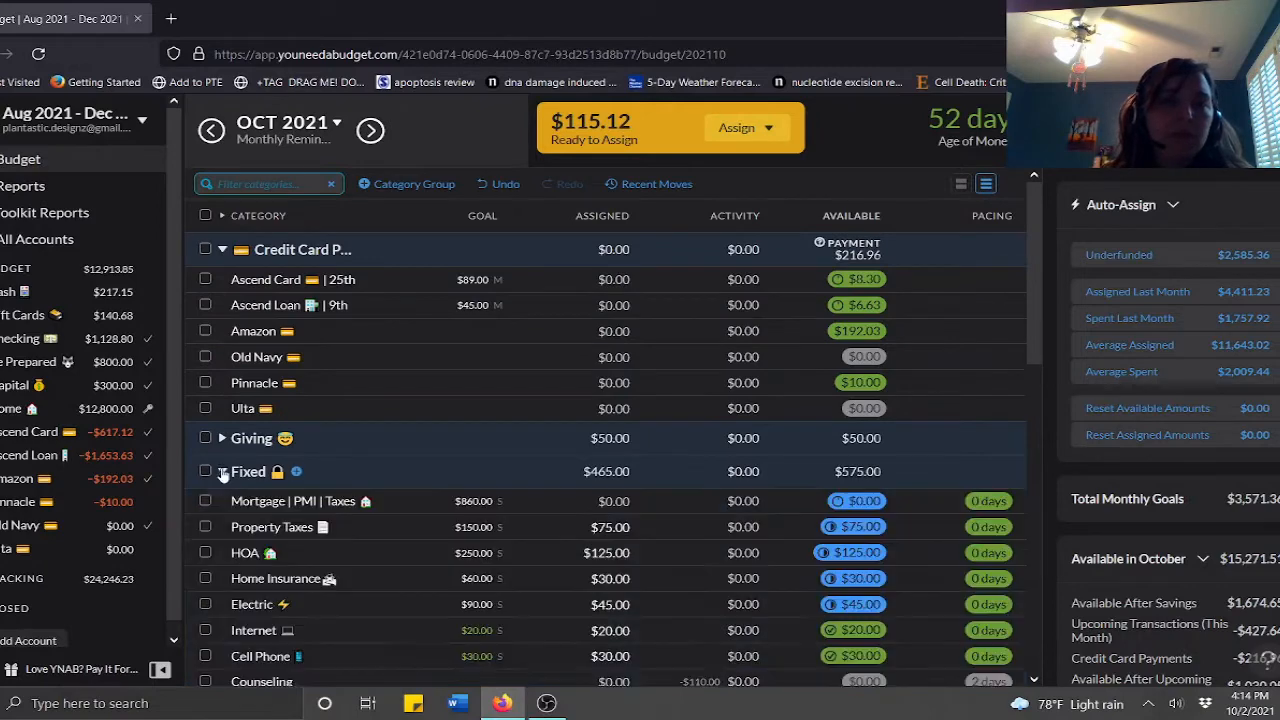
pyautogui.scroll(-2, 253, 458)
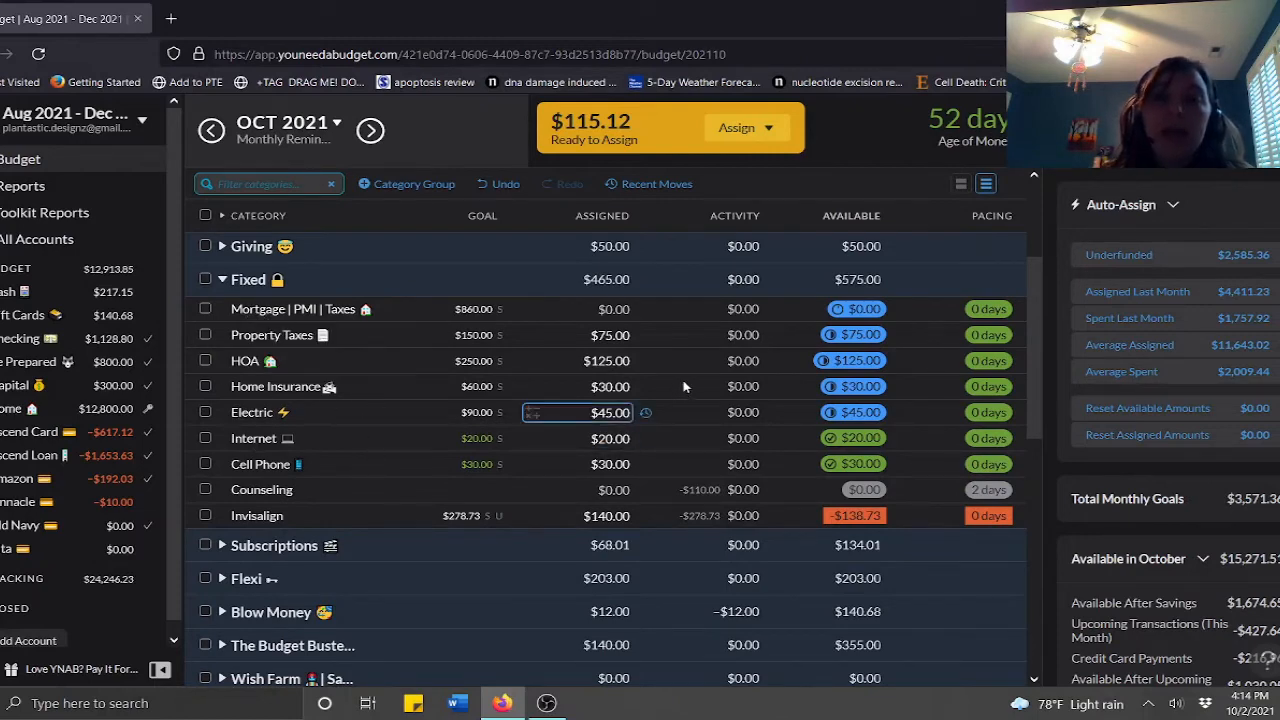
pyautogui.click(220, 283)
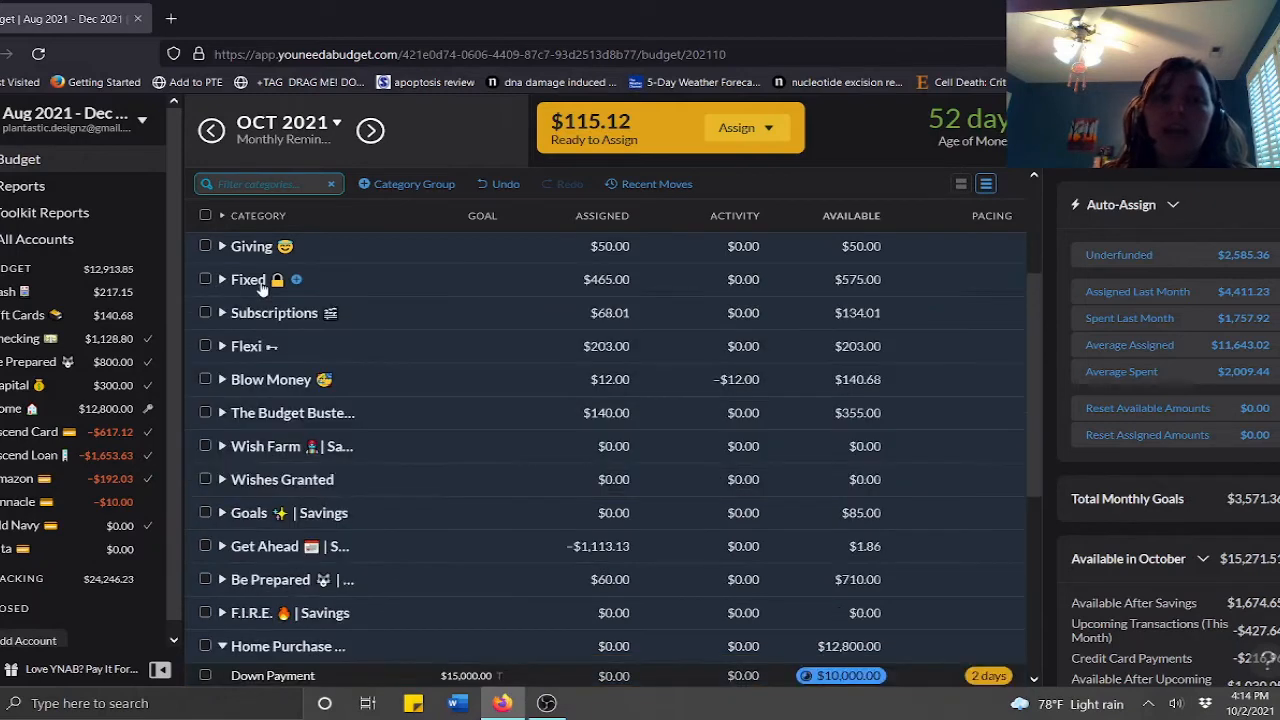
# Collapse the Home Purchase group, and review the Travel categories before collapsing that group as well
pyautogui.scroll(-3, 499, 424)
pyautogui.scroll(-2, 499, 424)
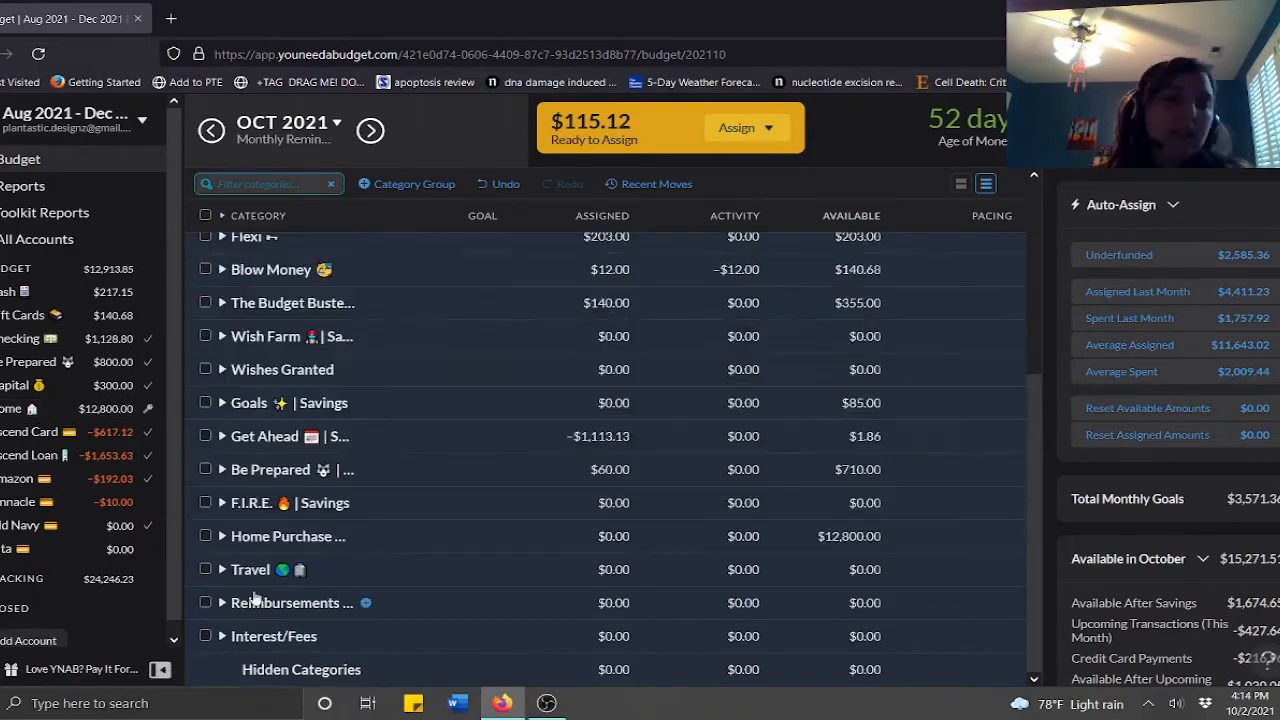
pyautogui.click(222, 569)
pyautogui.scroll(-2, 363, 503)
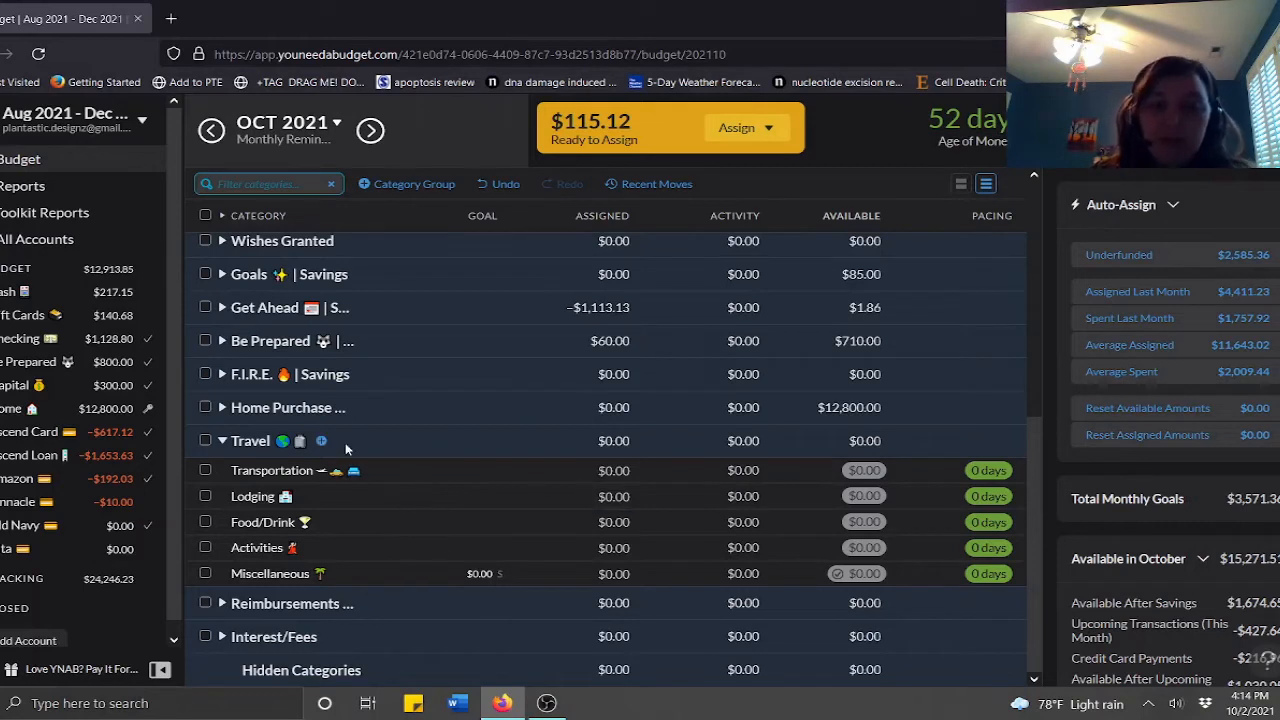
pyautogui.click(588, 471)
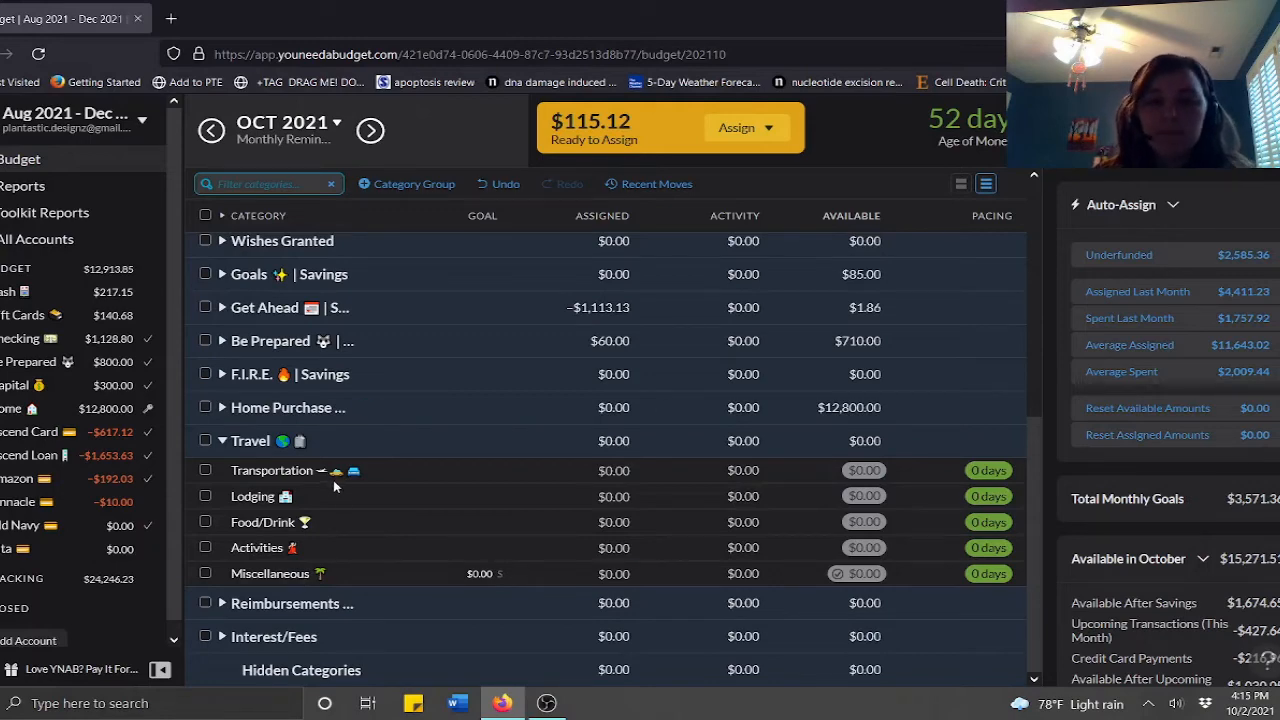
pyautogui.click(221, 444)
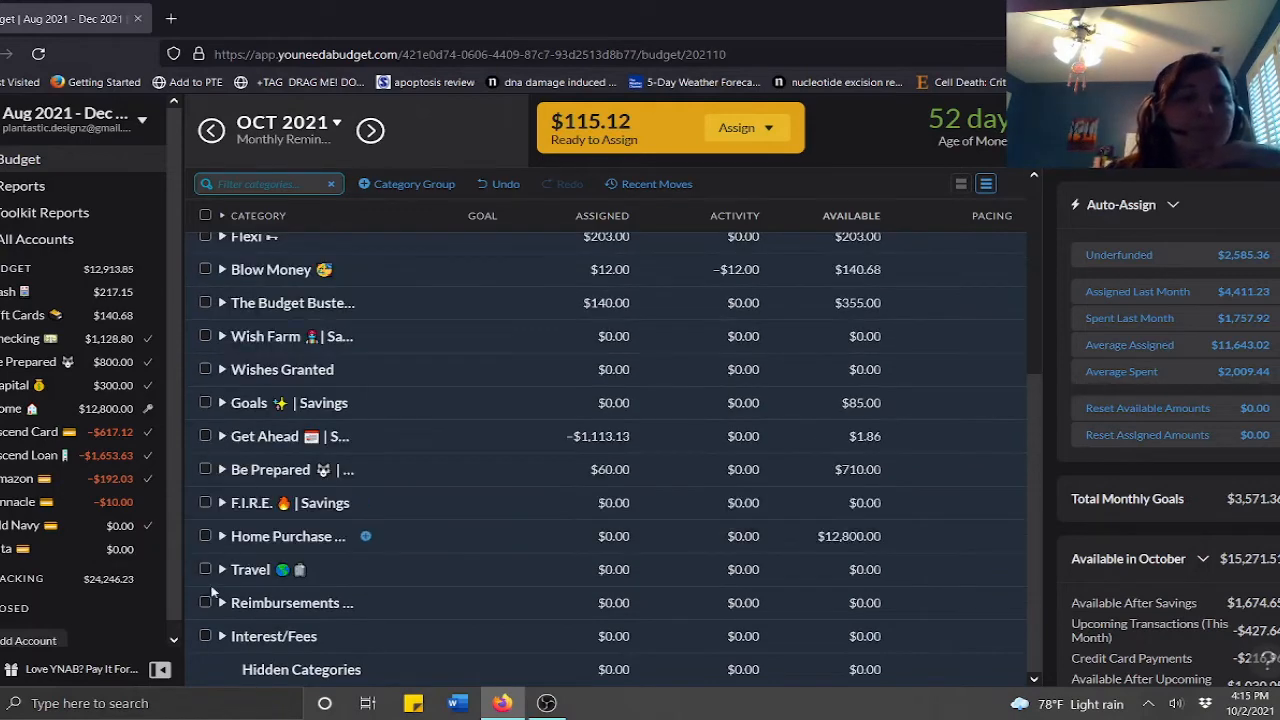
# Check the category in the Reimbursements group, and expand Interest/Fees to view Charged Interest
pyautogui.click(222, 603)
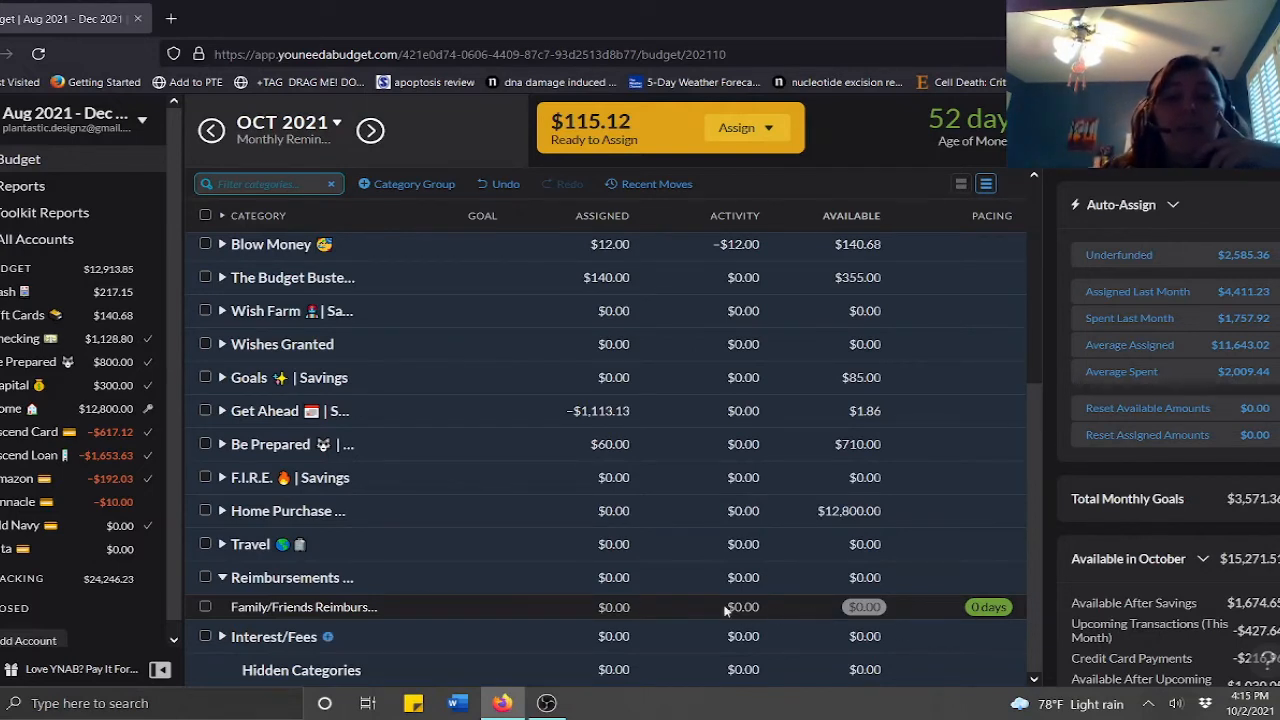
pyautogui.click(222, 577)
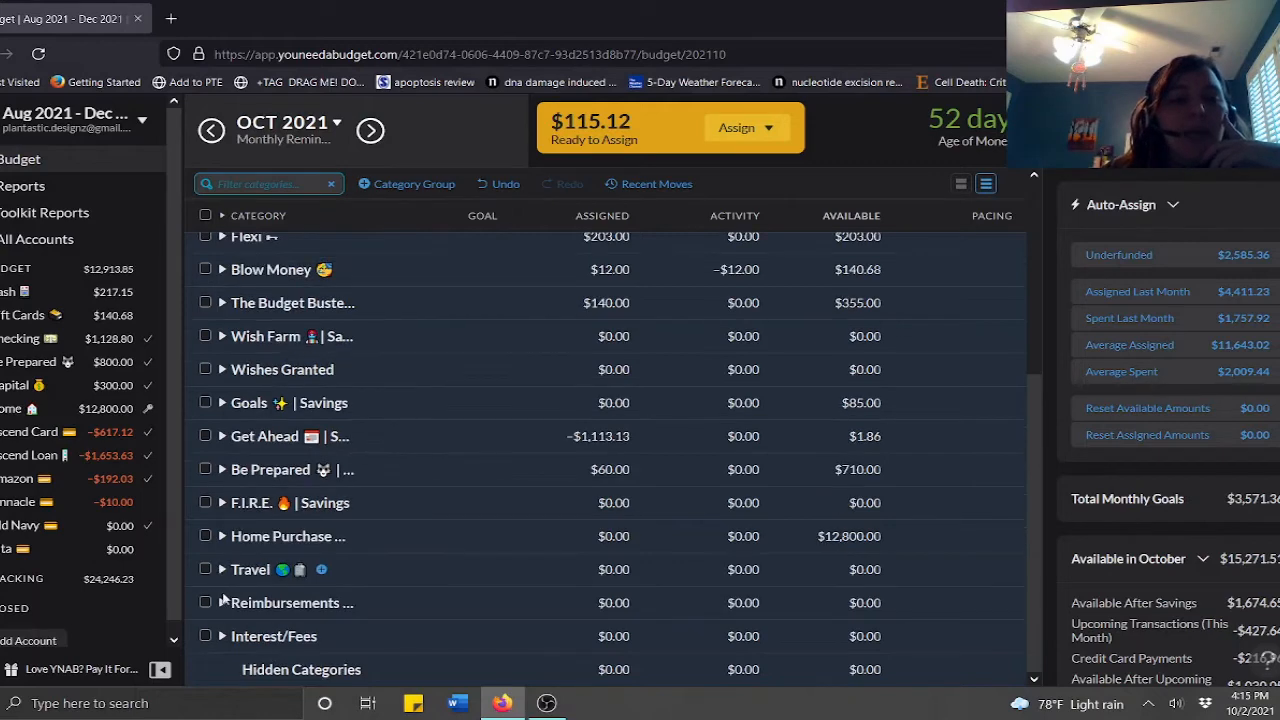
pyautogui.click(223, 637)
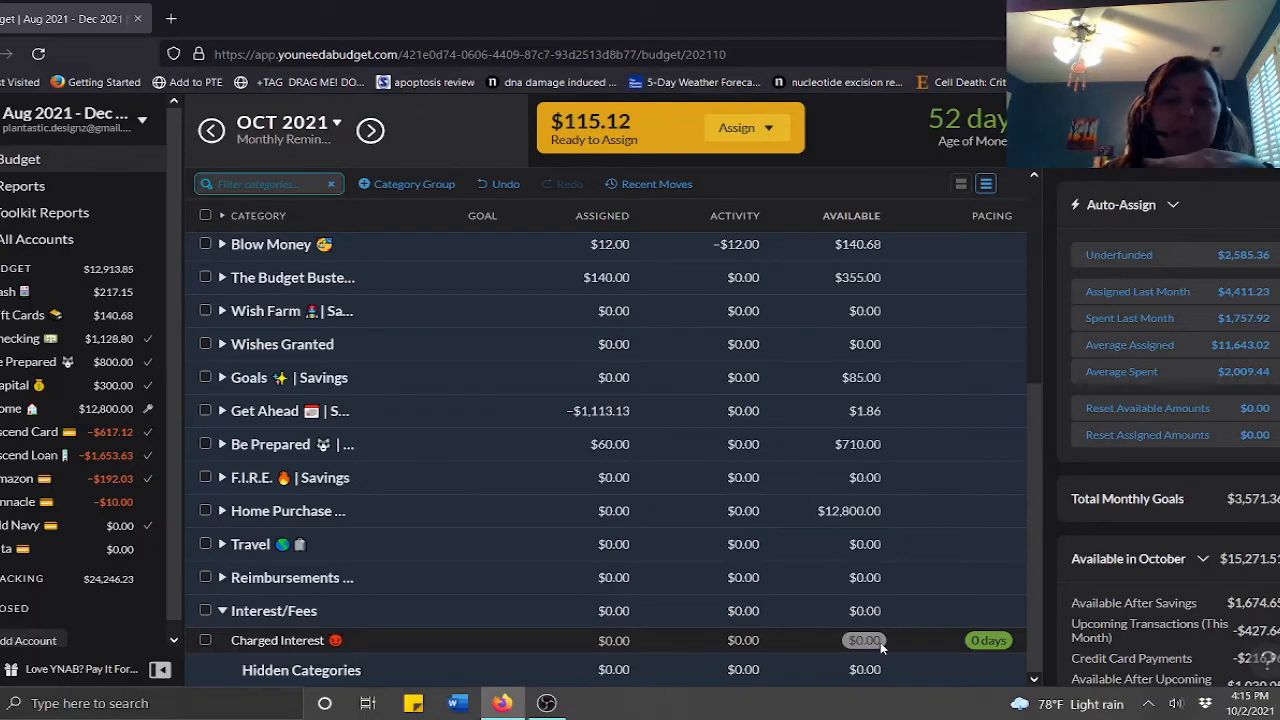
# Review the available payment amounts in the credit card payments group, and collapse the group
pyautogui.scroll(4, 880, 642)
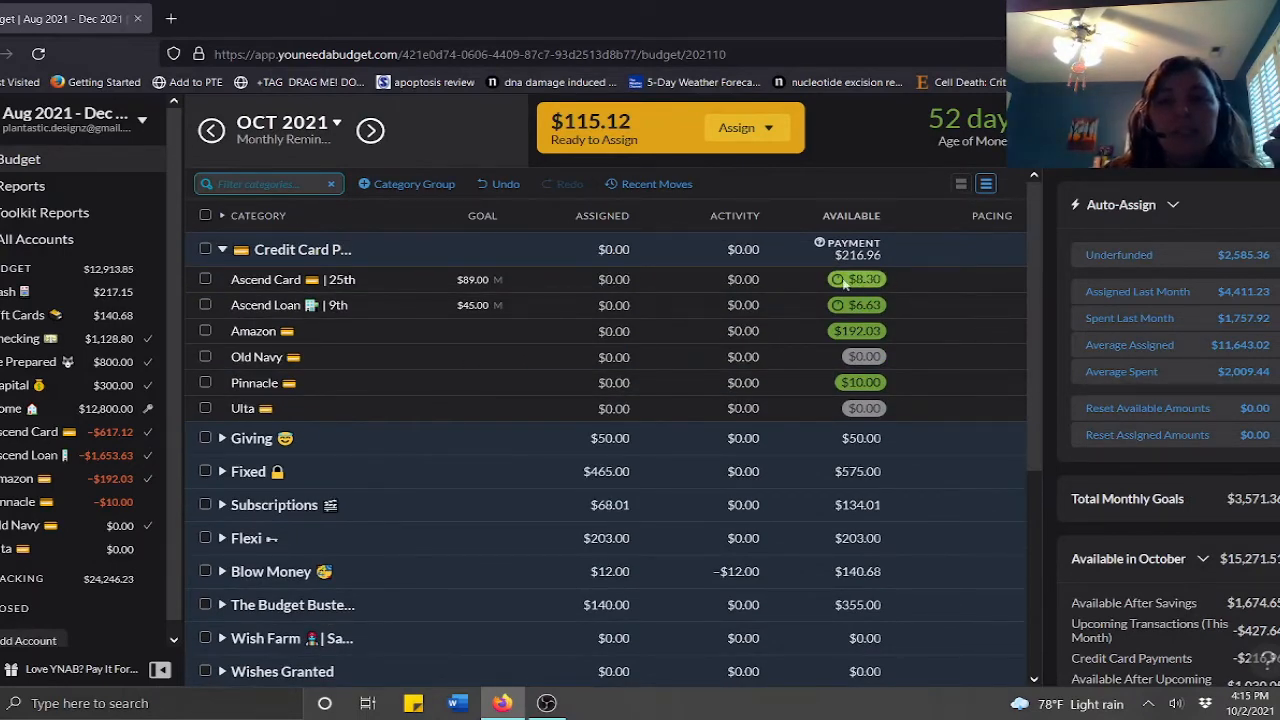
pyautogui.moveTo(872, 288)
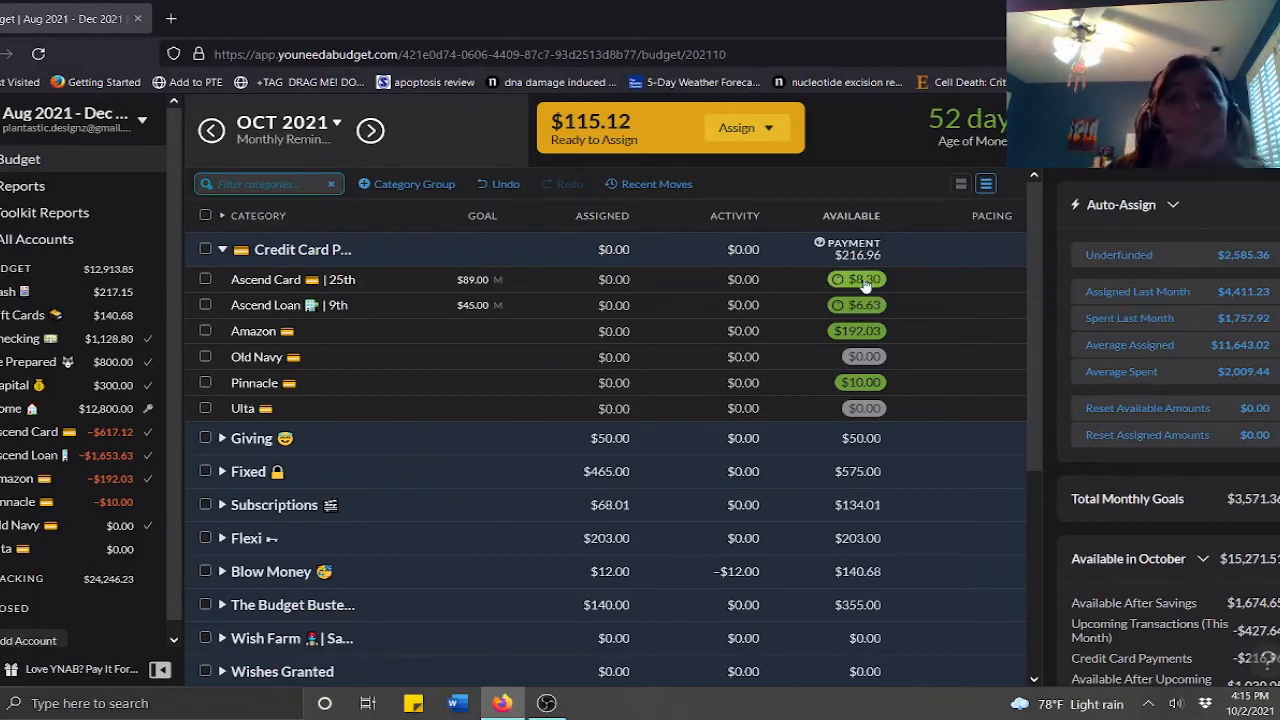
pyautogui.click(218, 250)
pyautogui.click(220, 248)
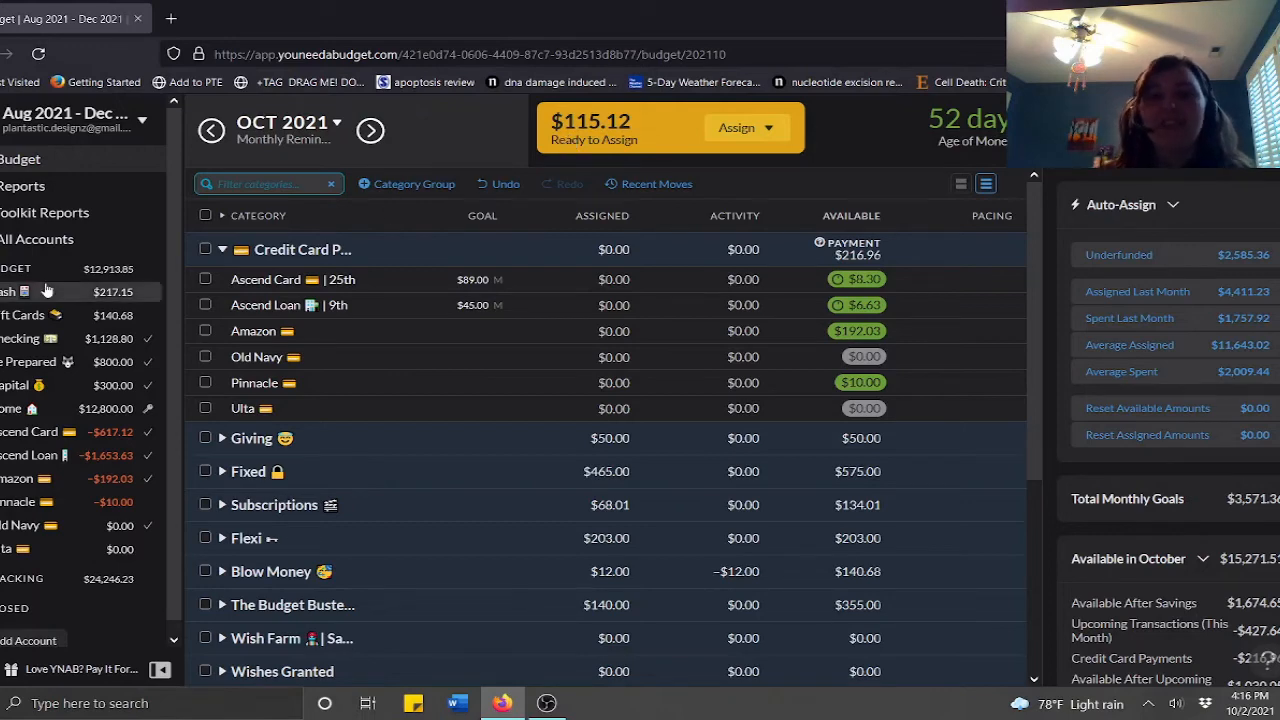
pyautogui.click(222, 250)
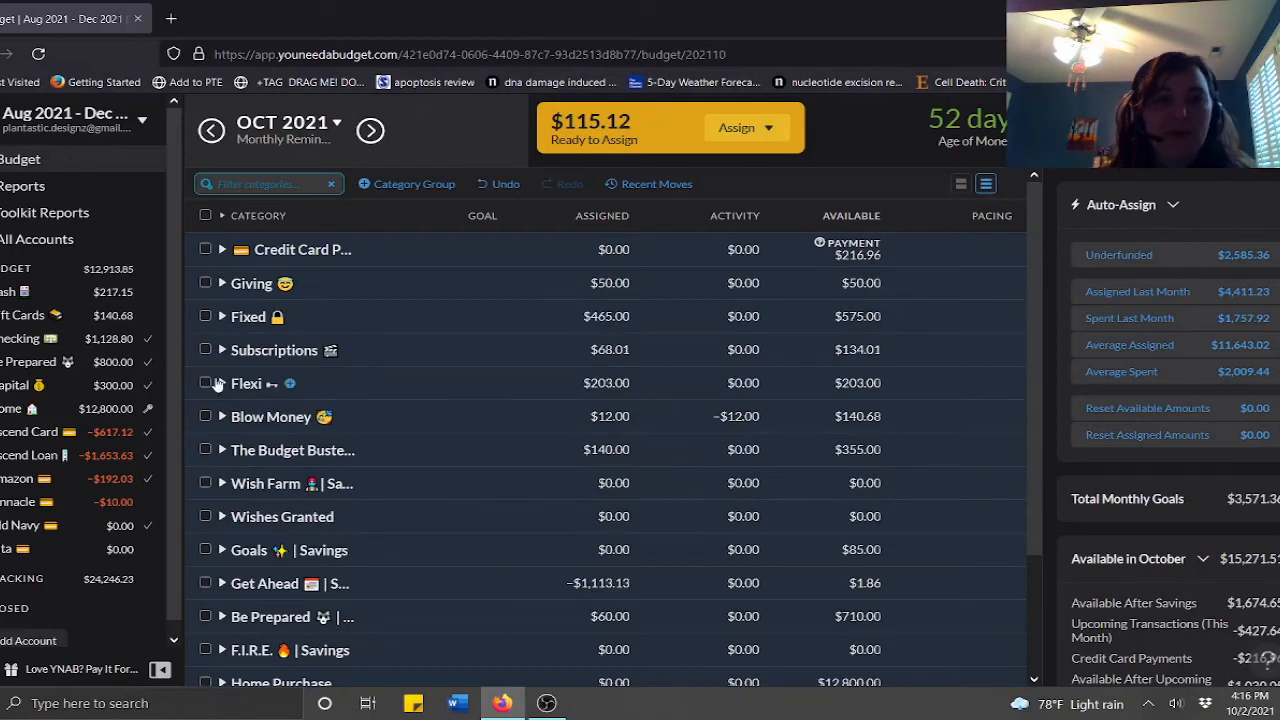
# Compare goals with available amounts in the Fixed and Subscriptions groups to find underfunded categories, collapsing both groups
pyautogui.scroll(-3, 228, 328)
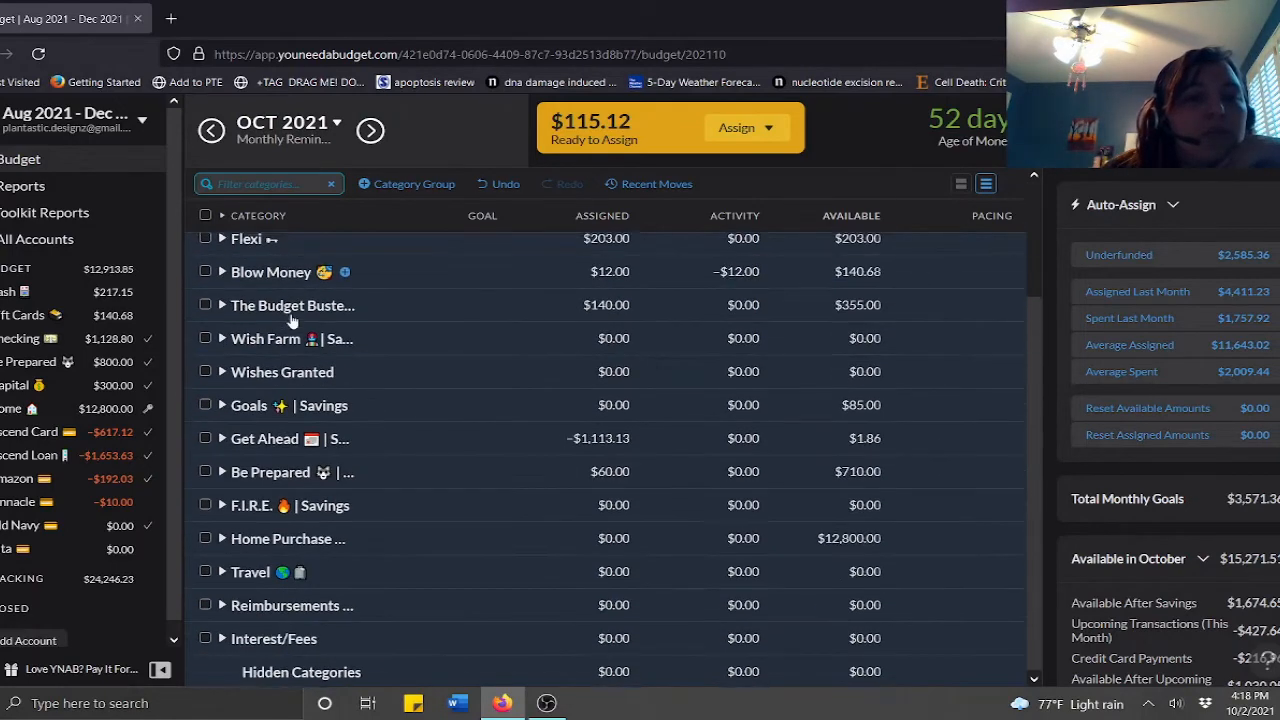
pyautogui.scroll(3, 291, 320)
pyautogui.click(222, 318)
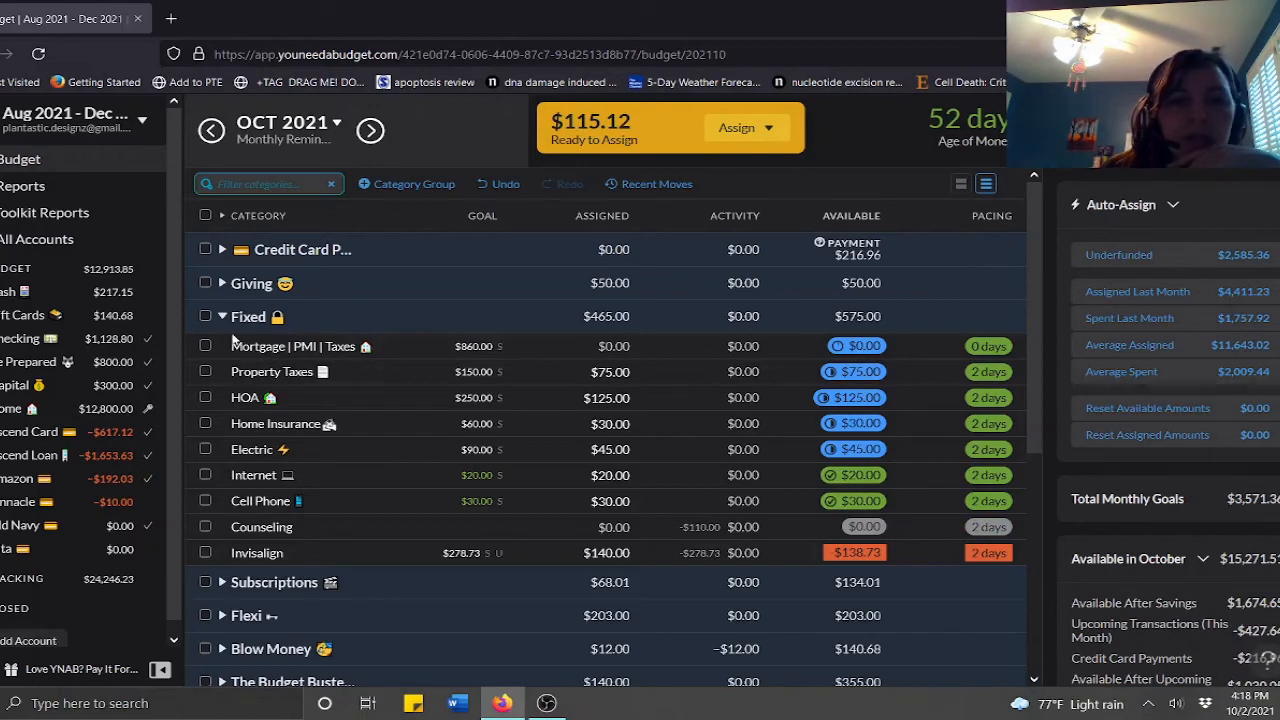
pyautogui.click(222, 582)
pyautogui.scroll(-2, 241, 502)
pyautogui.scroll(2, 241, 502)
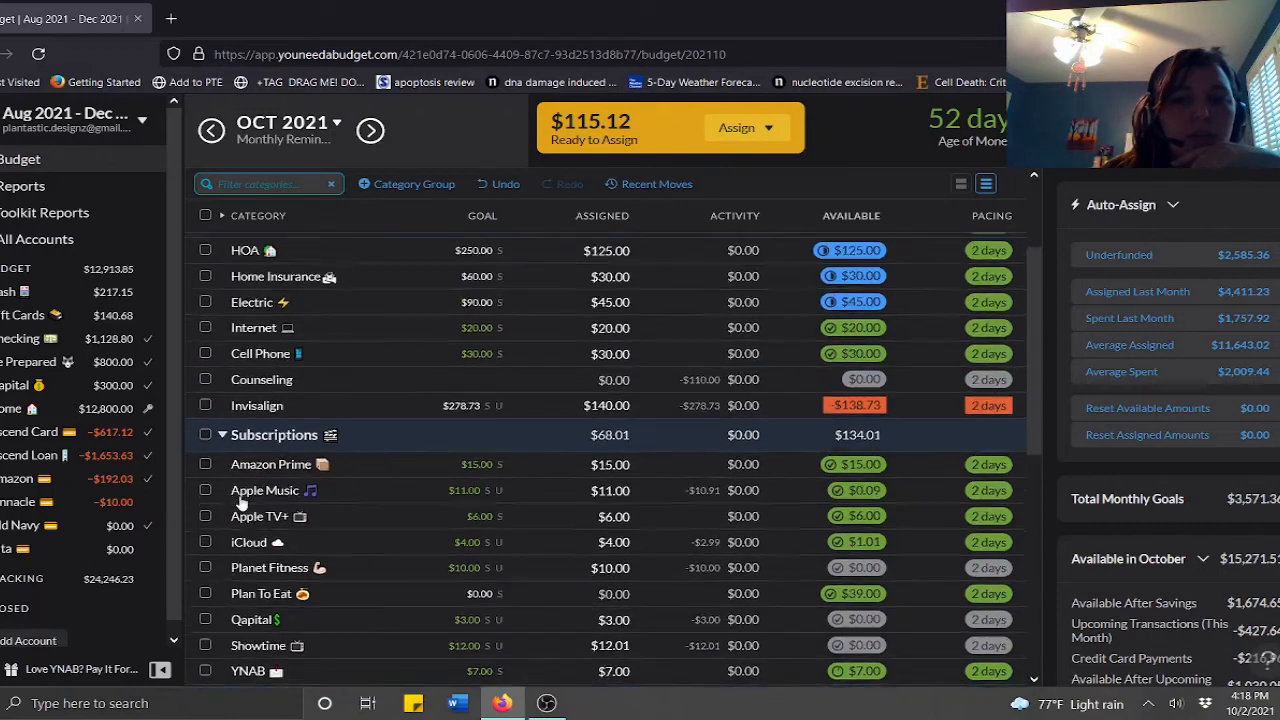
pyautogui.click(222, 316)
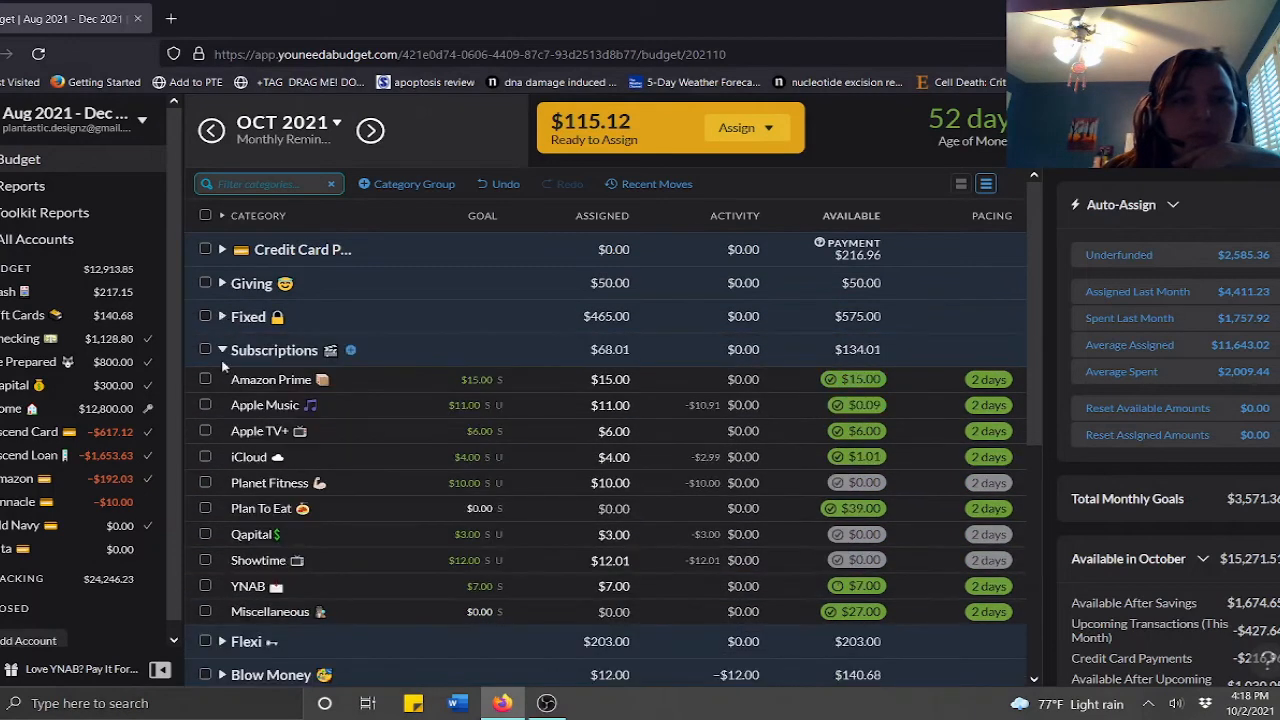
pyautogui.scroll(-1, 645, 380)
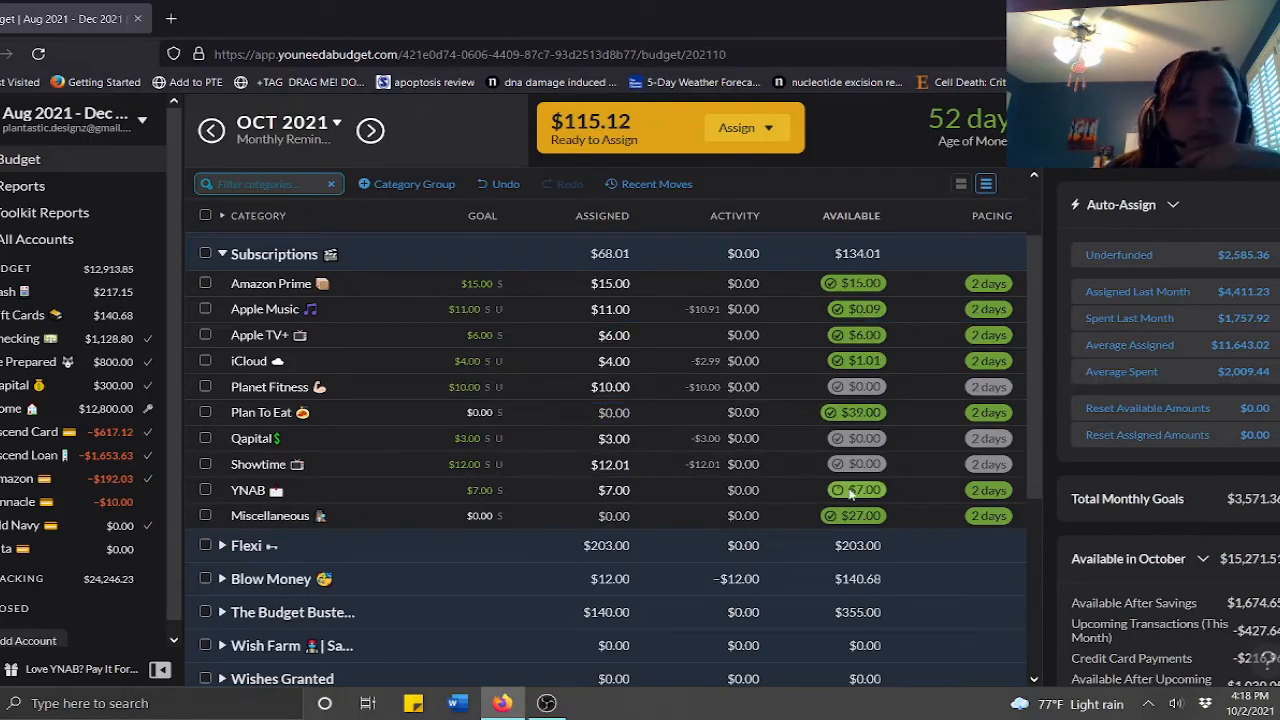
pyautogui.click(222, 254)
# Check the Flexi group for funding gaps, and examine the Anime Weekend (October) target in the Budget Busters group
pyautogui.click(222, 287)
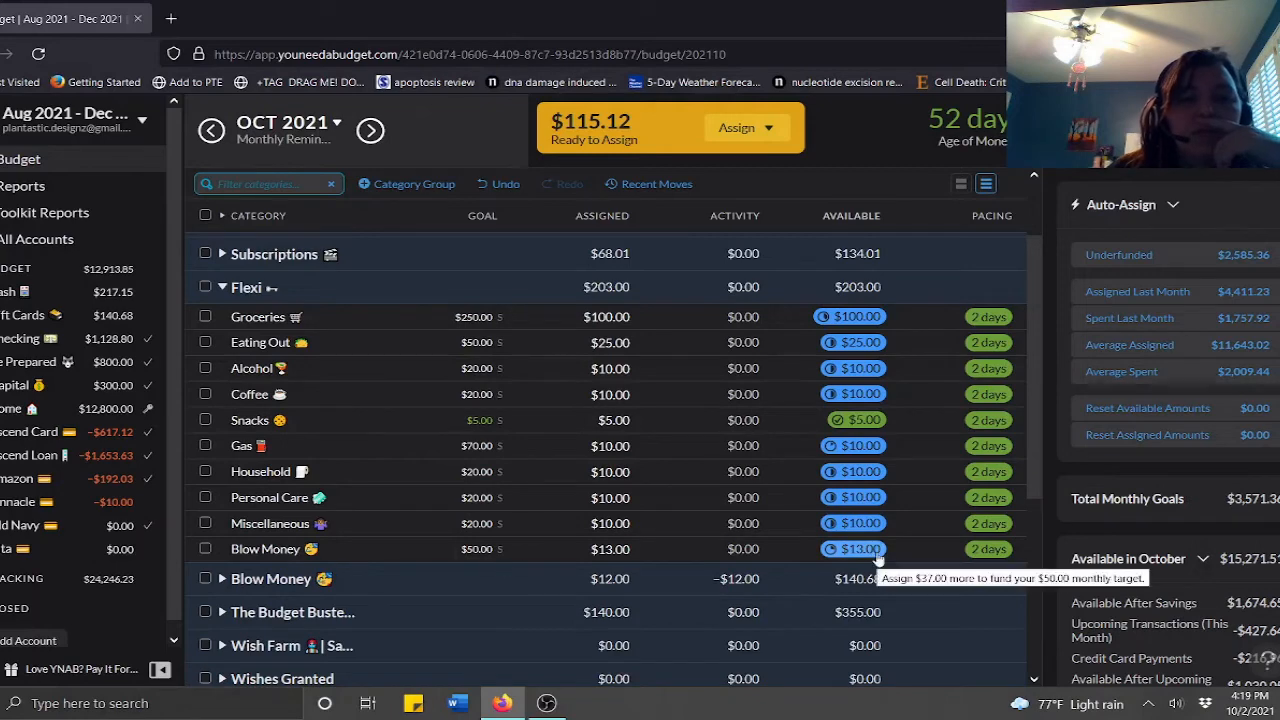
pyautogui.click(222, 287)
pyautogui.click(222, 354)
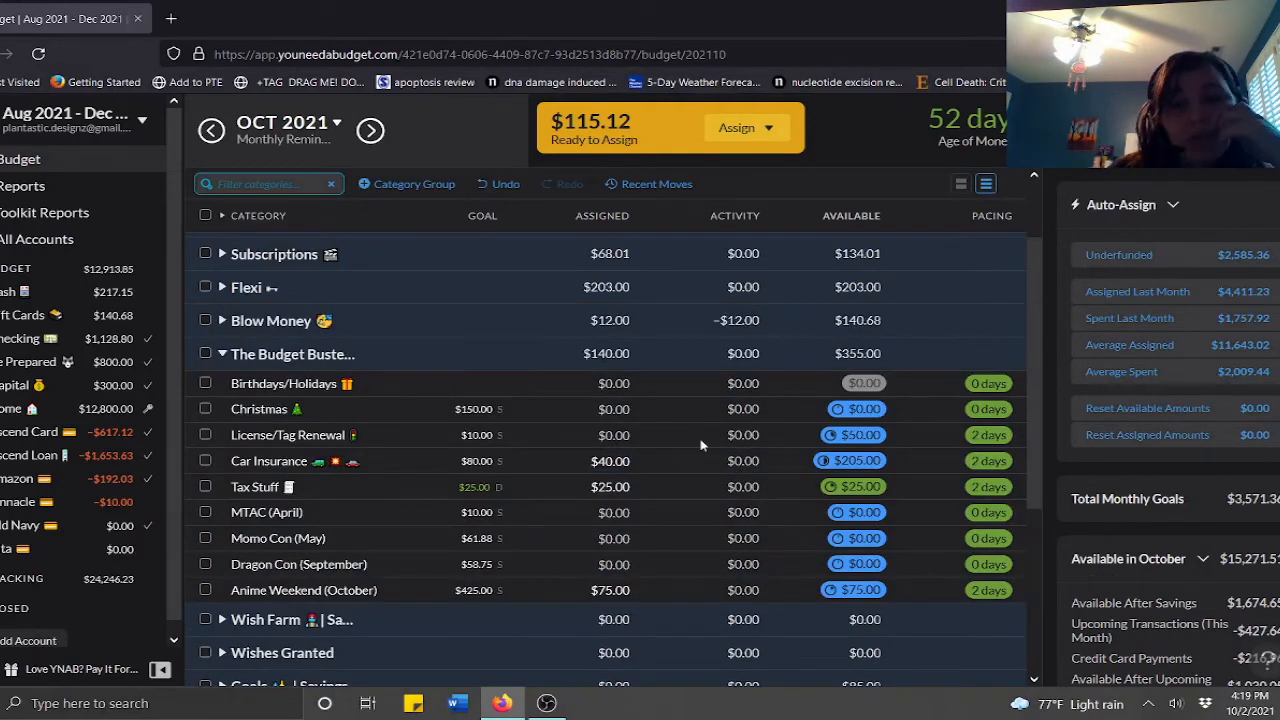
pyautogui.click(350, 592)
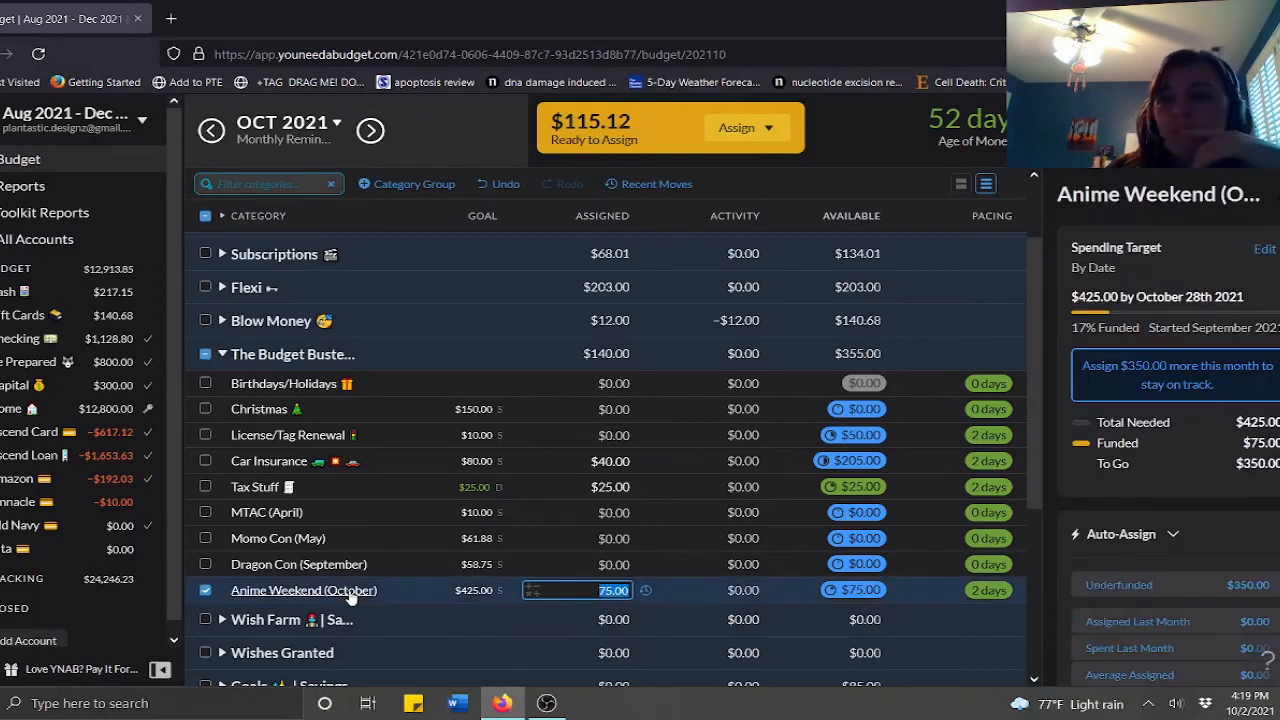
pyautogui.click(205, 590)
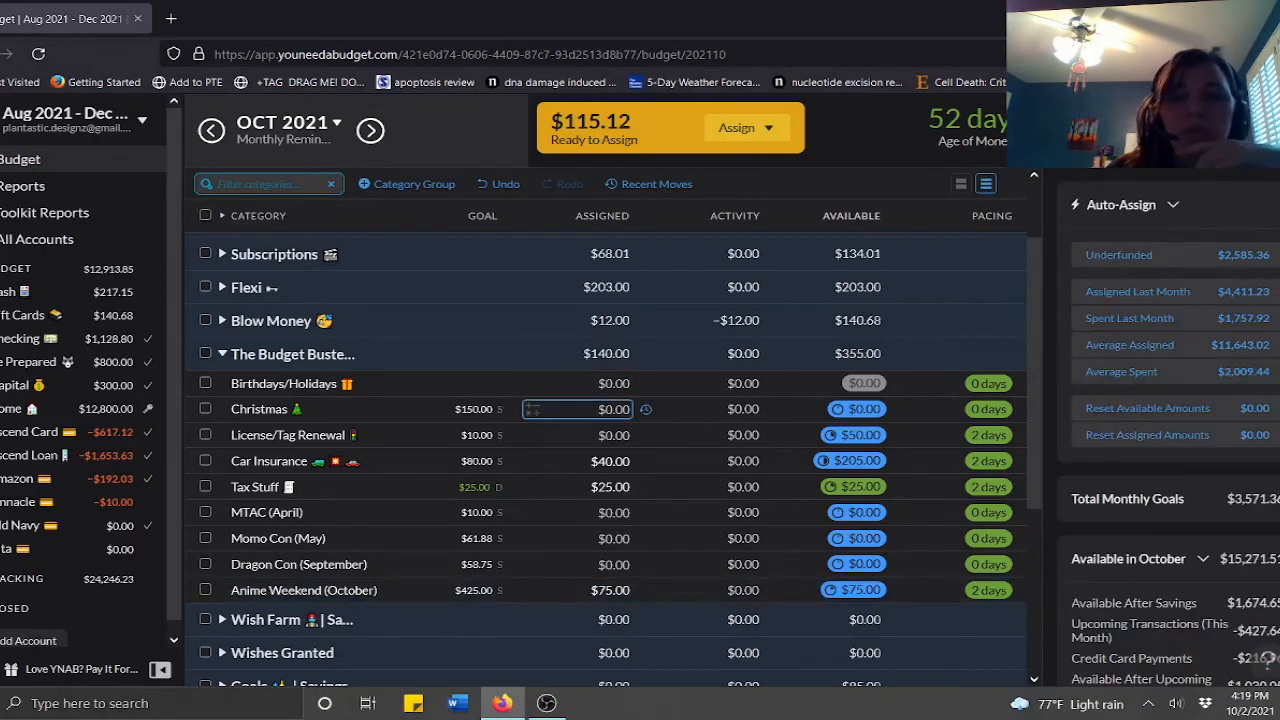
# Assign $75.00 to the Christmas category for October 2021
pyautogui.click(532, 410)
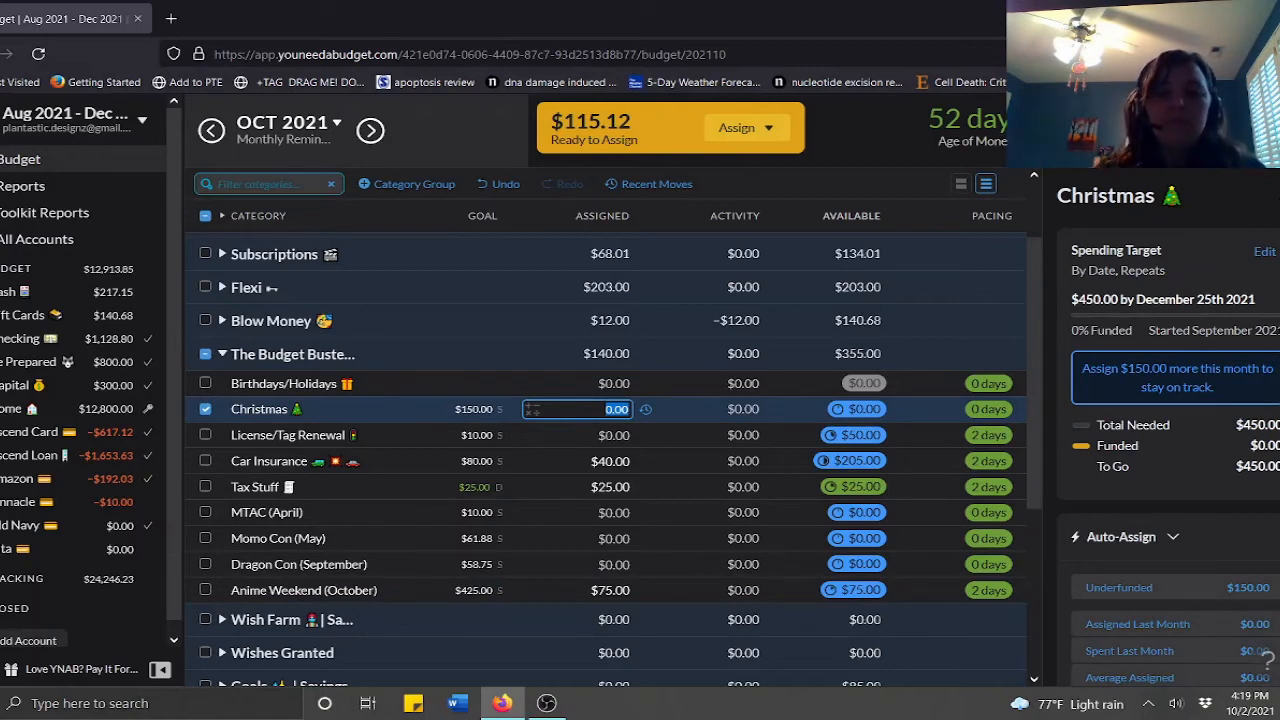
pyautogui.write('75')
pyautogui.press('Return')
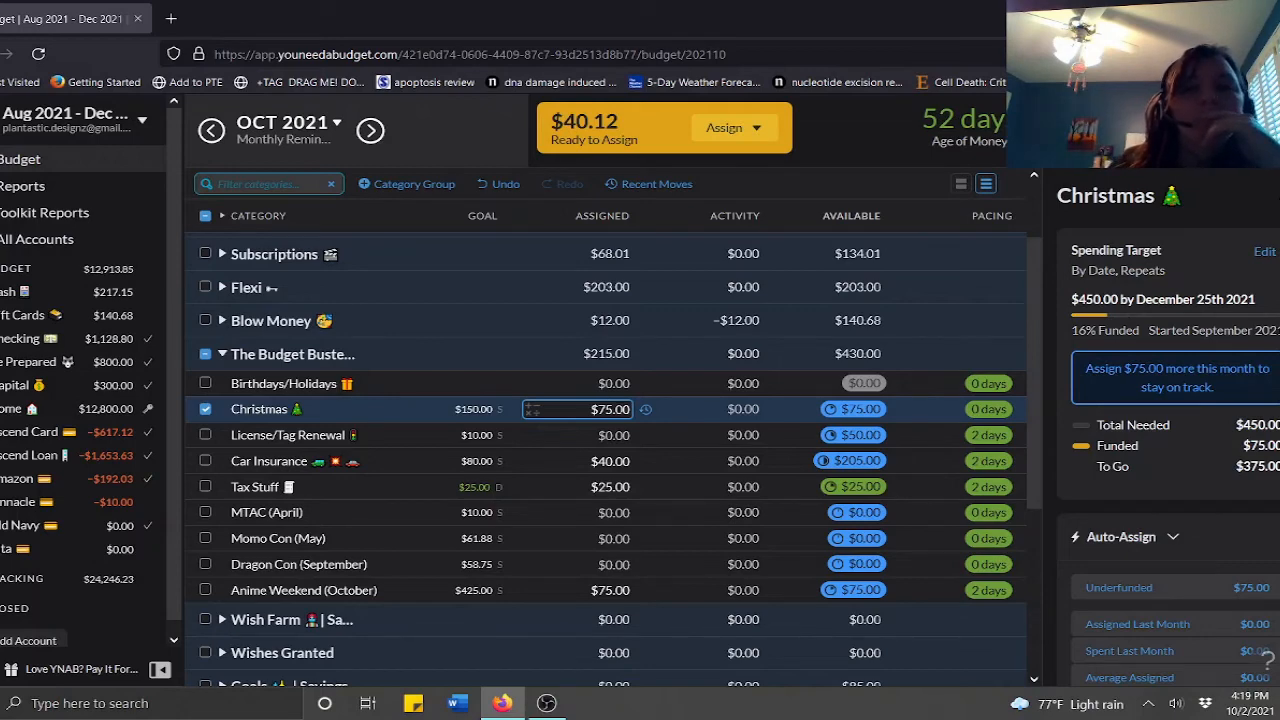
# Deselect the Christmas category, and check the Goals and Get Ahead savings groups for unfunded categories, leaving only Get Ahead expanded
pyautogui.click(206, 410)
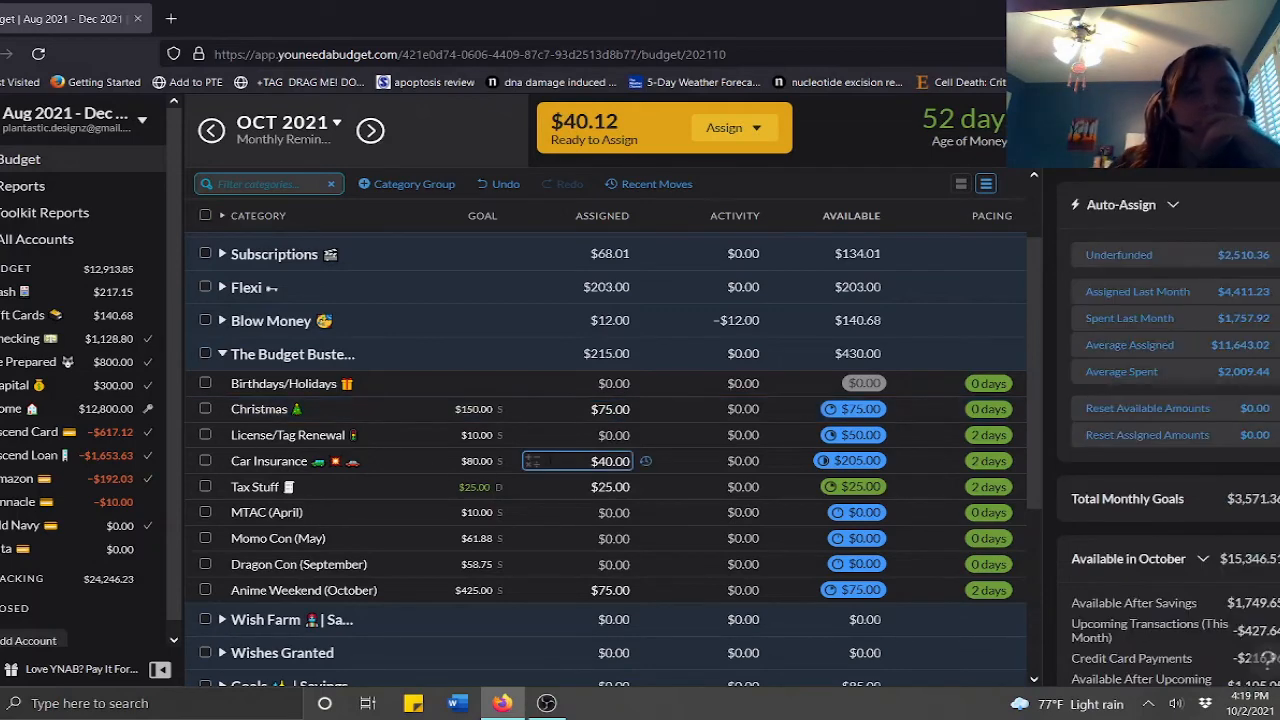
pyautogui.scroll(-2, 200, 480)
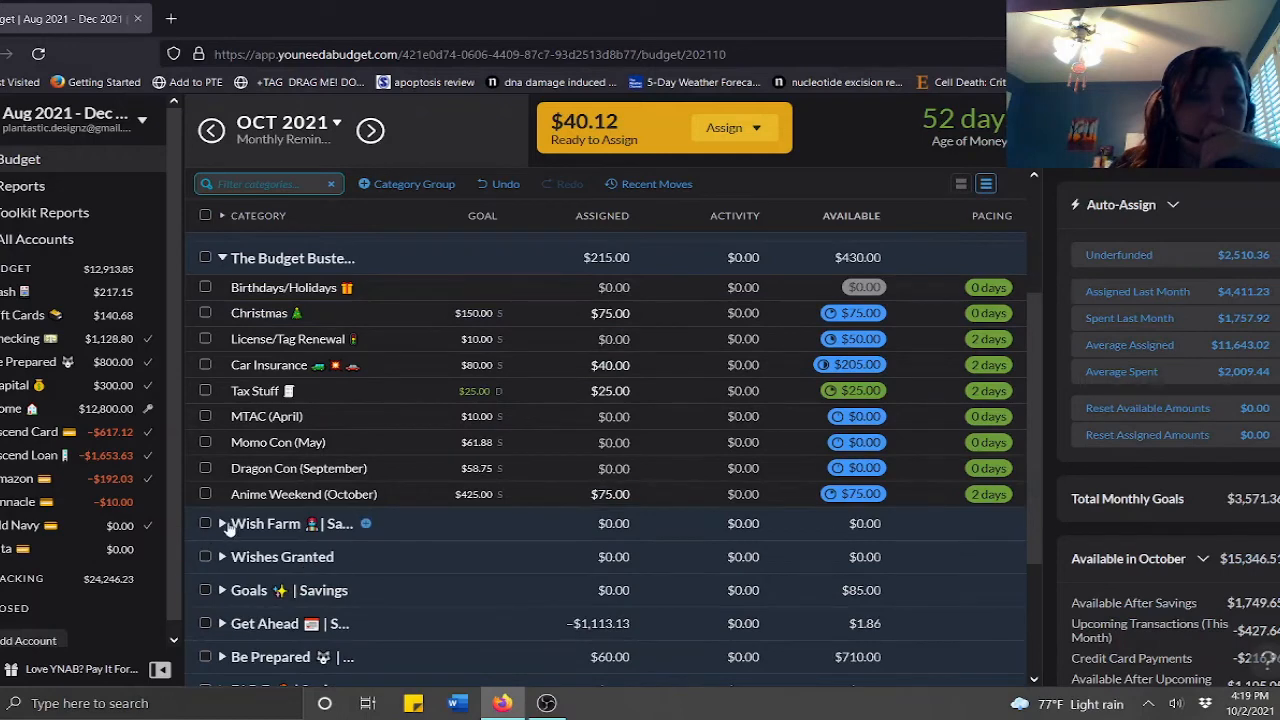
pyautogui.click(222, 591)
pyautogui.scroll(-4, 450, 454)
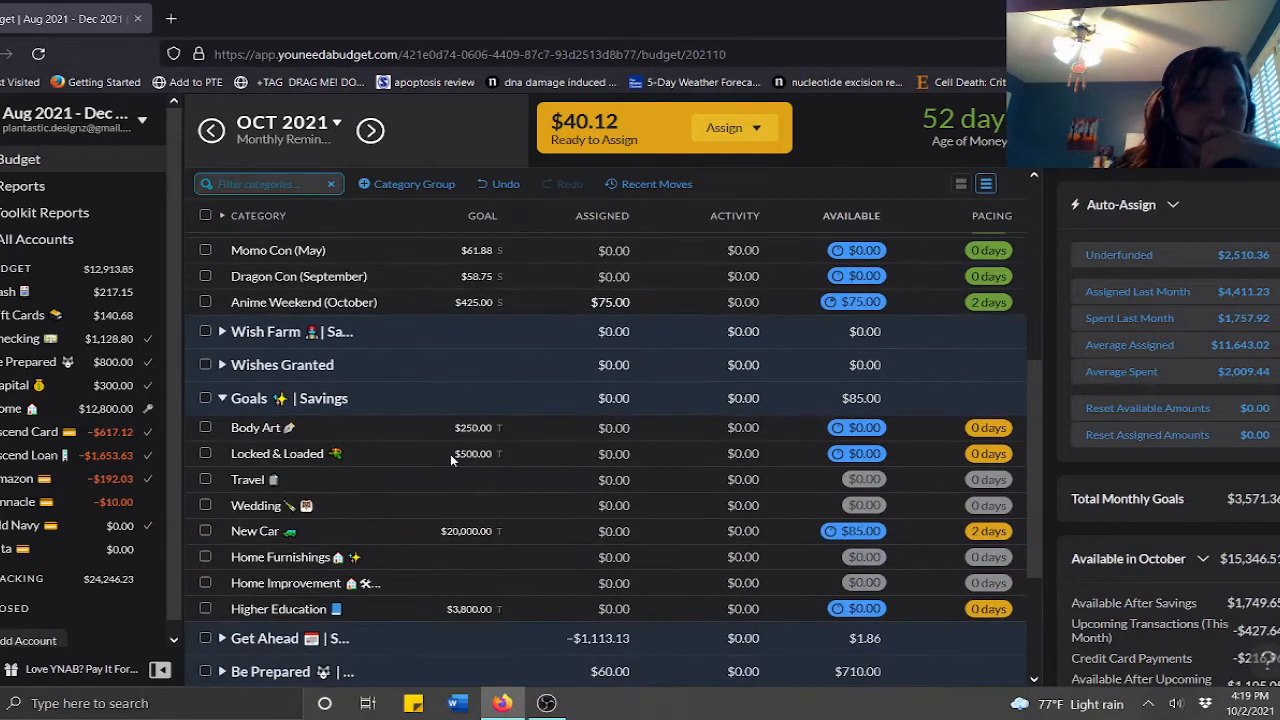
pyautogui.click(223, 401)
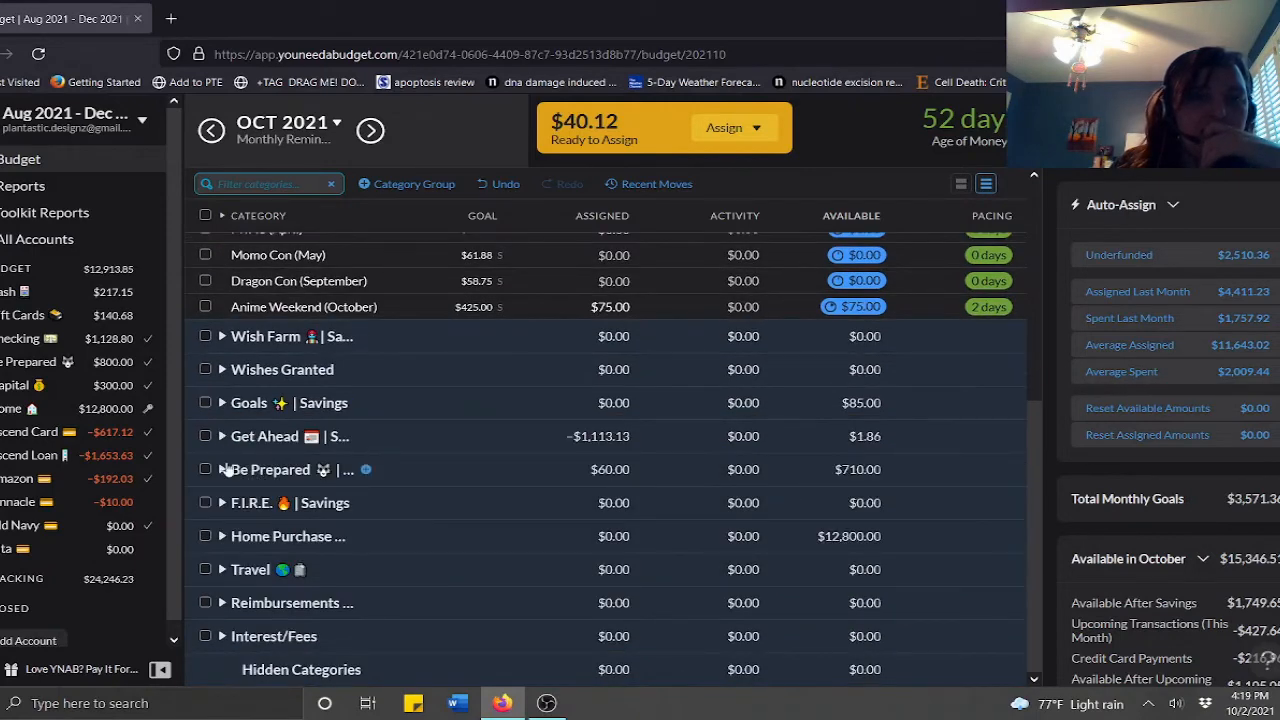
pyautogui.click(222, 436)
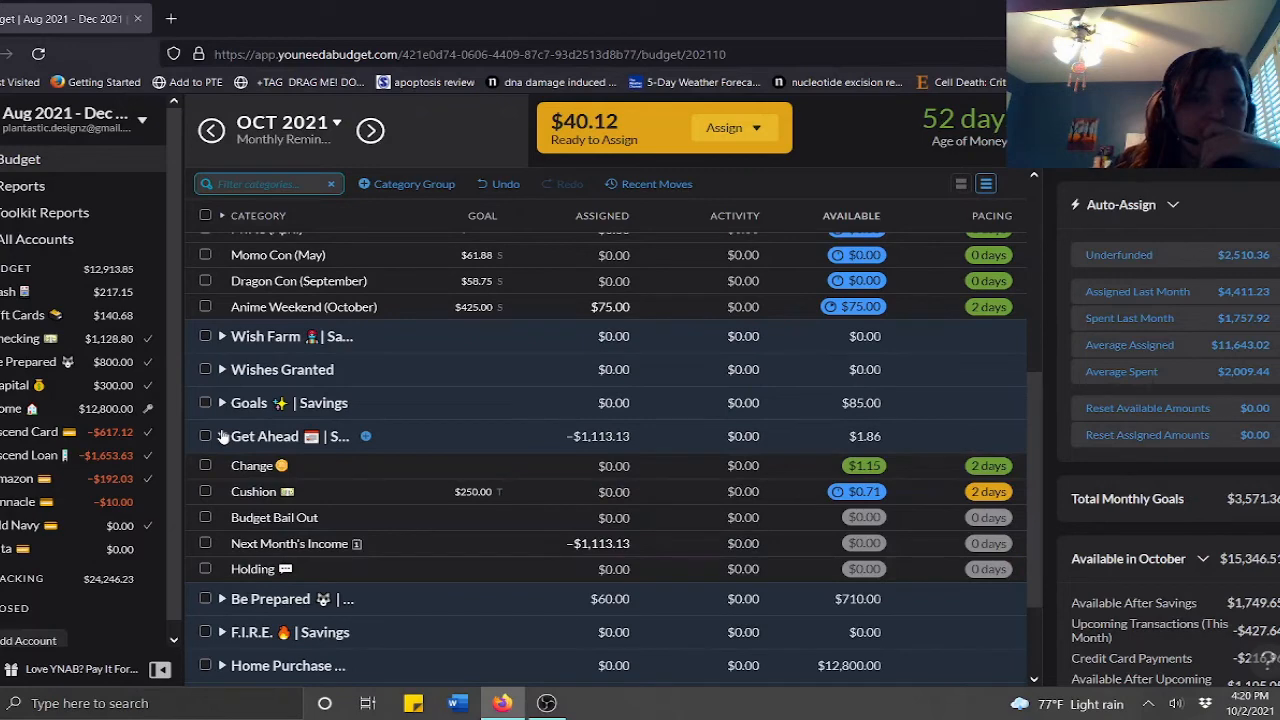
# Reduce the October 2021 assignment of the Christmas category to $50.00
pyautogui.scroll(4, 476, 480)
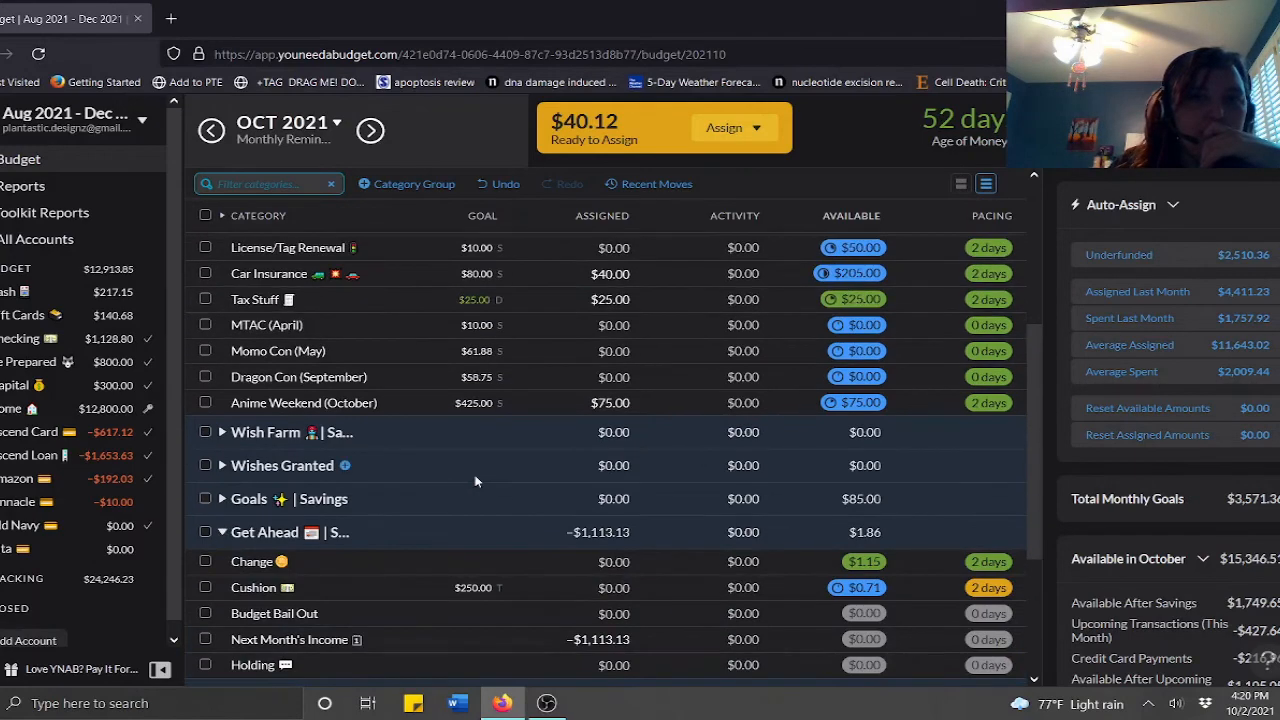
pyautogui.click(630, 318)
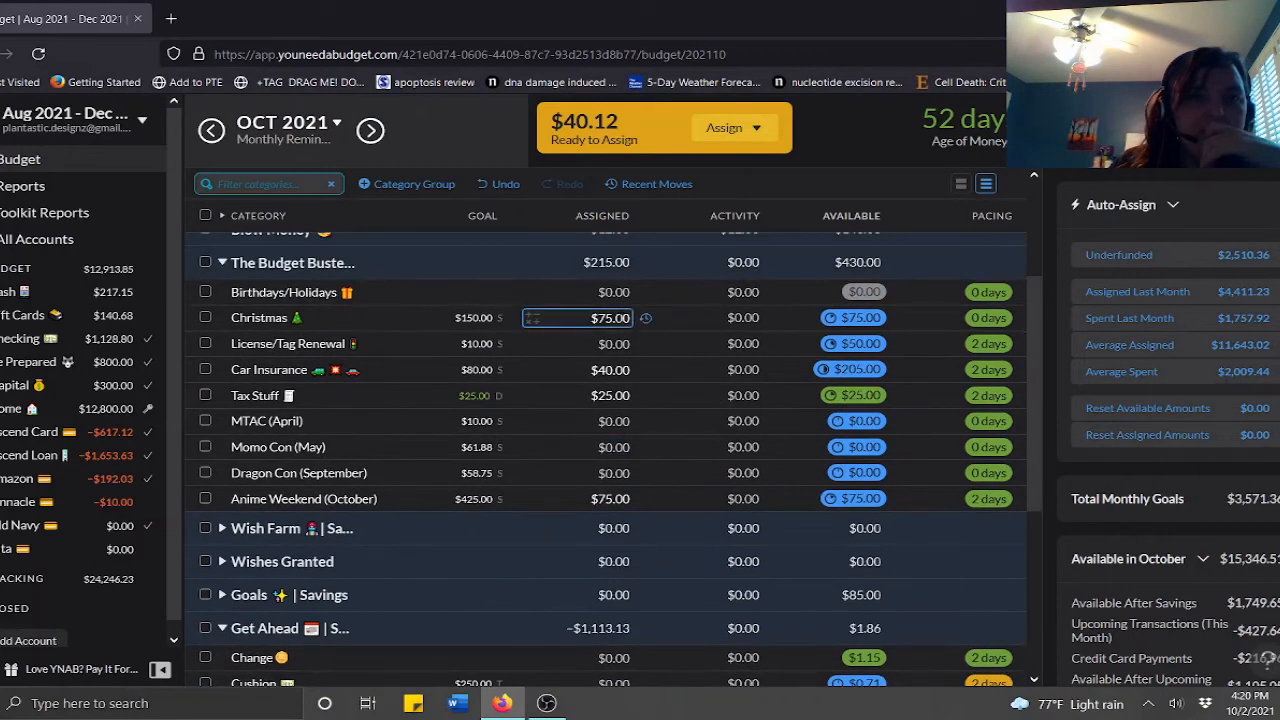
pyautogui.write('50')
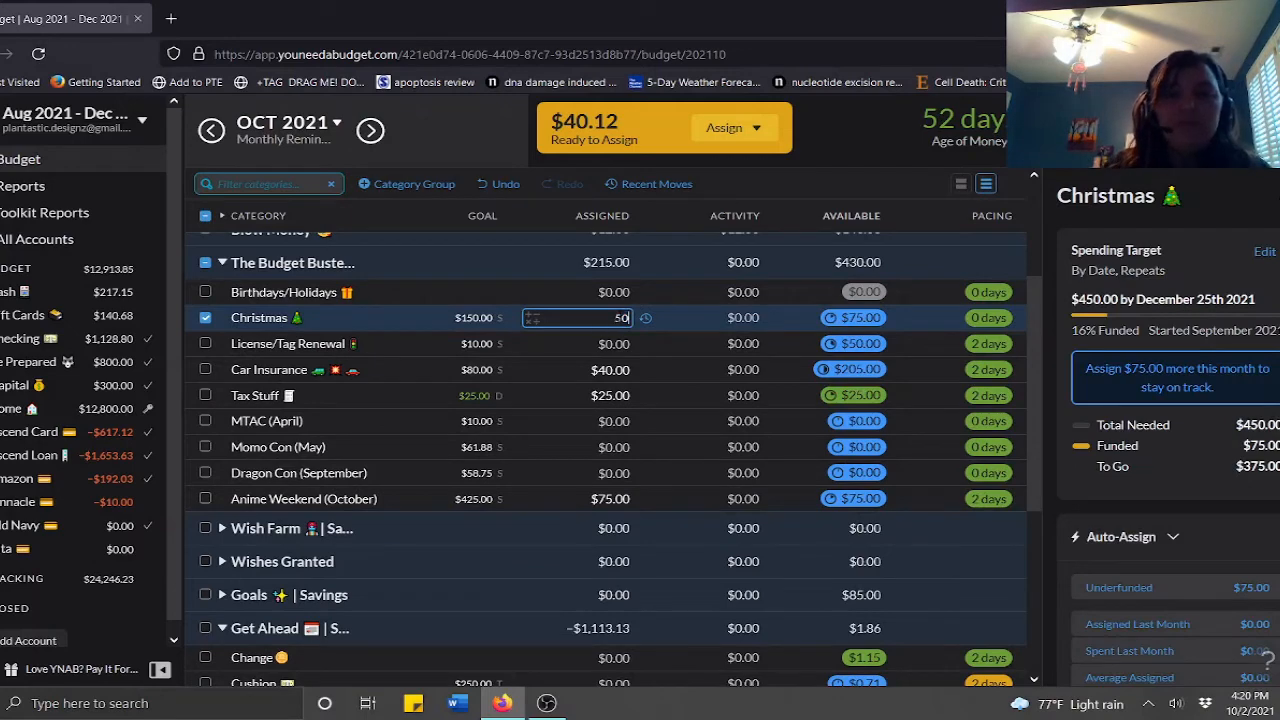
pyautogui.press('Return')
# Assign the remaining $65.12 to the Cushion category in the Get Ahead group, deselect it and collapse the group
pyautogui.scroll(-3, 630, 478)
pyautogui.scroll(-4, 631, 478)
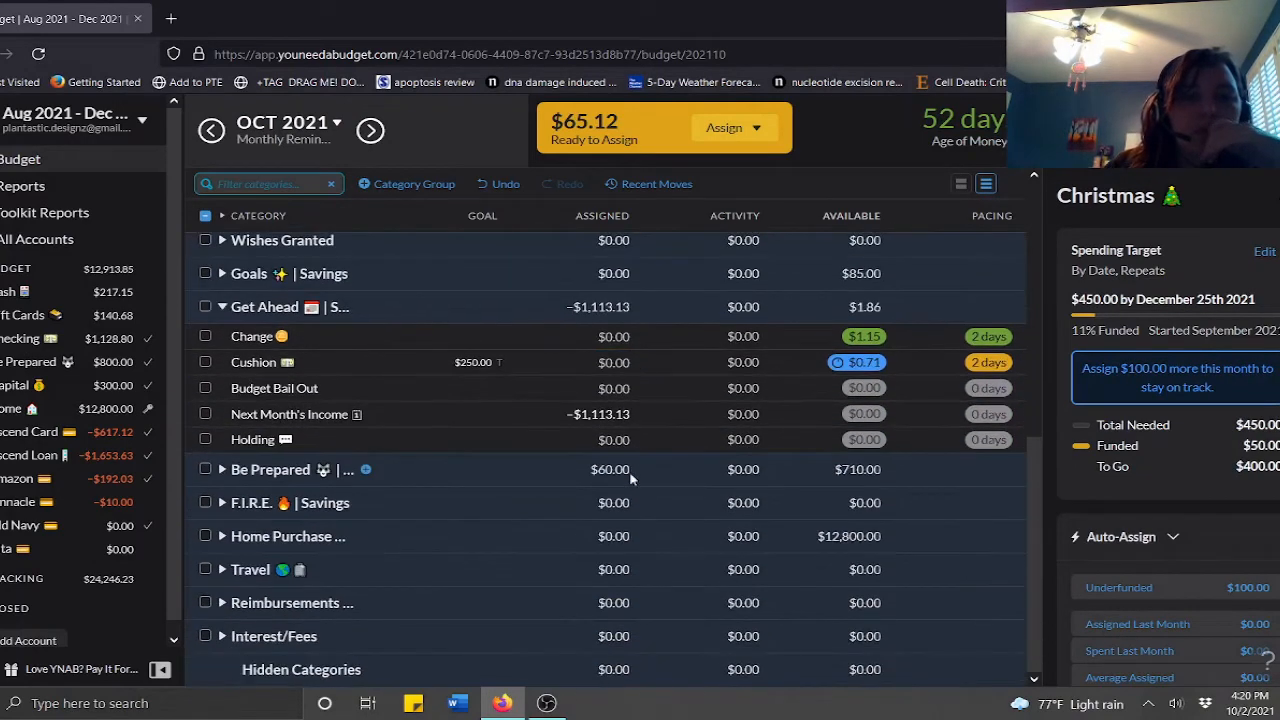
pyautogui.click(618, 362)
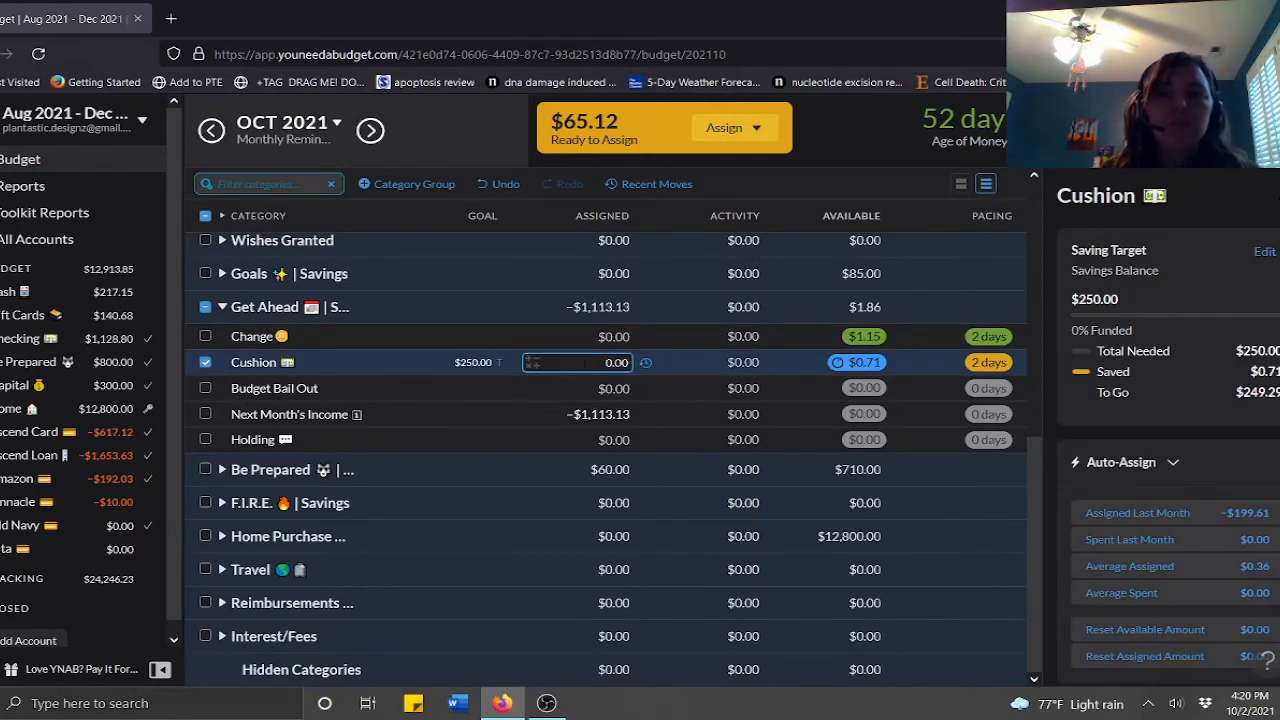
pyautogui.doubleClick(622, 363)
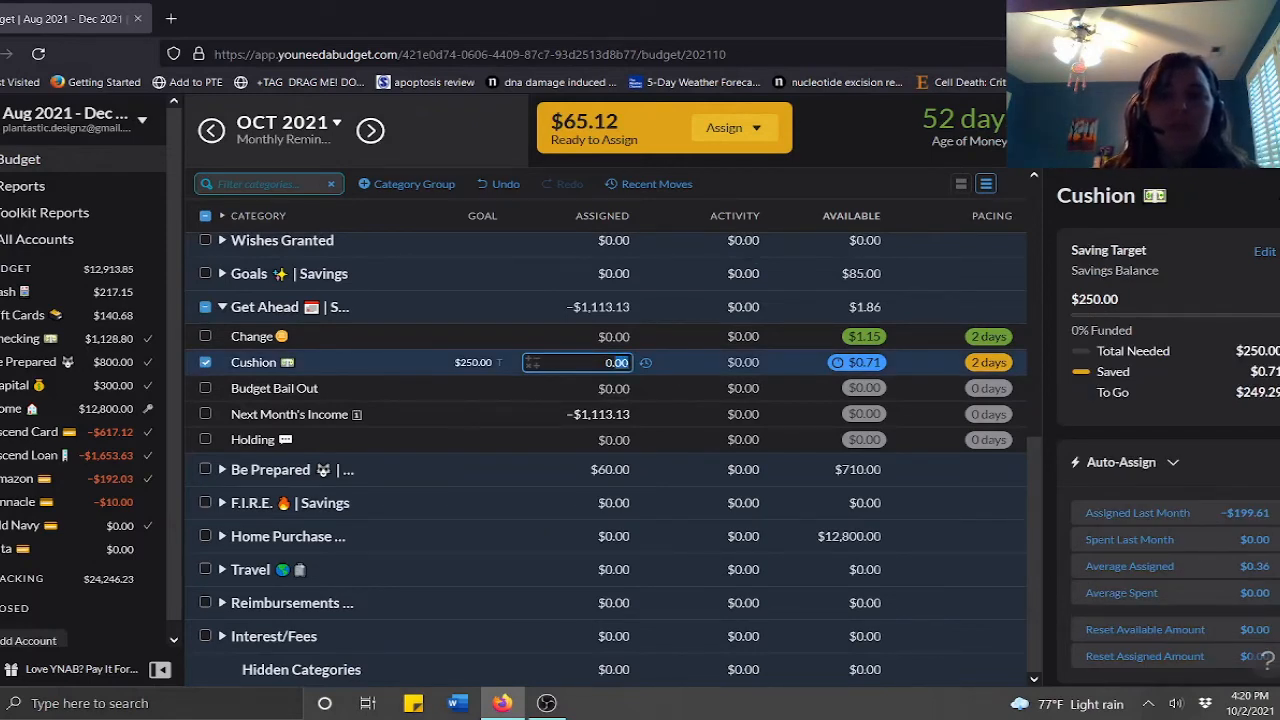
pyautogui.write('65')
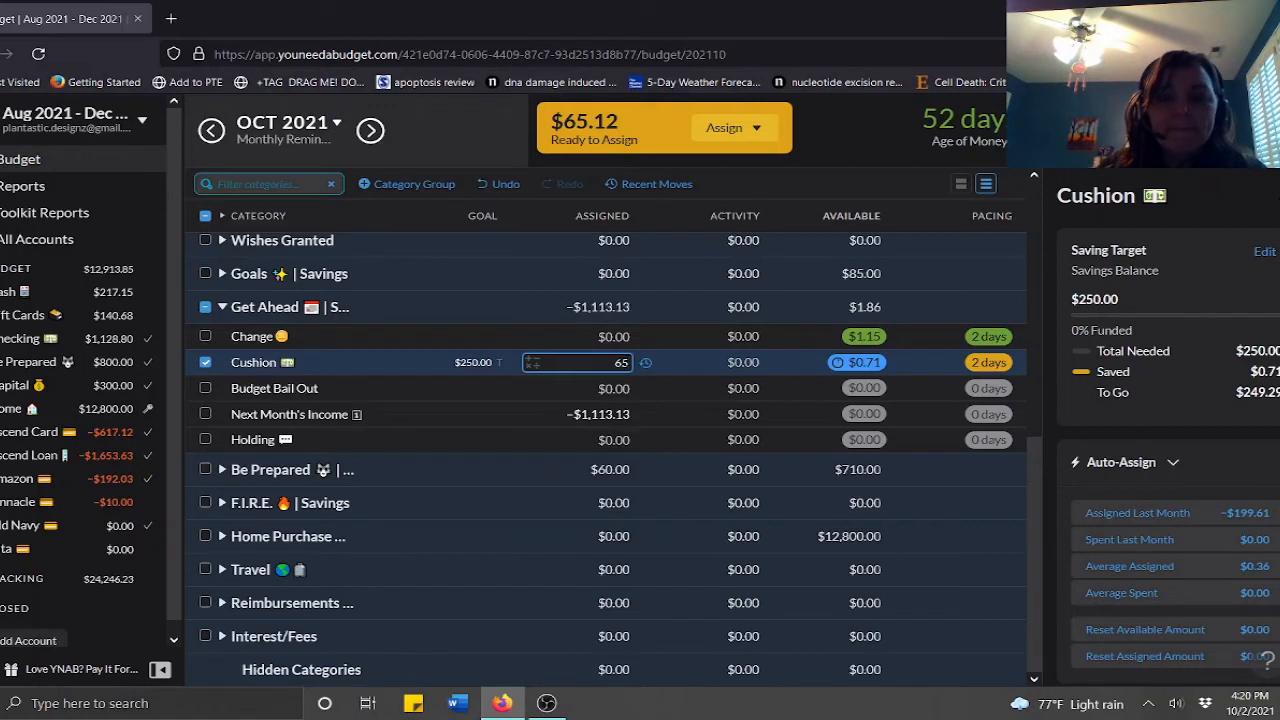
pyautogui.write('.12')
pyautogui.press('Return')
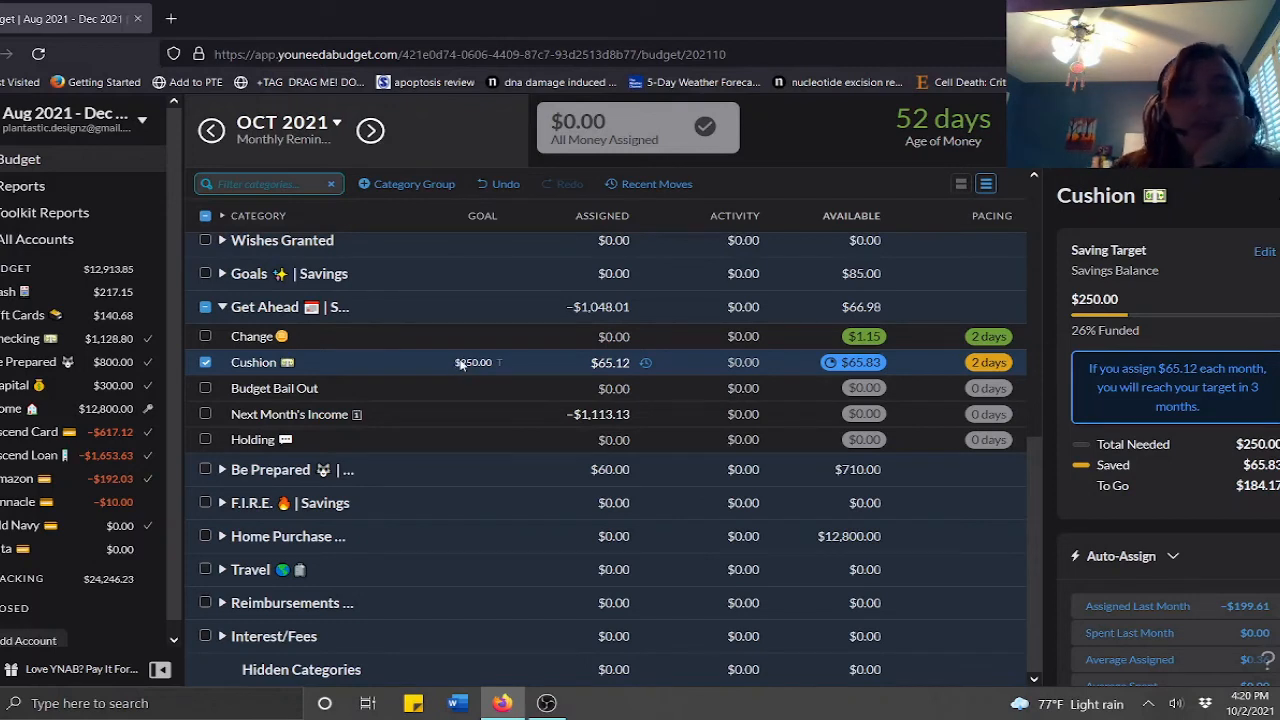
pyautogui.click(206, 364)
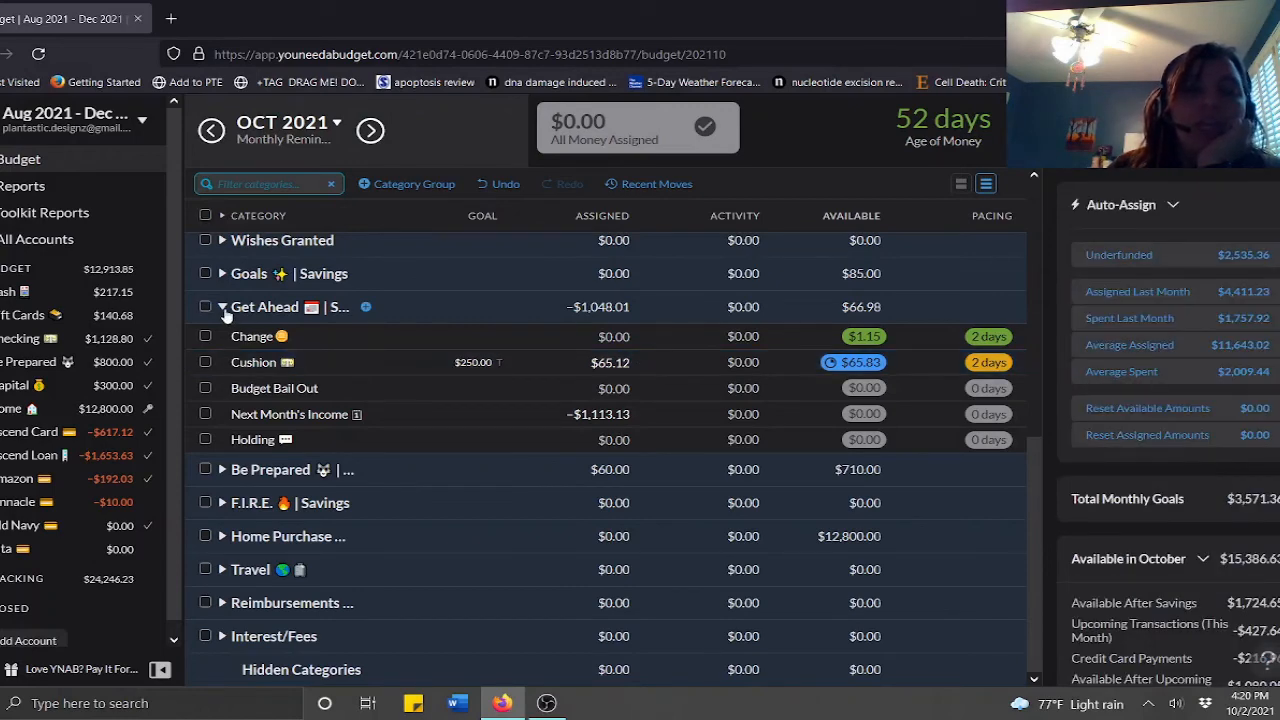
pyautogui.click(222, 308)
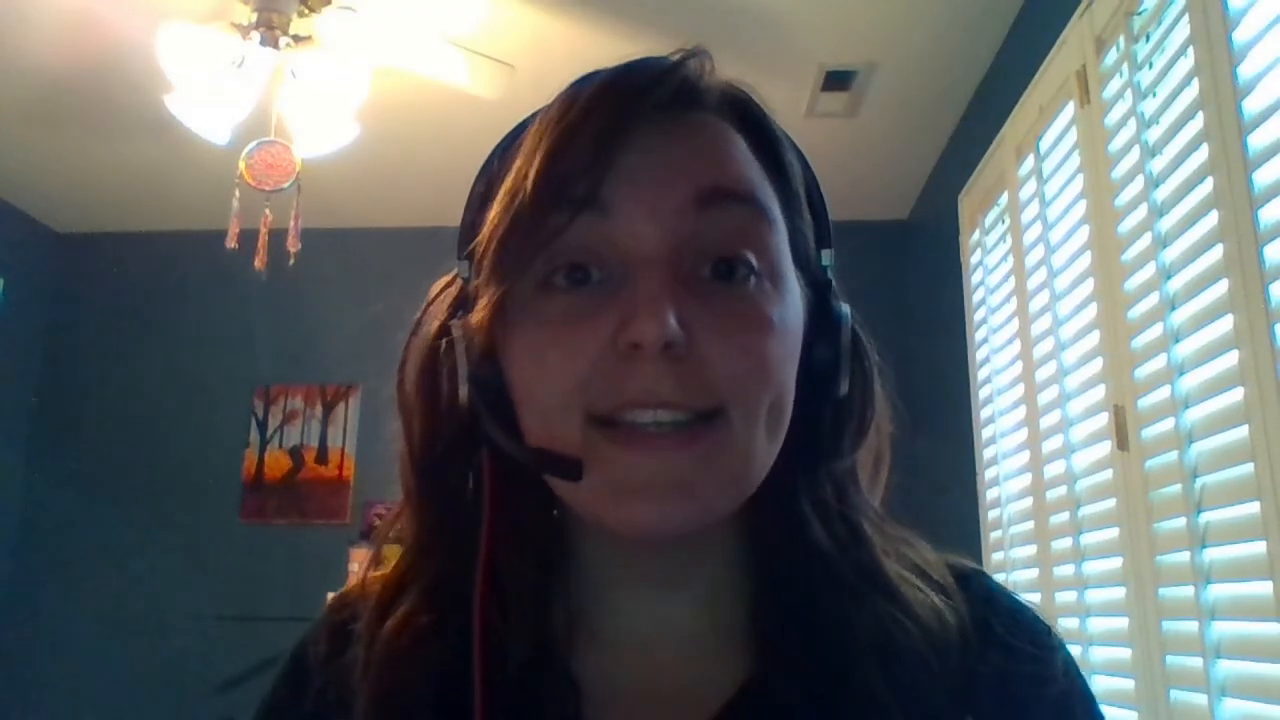